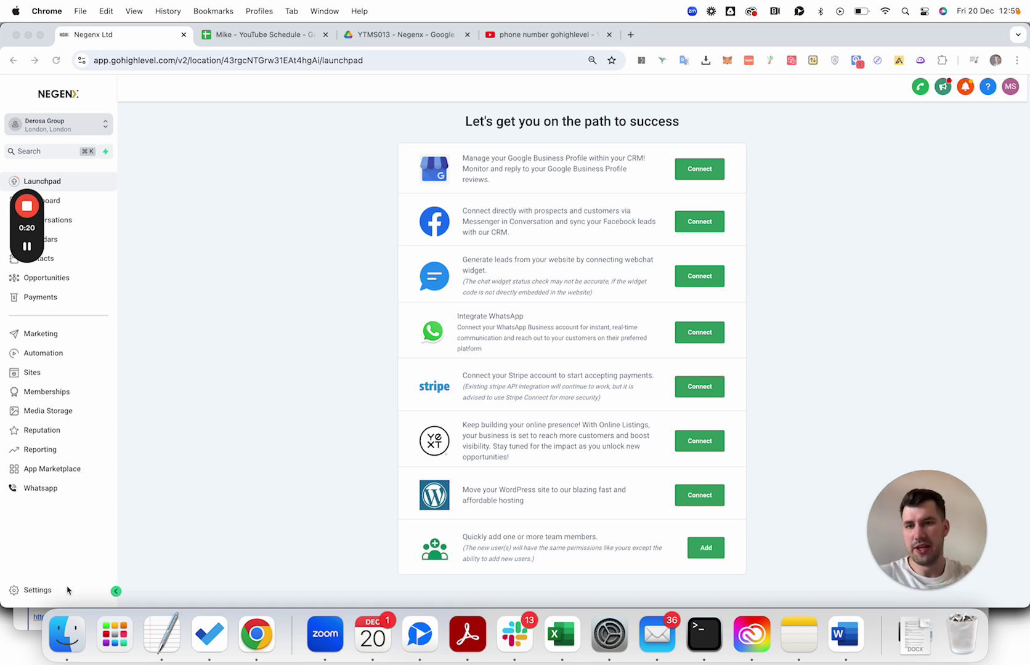
Go to Settings > Phone Numbers and show the empty Regulatory Bundle / Address tab.
{"action": "left_click", "coordinate": [36, 590]}
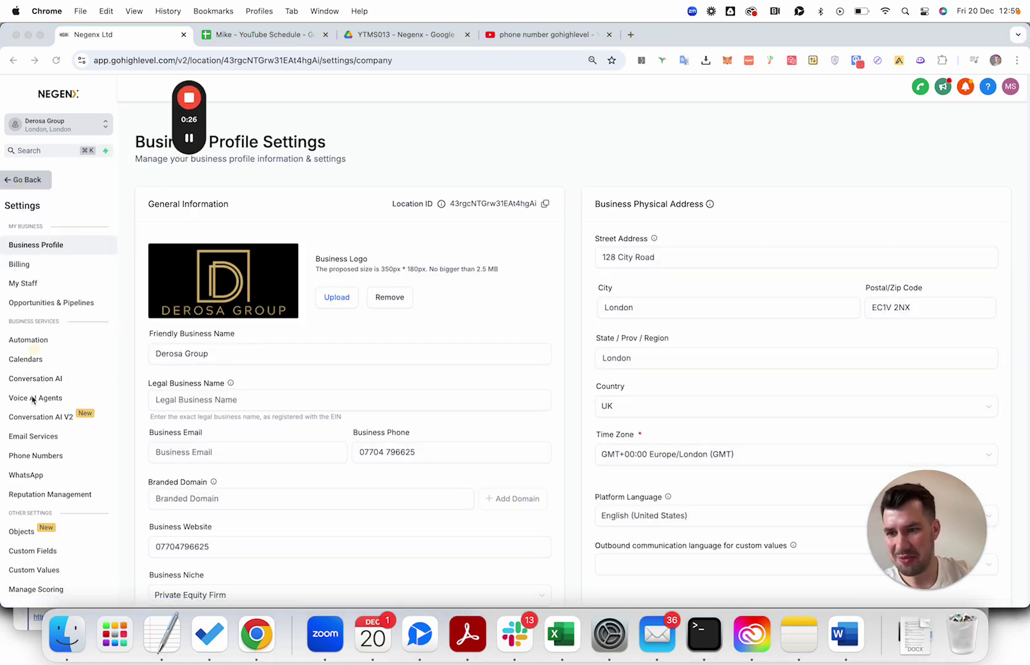
{"action": "left_click", "coordinate": [49, 456]}
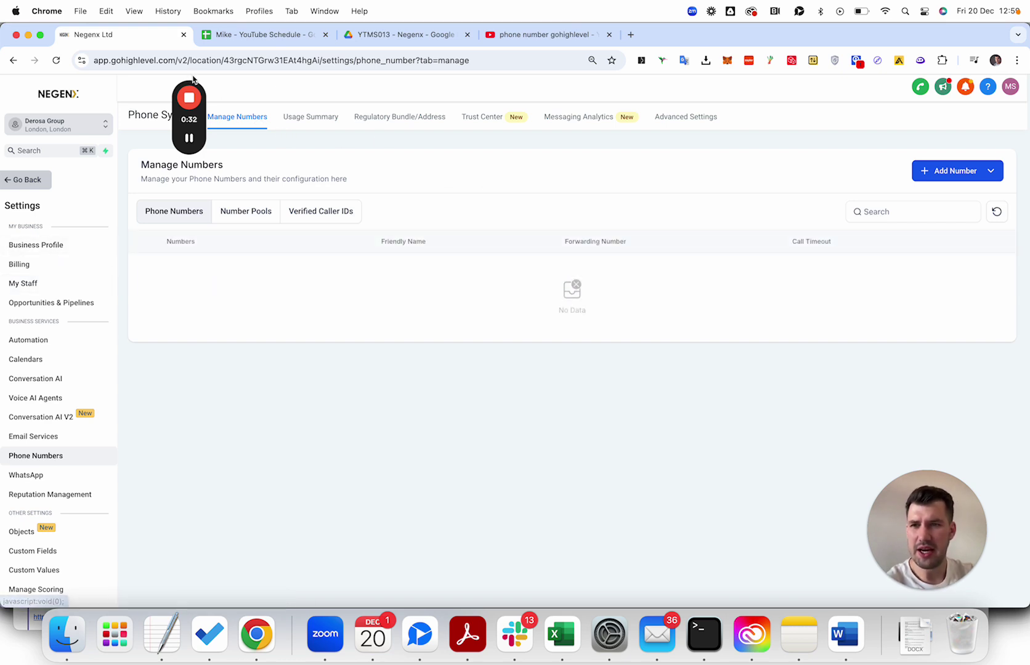
{"action": "left_click_drag", "start_coordinate": [190, 76], "coordinate": [52, 55]}
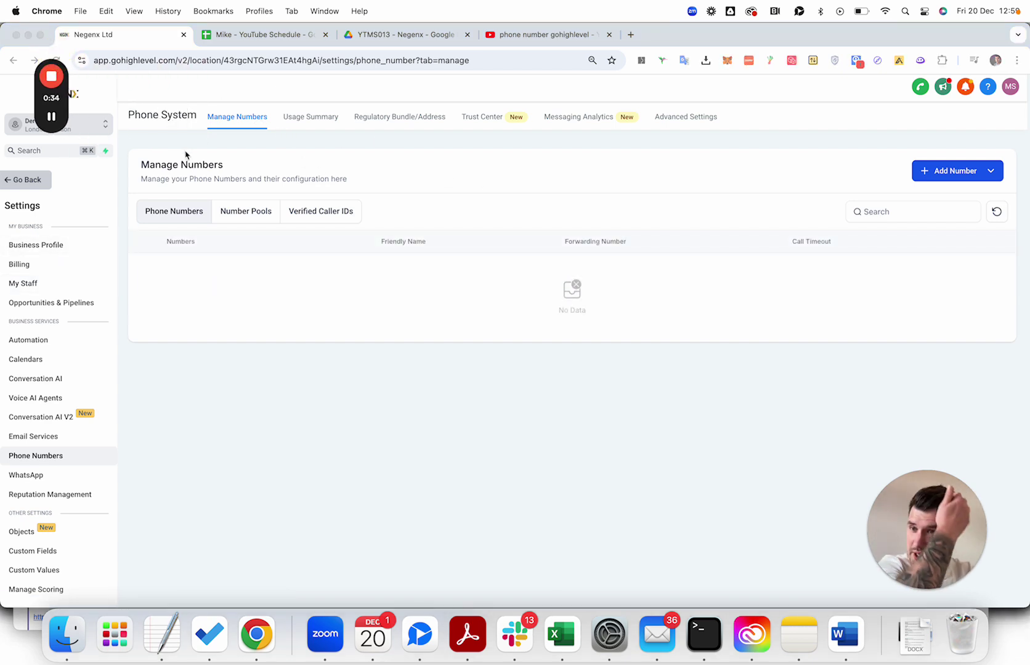
{"action": "left_click", "coordinate": [356, 113]}
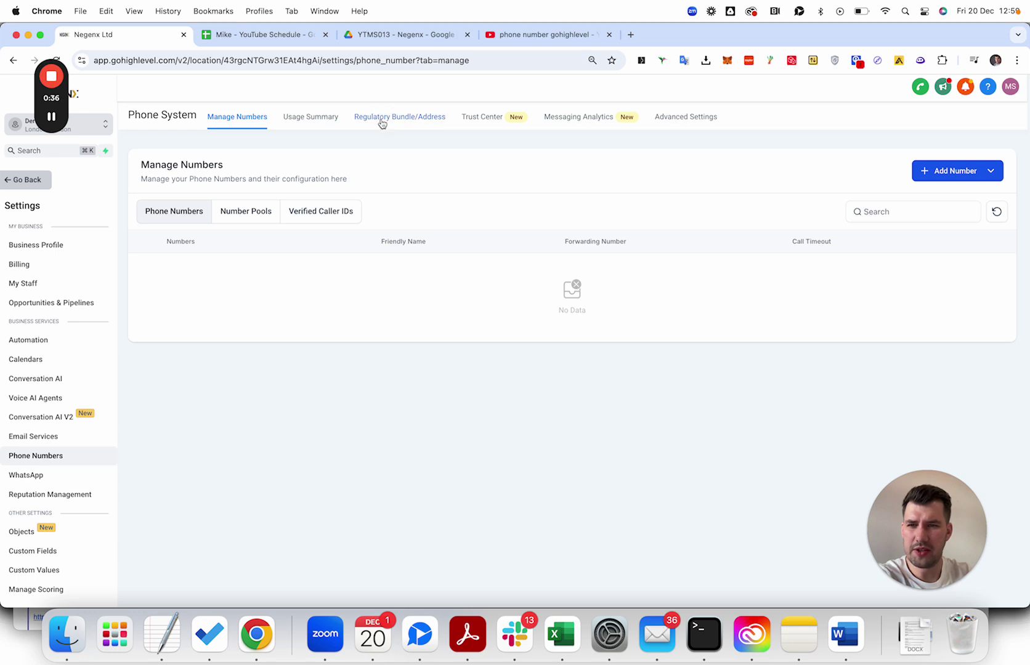
{"action": "left_click", "coordinate": [382, 123]}
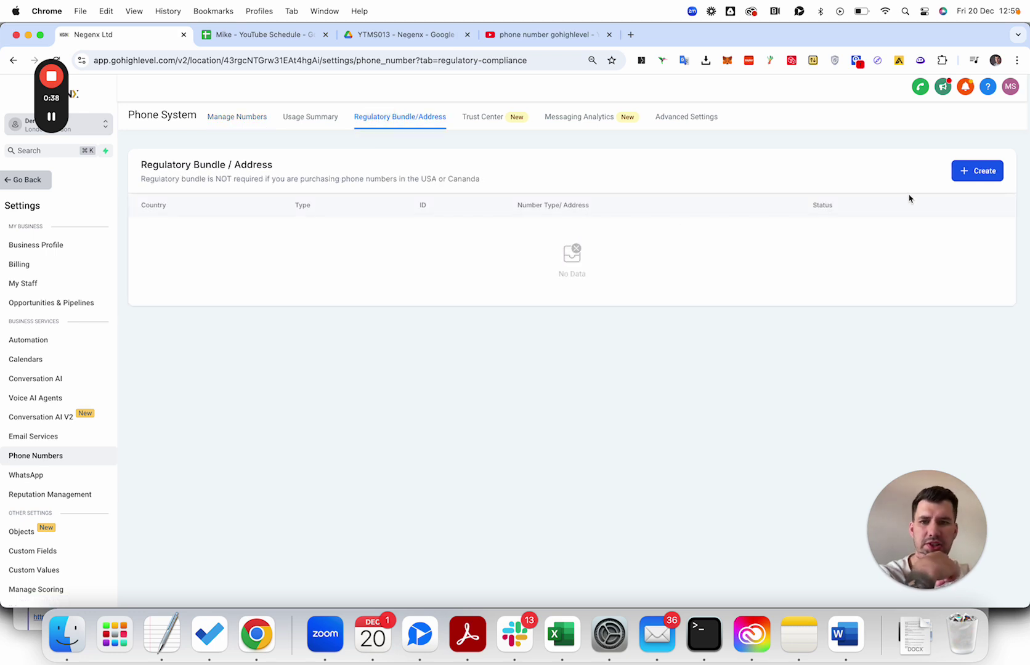
Start a new Address Bundle, begin the friendly name, and set the country to UK.
{"action": "left_click", "coordinate": [958, 172]}
{"action": "left_click", "coordinate": [411, 325]}
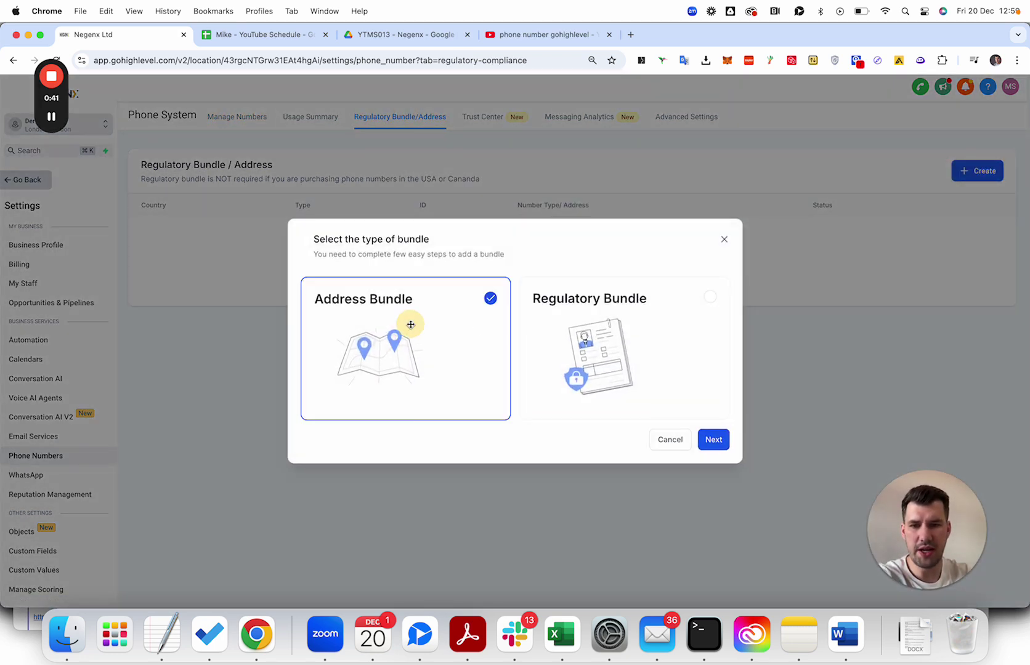
{"action": "left_click", "coordinate": [715, 440]}
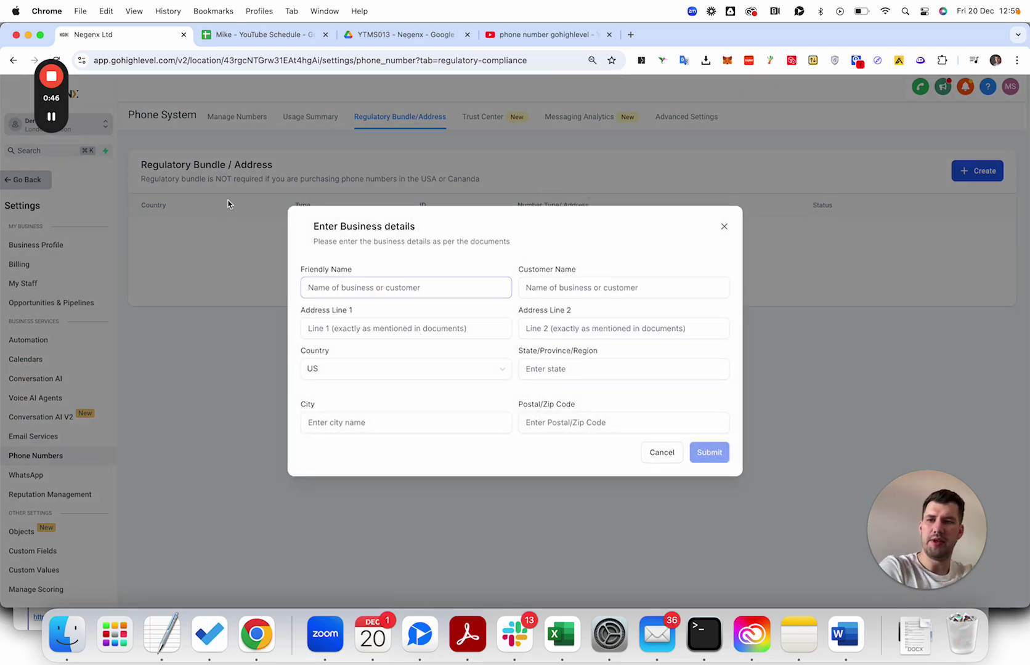
{"action": "type", "text": "Negenx Ltd"}
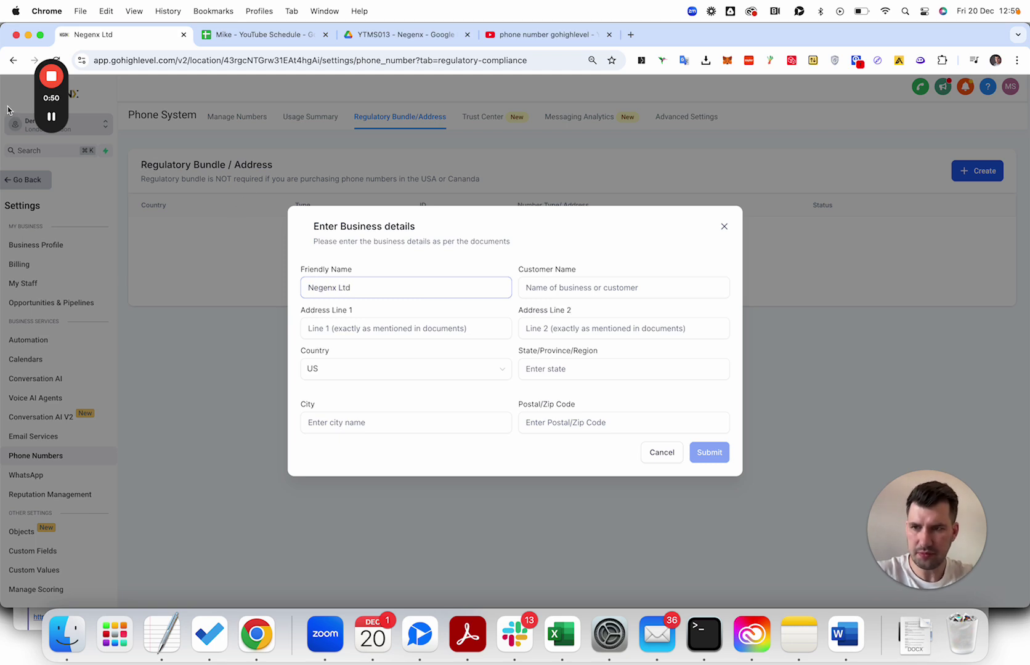
{"action": "left_click", "coordinate": [377, 370]}
{"action": "left_click", "coordinate": [347, 457]}
{"action": "mouse_move", "coordinate": [55, 123]}
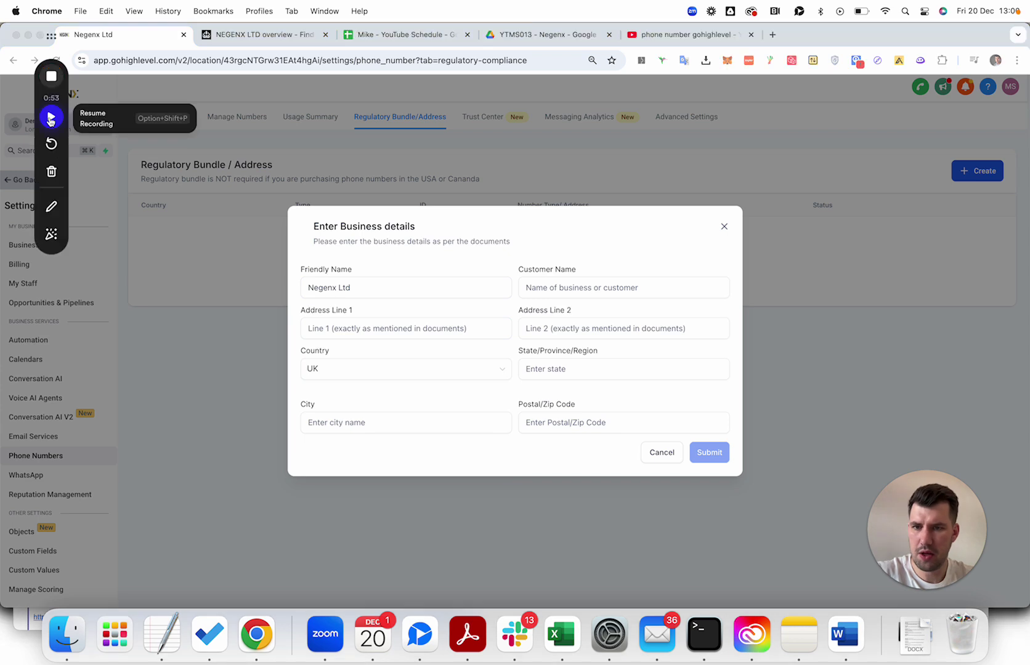
Paste the registered address, start the customer name, and append '- Address' to the friendly name.
{"action": "left_click", "coordinate": [425, 337]}
{"action": "key", "text": "super+v"}
{"action": "left_click", "coordinate": [594, 288]}
{"action": "type", "text": "N"}
{"action": "left_click", "coordinate": [451, 335]}
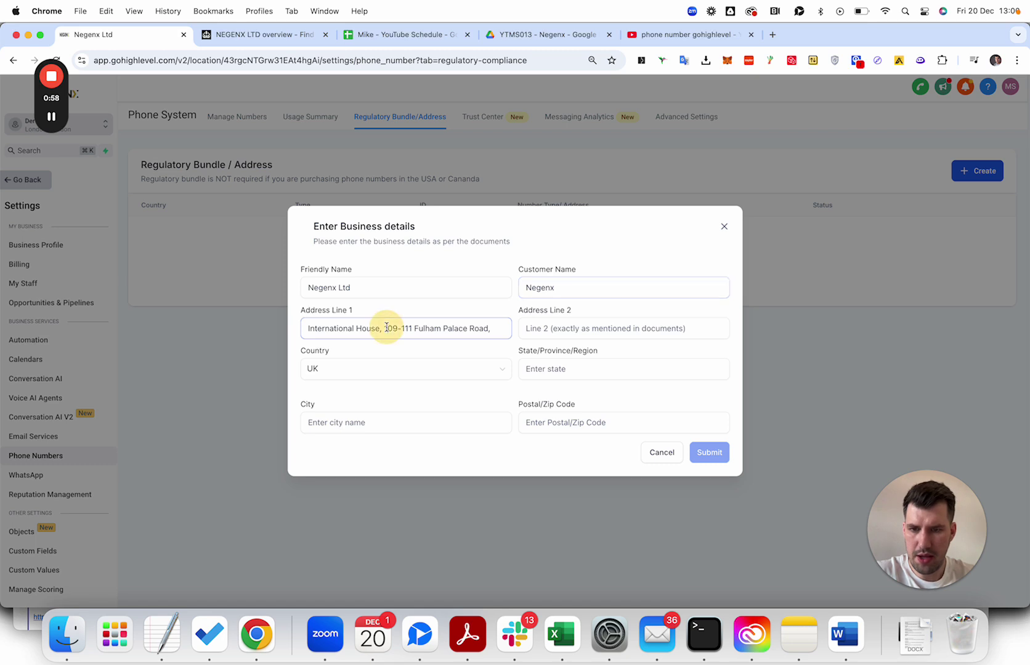
{"action": "left_click_drag", "start_coordinate": [388, 327], "coordinate": [522, 329]}
{"action": "left_click", "coordinate": [390, 287]}
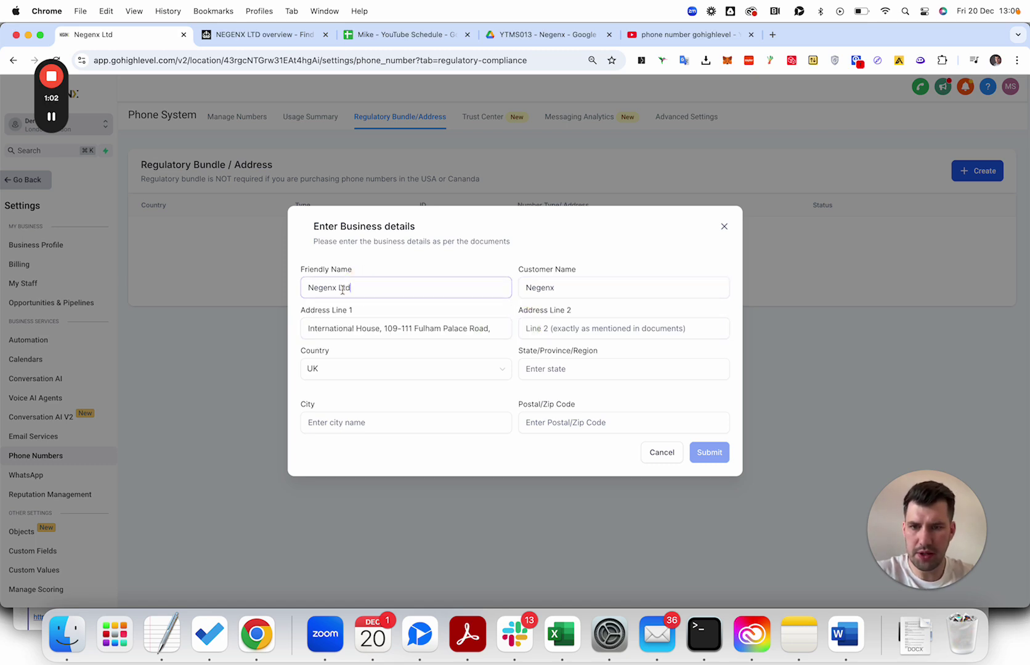
{"action": "type", "text": "- Address"}
{"action": "left_click_drag", "start_coordinate": [444, 328], "coordinate": [527, 328]}
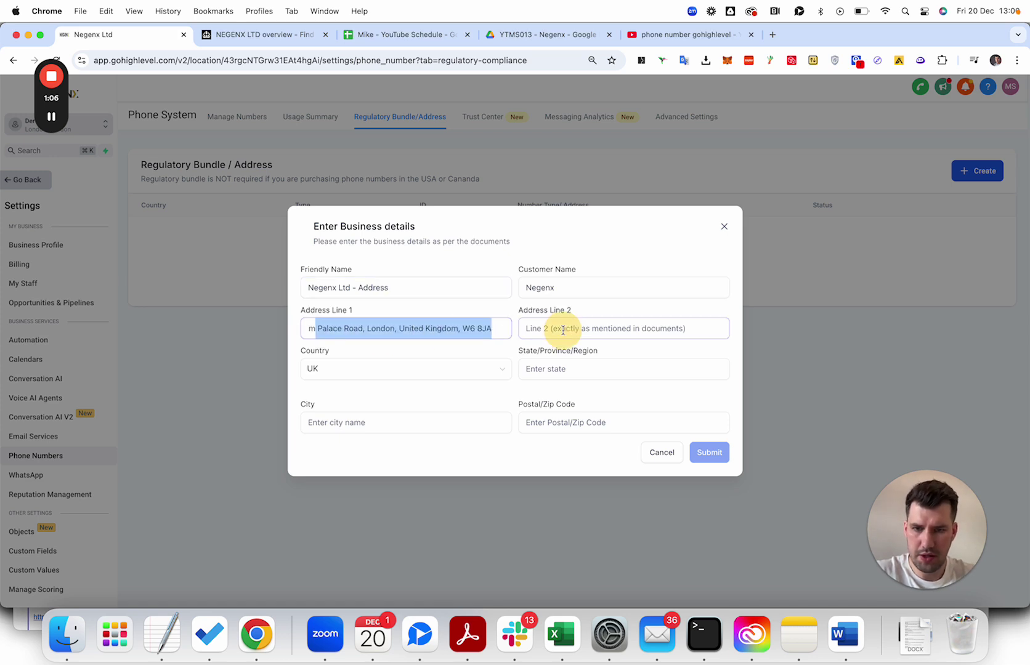
{"action": "left_click", "coordinate": [453, 330]}
Move London into the state and city fields and the postcode into the postal code field.
{"action": "double_click", "coordinate": [382, 325]}
{"action": "key", "text": "super+x"}
{"action": "left_click", "coordinate": [568, 373]}
{"action": "key", "text": "super+v"}
{"action": "left_click_drag", "start_coordinate": [472, 327], "coordinate": [528, 329]}
{"action": "left_click", "coordinate": [468, 330]}
{"action": "key", "text": "super+x"}
{"action": "left_click", "coordinate": [563, 421]}
{"action": "key", "text": "super+v"}
{"action": "double_click", "coordinate": [537, 369]}
{"action": "key", "text": "super+c"}
{"action": "left_click", "coordinate": [382, 416]}
{"action": "key", "text": "super+v"}
Remove the country from the address, move the street to line two, and submit the bundle.
{"action": "left_click", "coordinate": [450, 328]}
{"action": "key", "text": "super+Right"}
{"action": "left_click_drag", "start_coordinate": [426, 328], "coordinate": [641, 335]}
{"action": "key", "text": "BackSpace"}
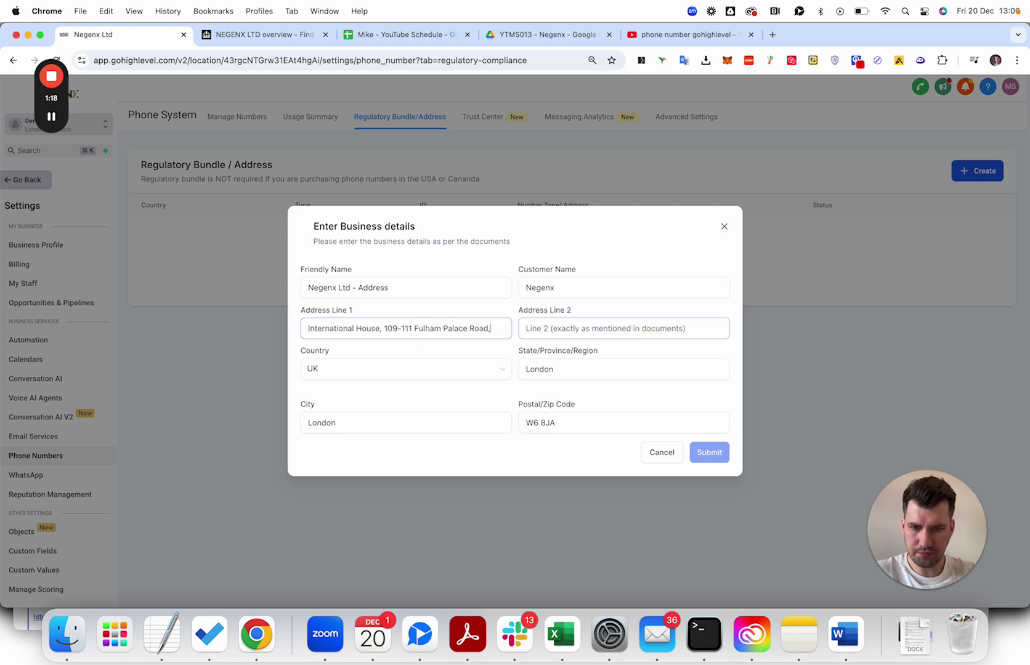
{"action": "left_click", "coordinate": [710, 401]}
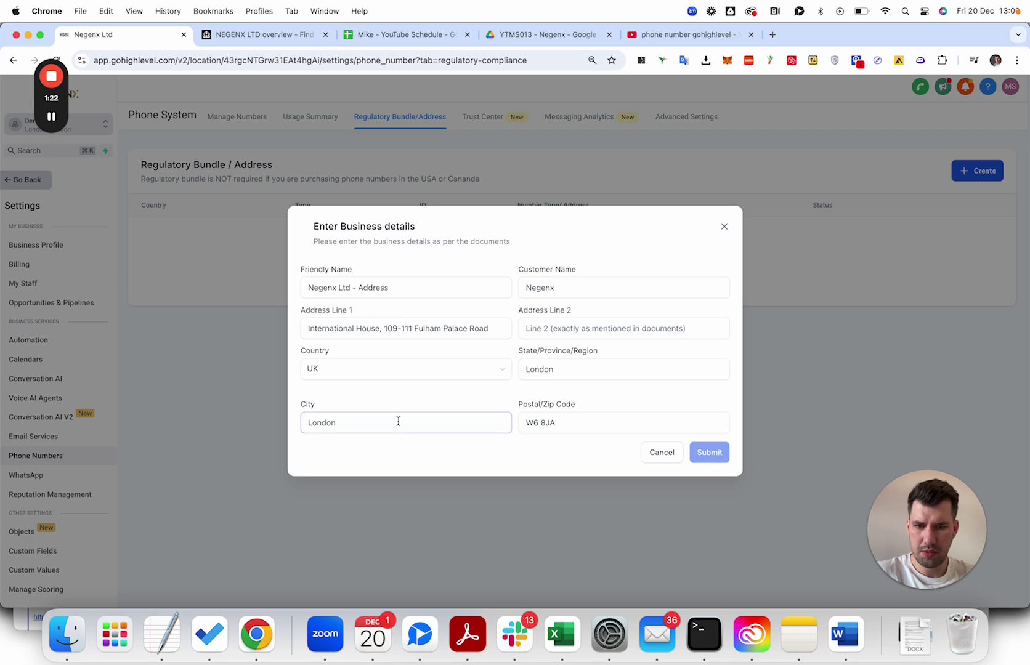
{"action": "left_click", "coordinate": [410, 331]}
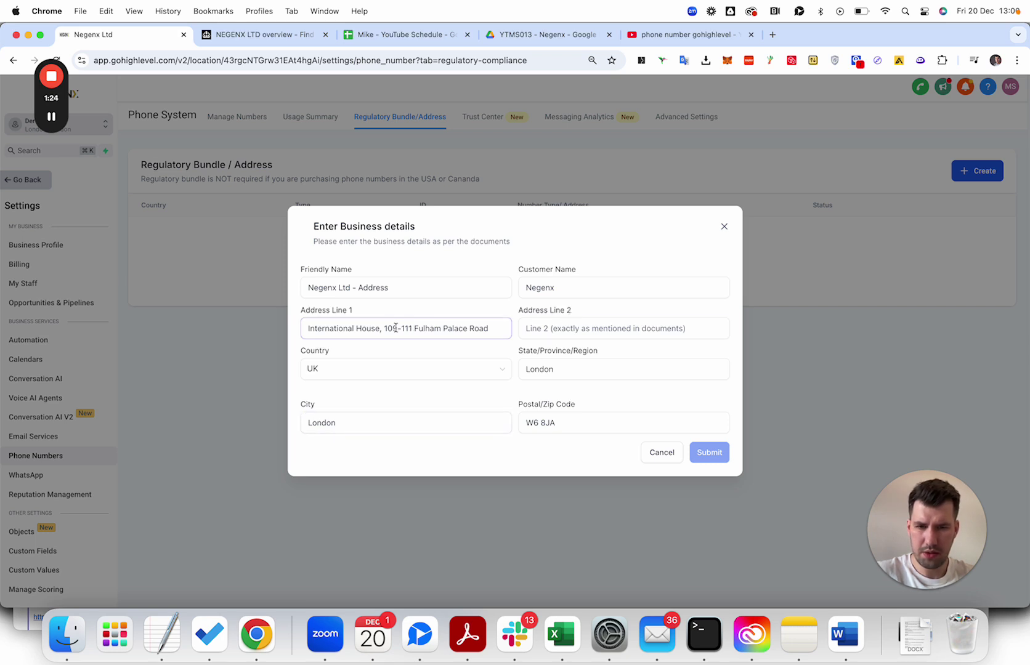
{"action": "left_click_drag", "start_coordinate": [388, 330], "coordinate": [554, 329]}
{"action": "key", "text": "super+x"}
{"action": "left_click", "coordinate": [612, 324]}
{"action": "key", "text": "super+v"}
{"action": "left_click", "coordinate": [405, 329]}
{"action": "key", "text": "BackSpace"}
{"action": "left_click", "coordinate": [707, 453]}
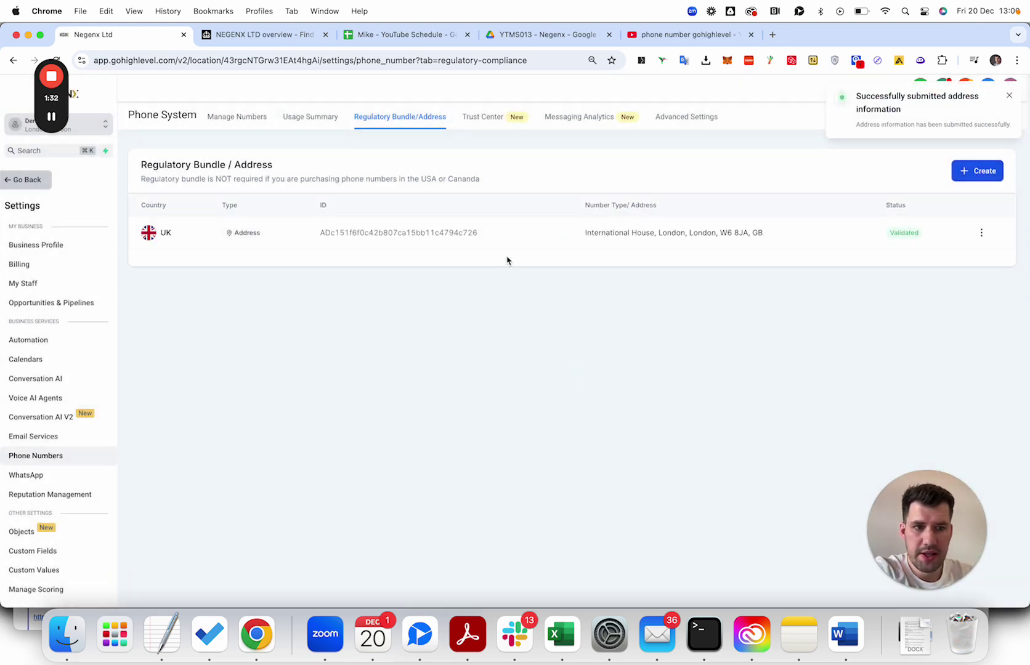
Create a Regulatory Bundle for the UK with Business end user and Local numbers.
{"action": "left_click", "coordinate": [982, 175]}
{"action": "left_click", "coordinate": [674, 377]}
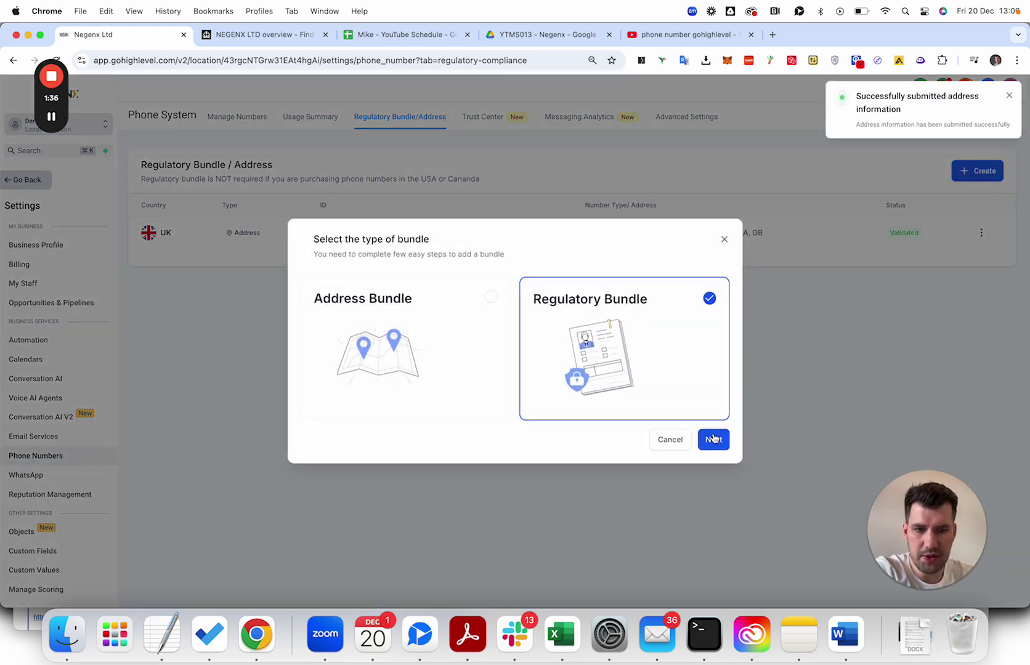
{"action": "left_click", "coordinate": [713, 439]}
{"action": "left_click", "coordinate": [450, 266]}
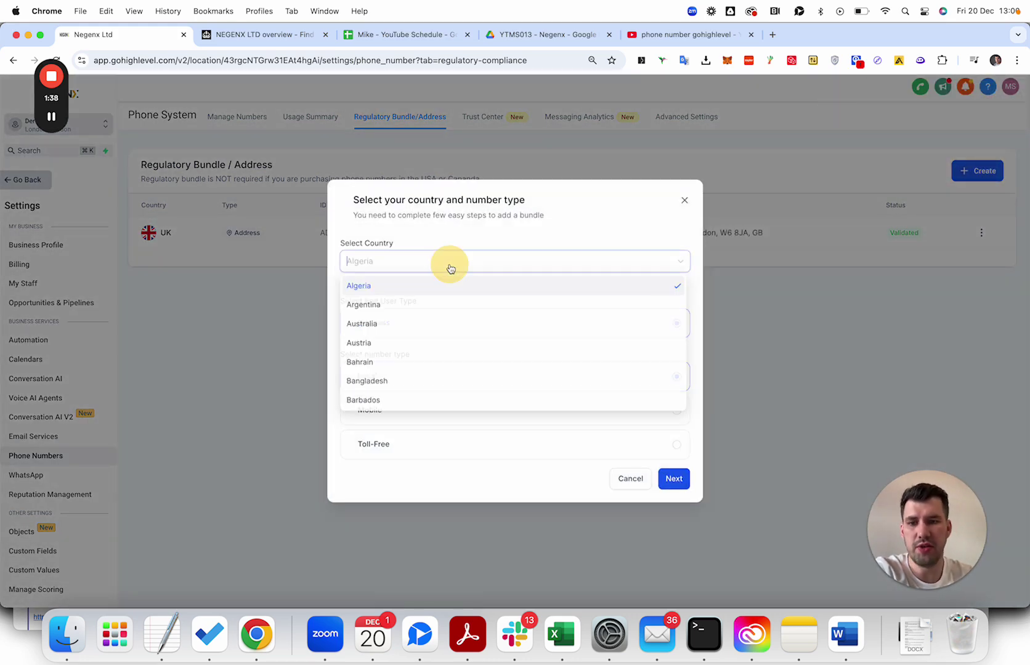
{"action": "type", "text": "un"}
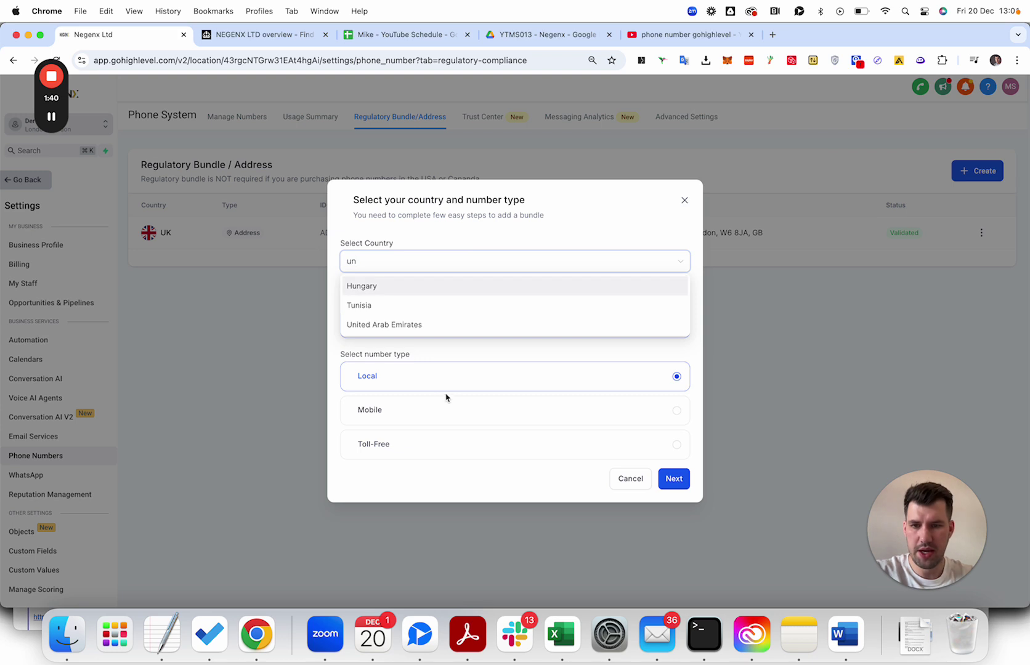
{"action": "key", "text": "BackSpace"}
{"action": "type", "text": "k"}
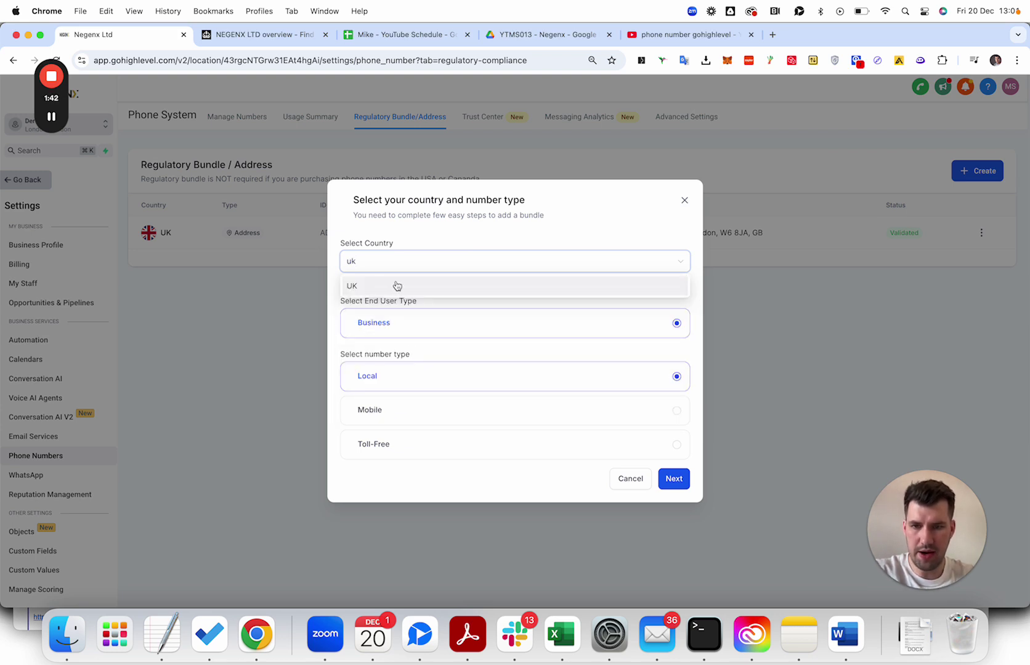
{"action": "left_click", "coordinate": [395, 287]}
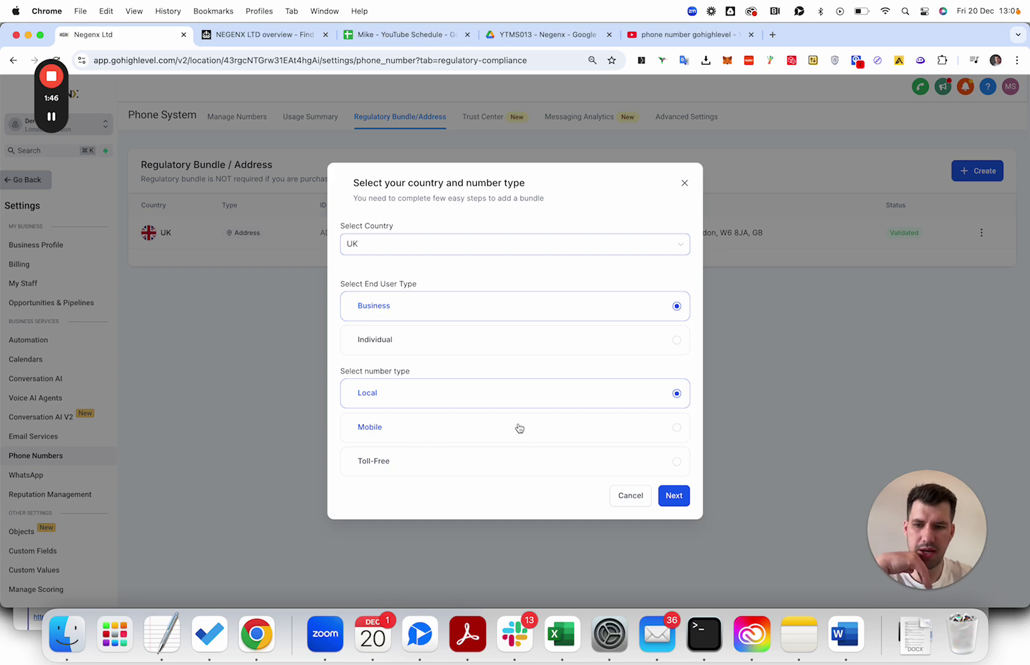
{"action": "left_click", "coordinate": [674, 496]}
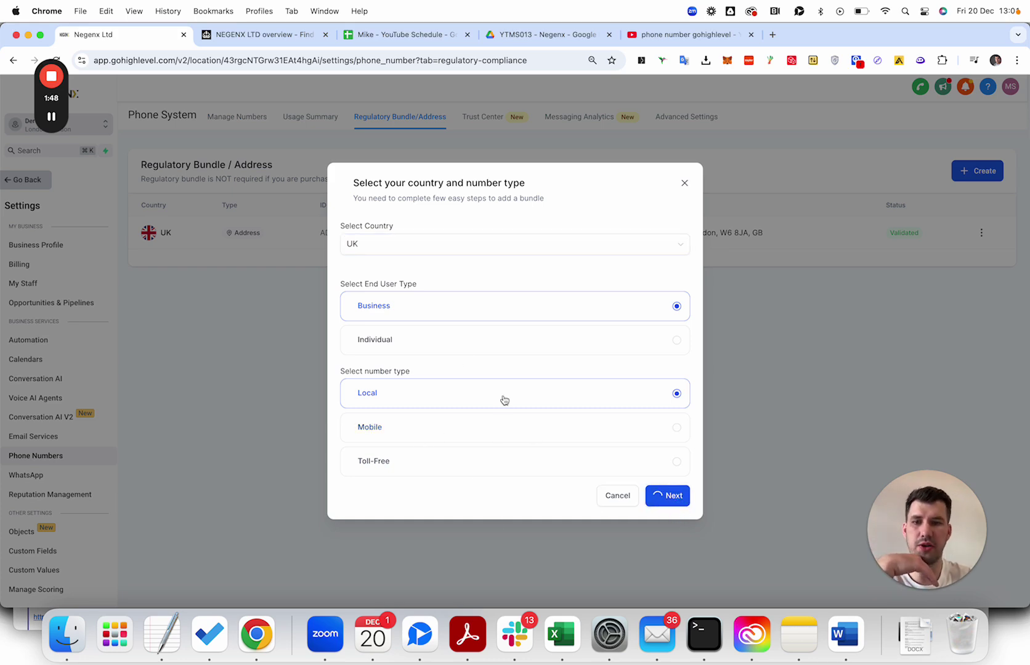
Enter business name Negenx Ltd and choose authority UK: Company Registration Number (CRN).
{"action": "left_click", "coordinate": [397, 158]}
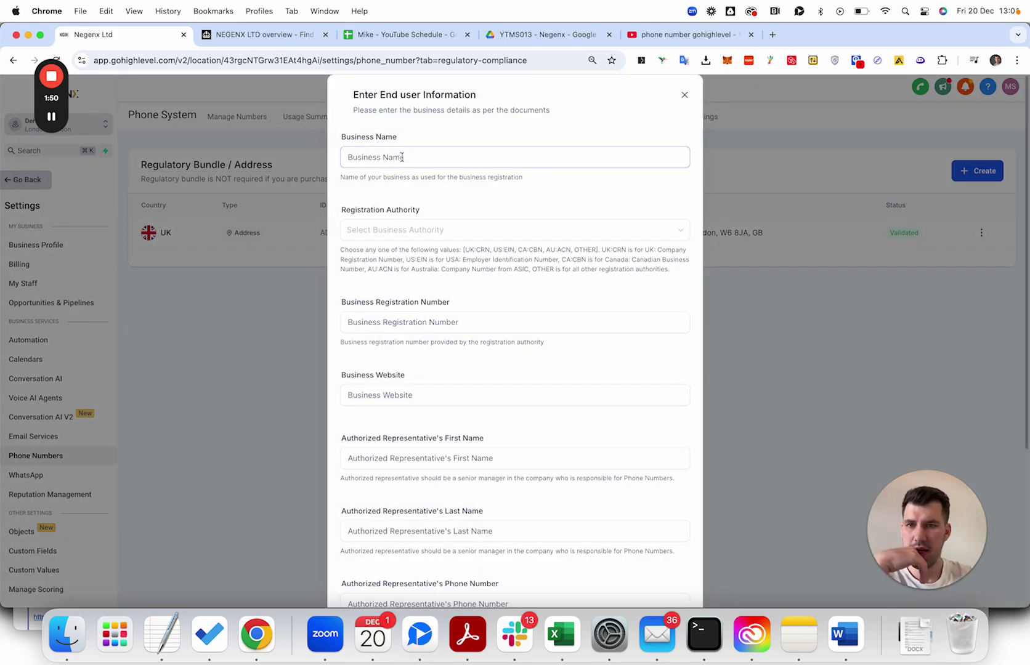
{"action": "type", "text": "Negenx Ltd"}
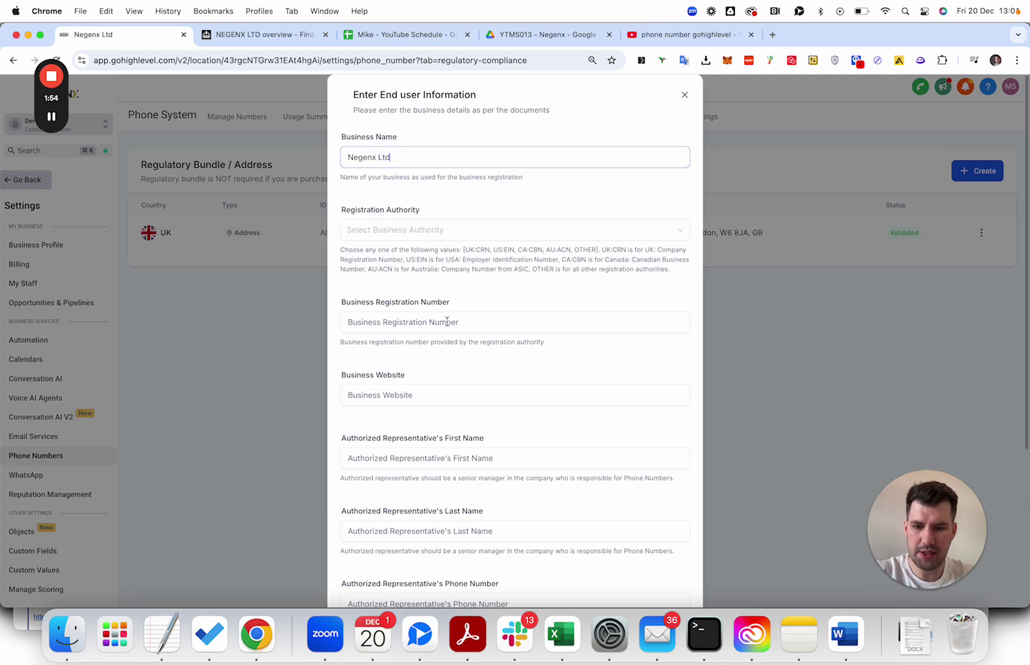
{"action": "scroll", "coordinate": [431, 301], "scroll_direction": "down", "scroll_amount": 5}
{"action": "left_click", "coordinate": [614, 585]}
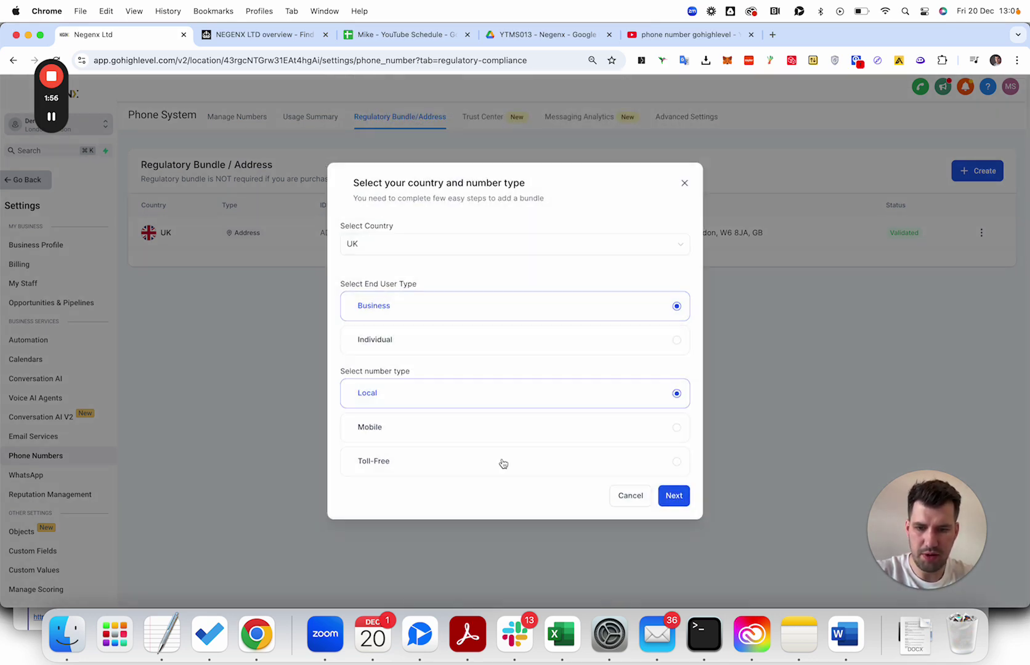
{"action": "left_click", "coordinate": [678, 495]}
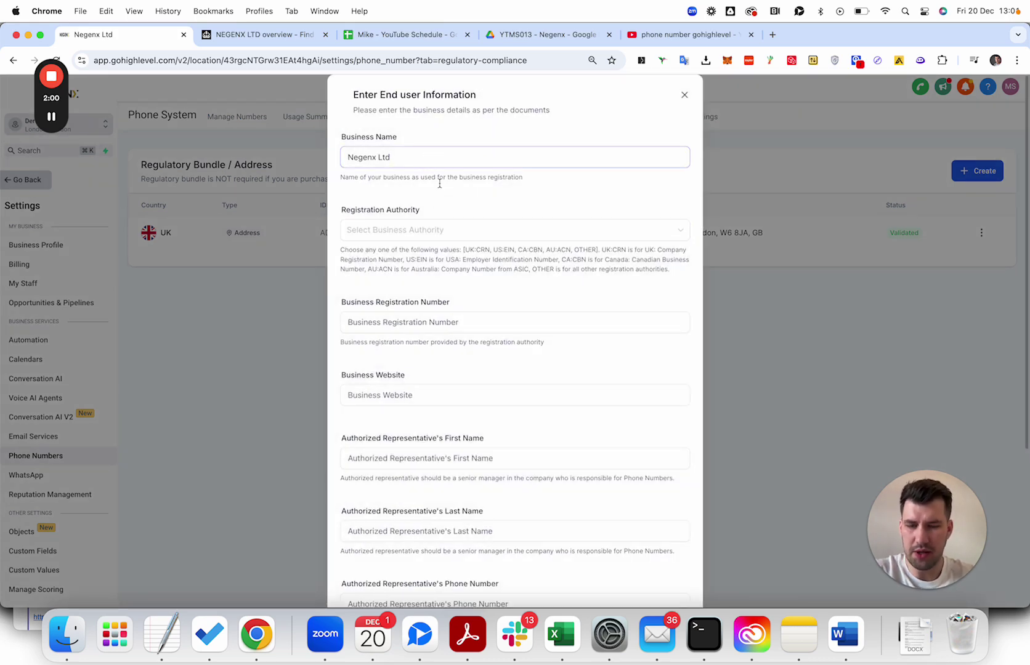
{"action": "scroll", "coordinate": [459, 295], "scroll_direction": "down", "scroll_amount": 5}
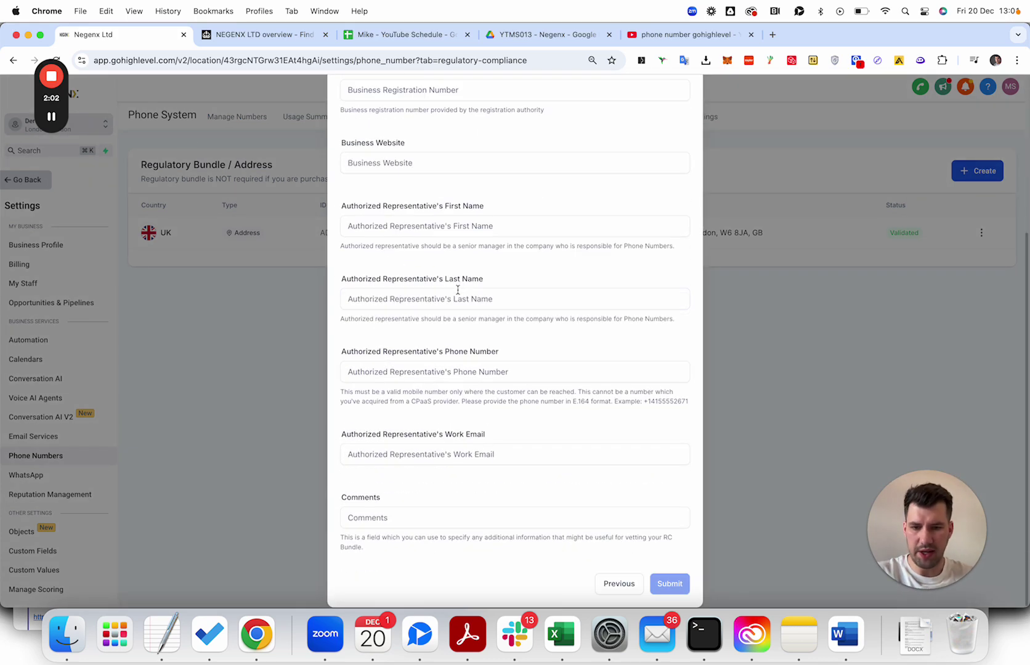
{"action": "scroll", "coordinate": [459, 295], "scroll_direction": "up", "scroll_amount": 5}
{"action": "left_click", "coordinate": [394, 235]}
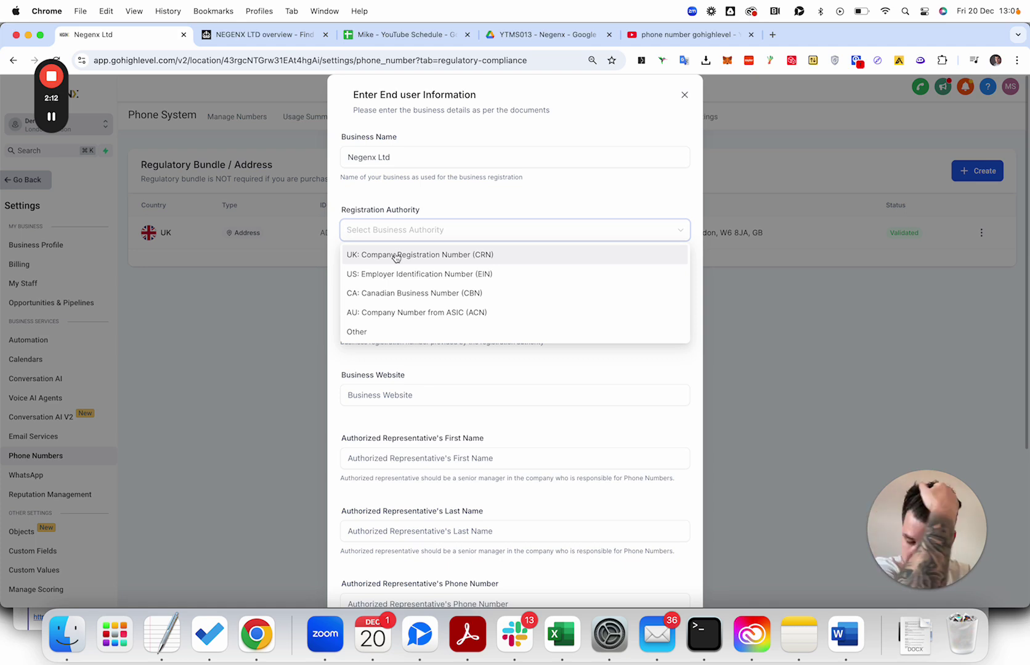
{"action": "left_click", "coordinate": [396, 256]}
Copy the company number from Companies House into the business registration number field.
{"action": "left_click", "coordinate": [402, 319]}
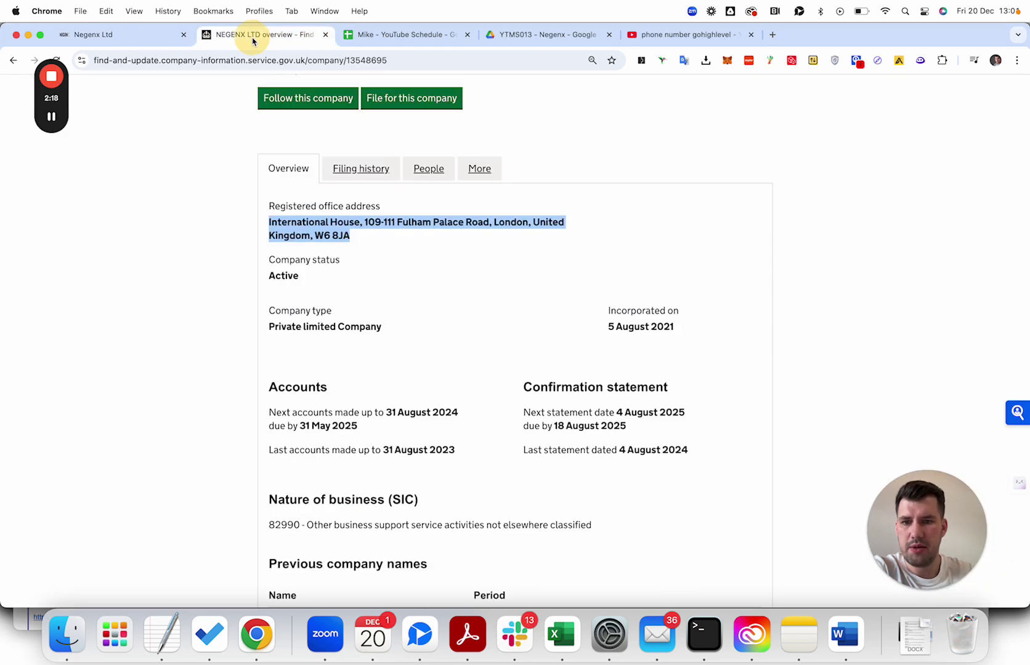
{"action": "left_click", "coordinate": [253, 35]}
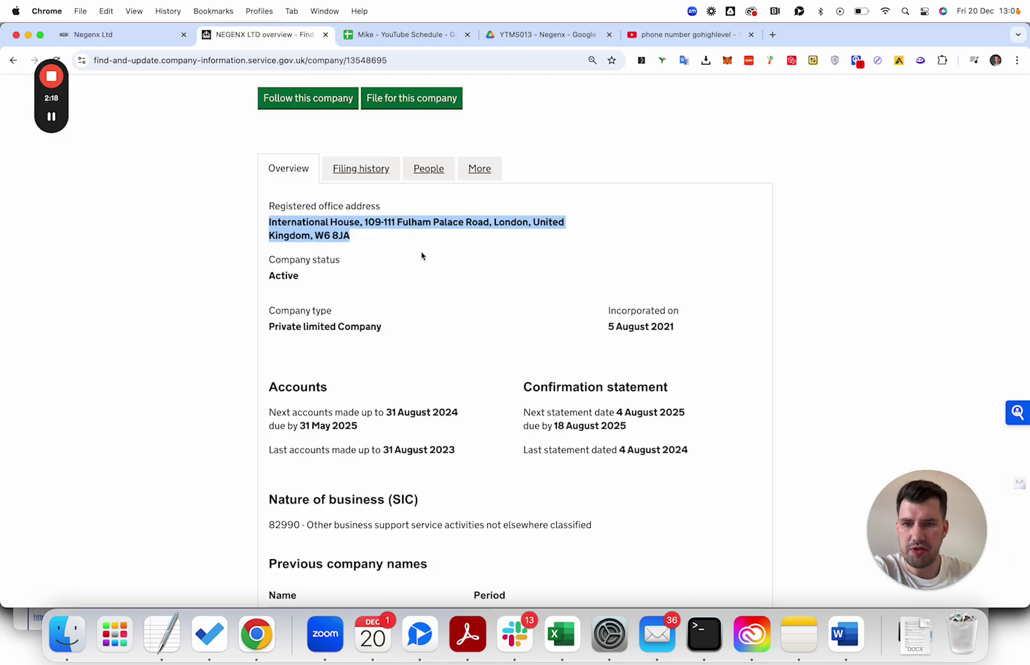
{"action": "left_click", "coordinate": [418, 244]}
{"action": "scroll", "coordinate": [421, 259], "scroll_direction": "up", "scroll_amount": 3}
{"action": "double_click", "coordinate": [358, 143]}
{"action": "key", "text": "super+c"}
{"action": "left_click", "coordinate": [138, 35]}
{"action": "left_click", "coordinate": [426, 323]}
{"action": "key", "text": "super+v"}
{"action": "scroll", "coordinate": [425, 308], "scroll_direction": "down", "scroll_amount": 5}
Begin the business website and enter the representative's first and last name.
{"action": "left_click", "coordinate": [368, 193]}
{"action": "type", "text": "ww"}
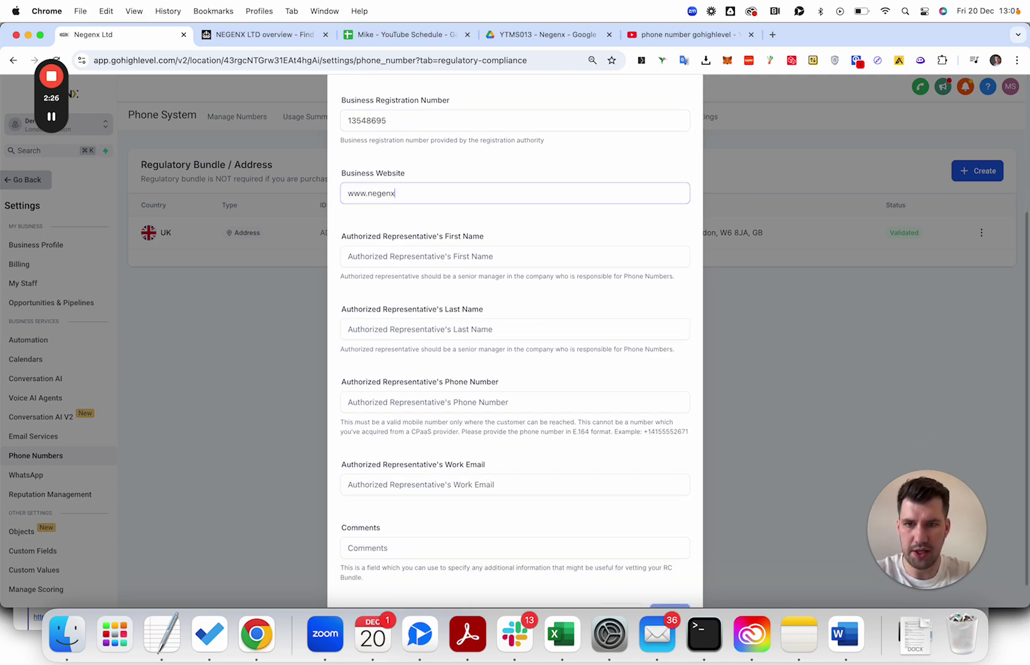
{"action": "left_click", "coordinate": [392, 260]}
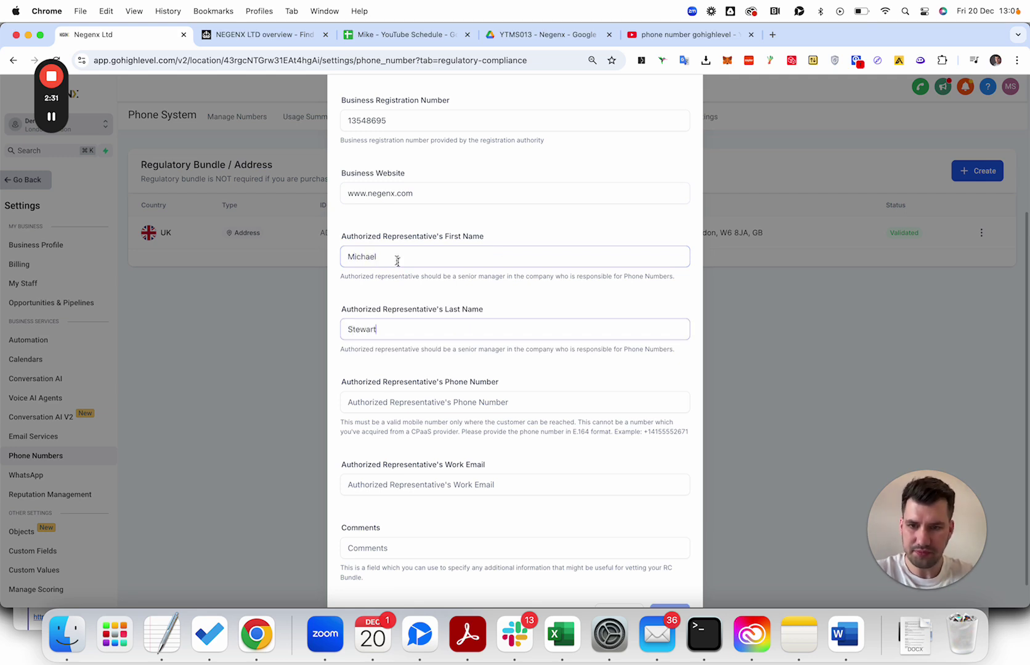
{"action": "scroll", "coordinate": [437, 291], "scroll_direction": "down", "scroll_amount": 1}
{"action": "left_click", "coordinate": [410, 369]}
{"action": "mouse_move", "coordinate": [52, 120]}
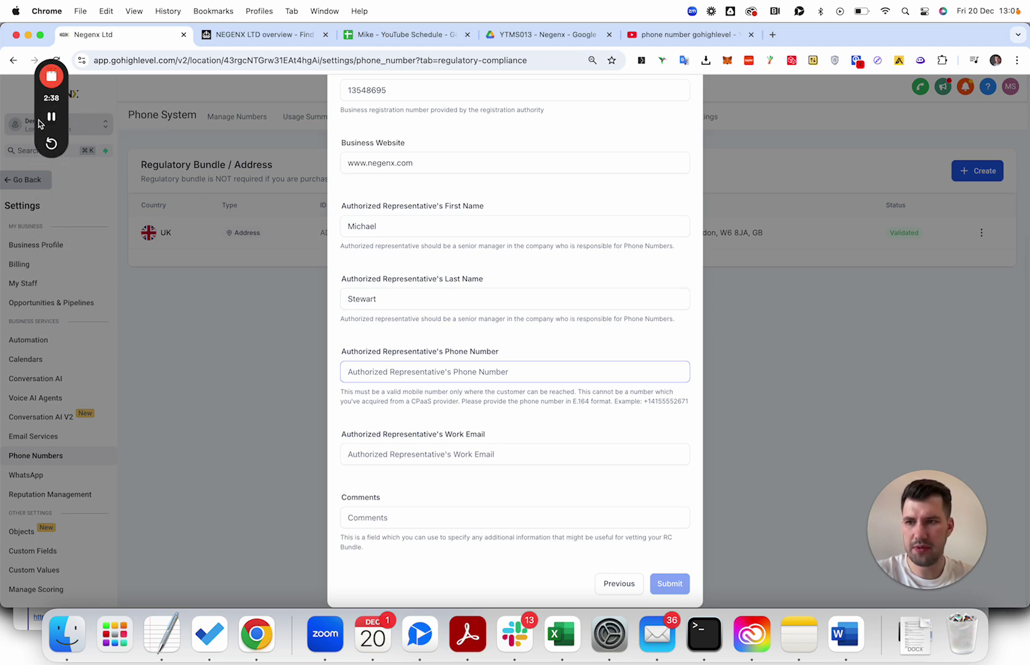
Enter NA in Comments, reach the supporting-documents step, and bring up Companies House.
{"action": "left_click", "coordinate": [416, 516]}
{"action": "left_click", "coordinate": [404, 454]}
{"action": "left_click", "coordinate": [405, 515]}
{"action": "type", "text": "NA"}
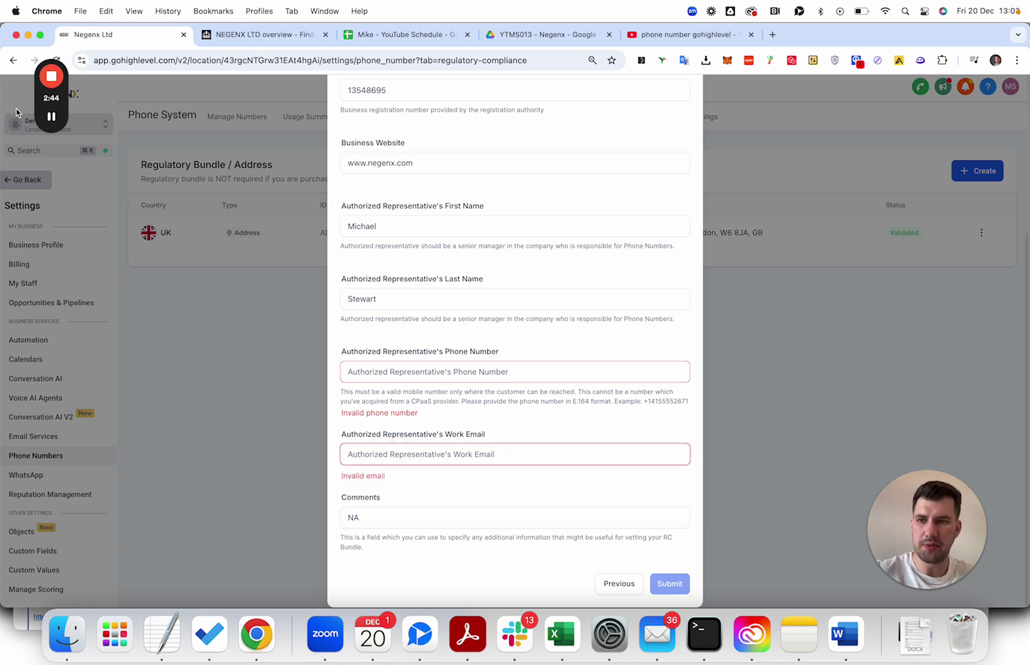
{"action": "mouse_move", "coordinate": [51, 118]}
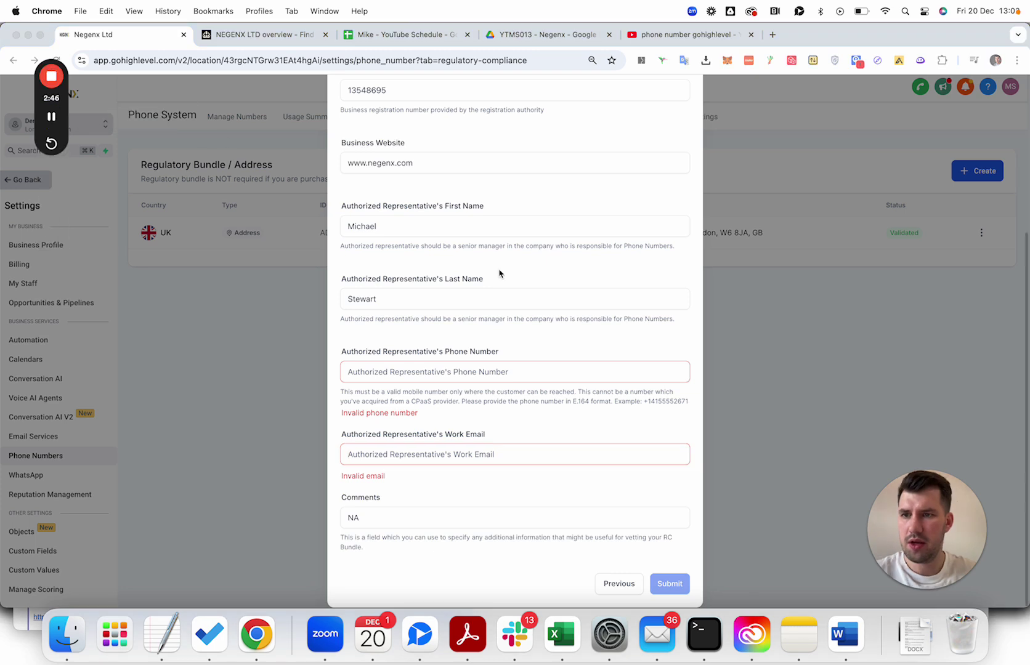
{"action": "left_click_drag", "start_coordinate": [644, 403], "coordinate": [697, 407]}
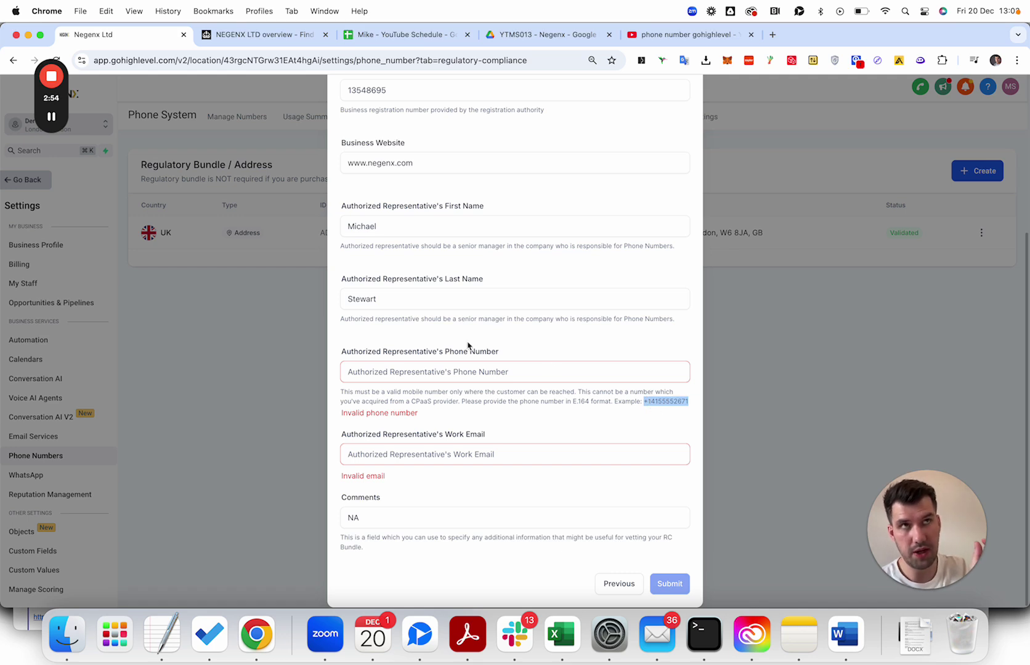
{"action": "mouse_move", "coordinate": [43, 119]}
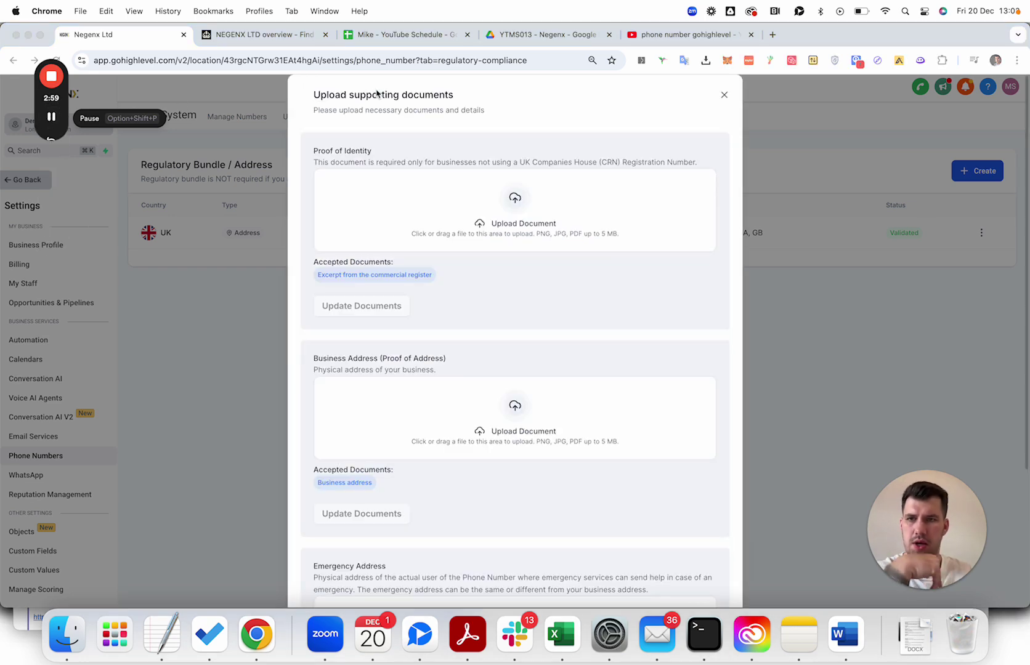
{"action": "left_click", "coordinate": [265, 35]}
{"action": "scroll", "coordinate": [793, 290], "scroll_direction": "up", "scroll_amount": 3}
{"action": "scroll", "coordinate": [793, 290], "scroll_direction": "down", "scroll_amount": 4}
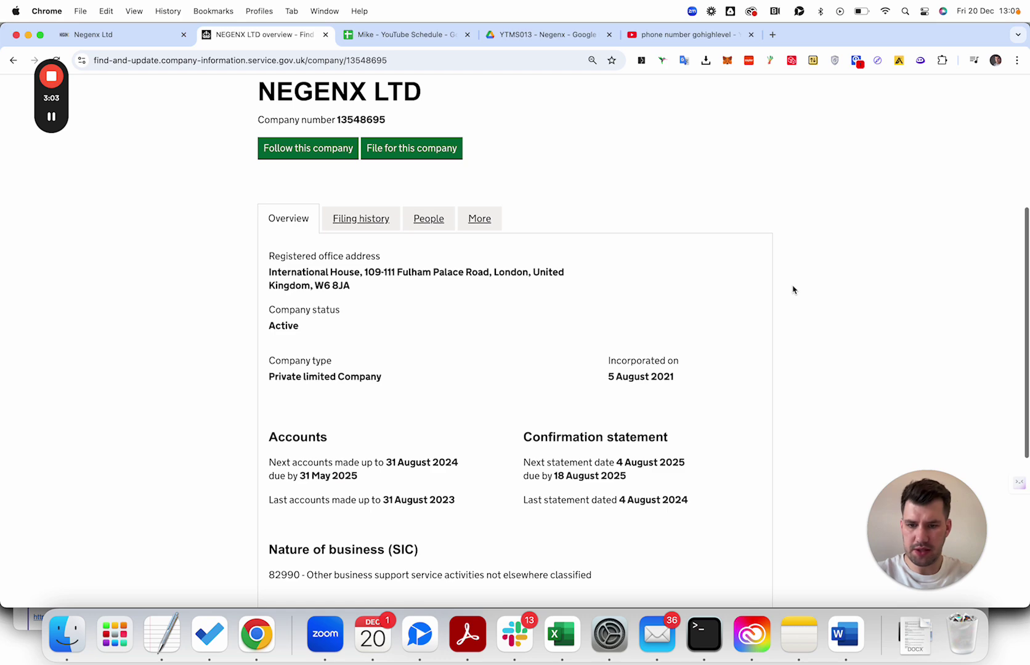
Capture the Companies House company page with Zight and download the screenshot.
{"action": "key", "text": "super+shift+5"}
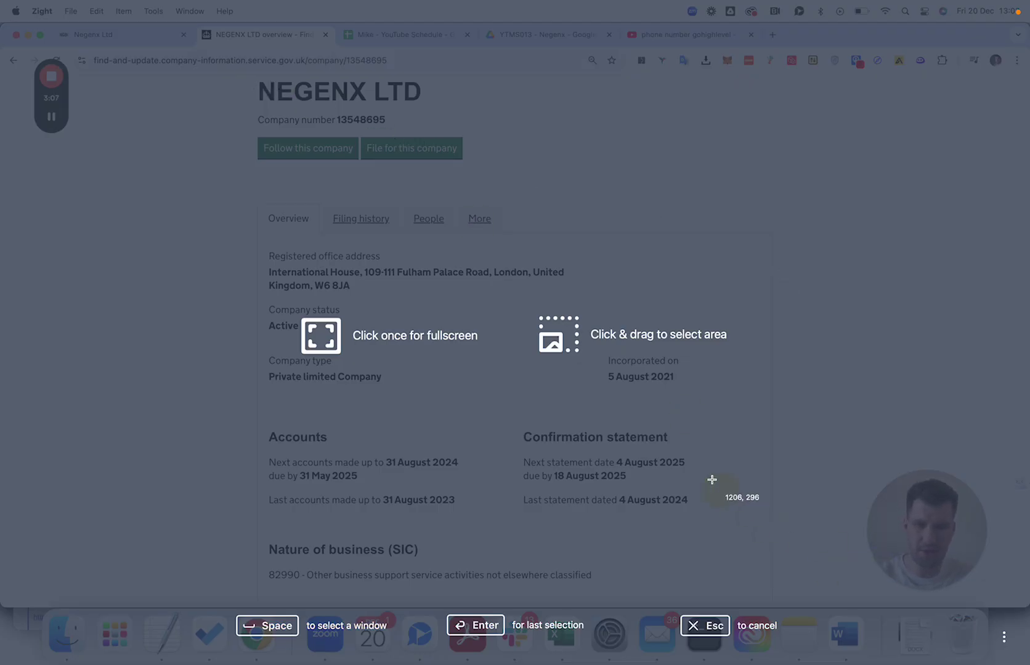
{"action": "left_click_drag", "start_coordinate": [244, 74], "coordinate": [794, 589]}
{"action": "right_click", "coordinate": [244, 48]}
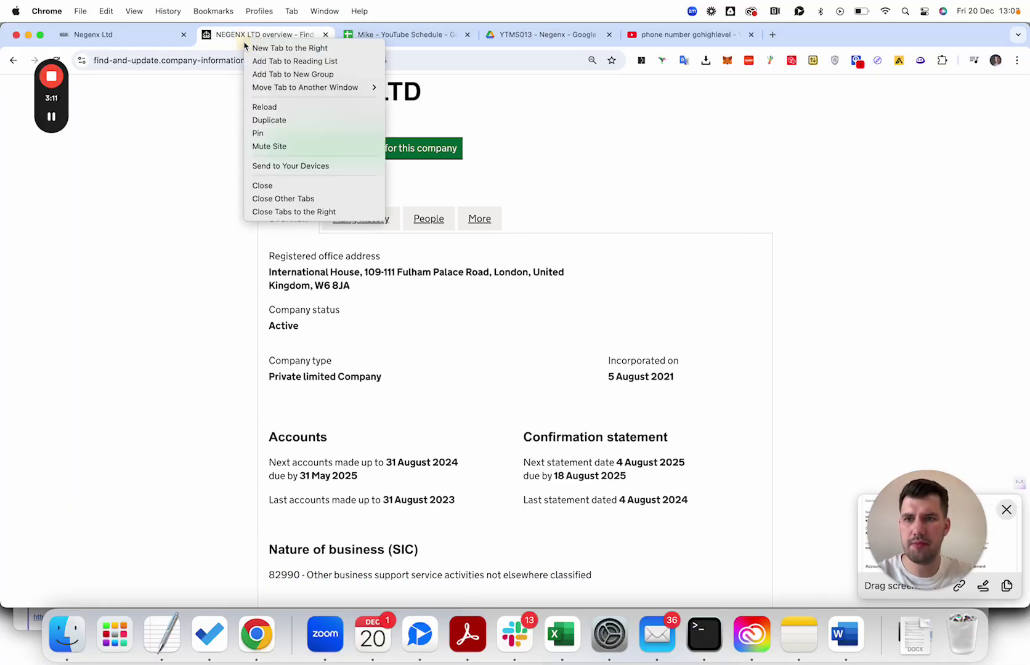
{"action": "left_click", "coordinate": [254, 44]}
{"action": "key", "text": "Return"}
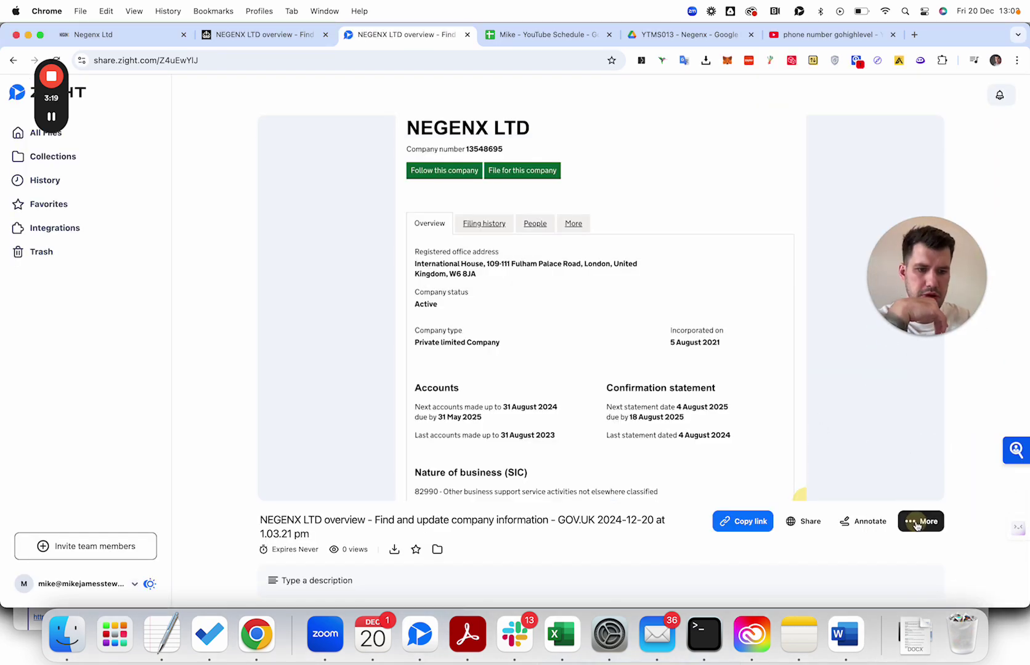
{"action": "left_click", "coordinate": [923, 522]}
{"action": "left_click_drag", "start_coordinate": [942, 275], "coordinate": [885, 175]}
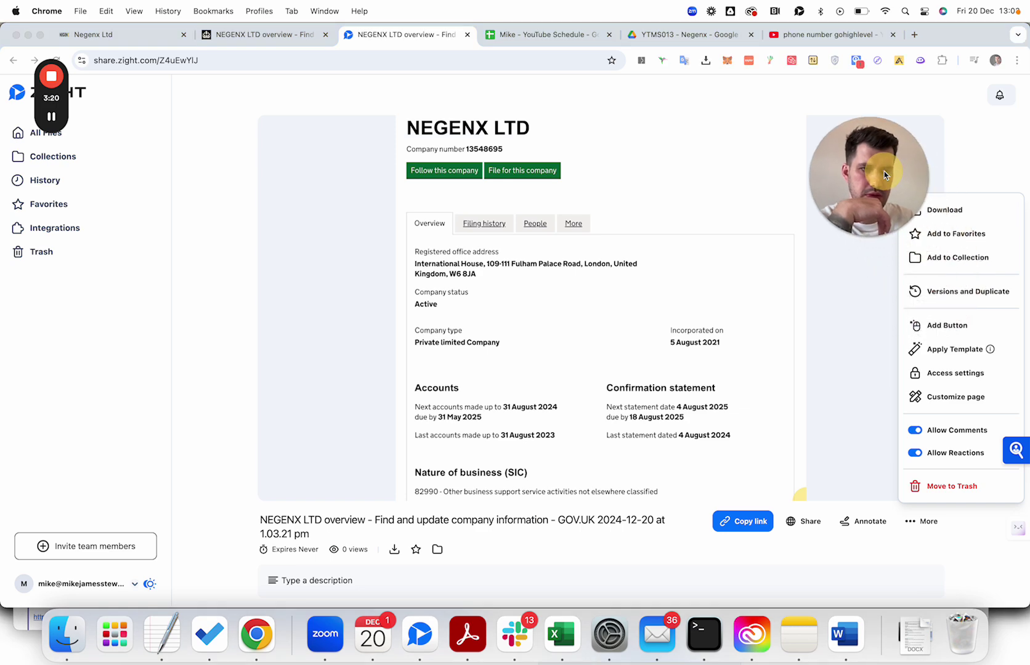
{"action": "left_click", "coordinate": [979, 210]}
Upload the downloaded screenshot as the Proof of Identity document.
{"action": "left_click", "coordinate": [132, 35]}
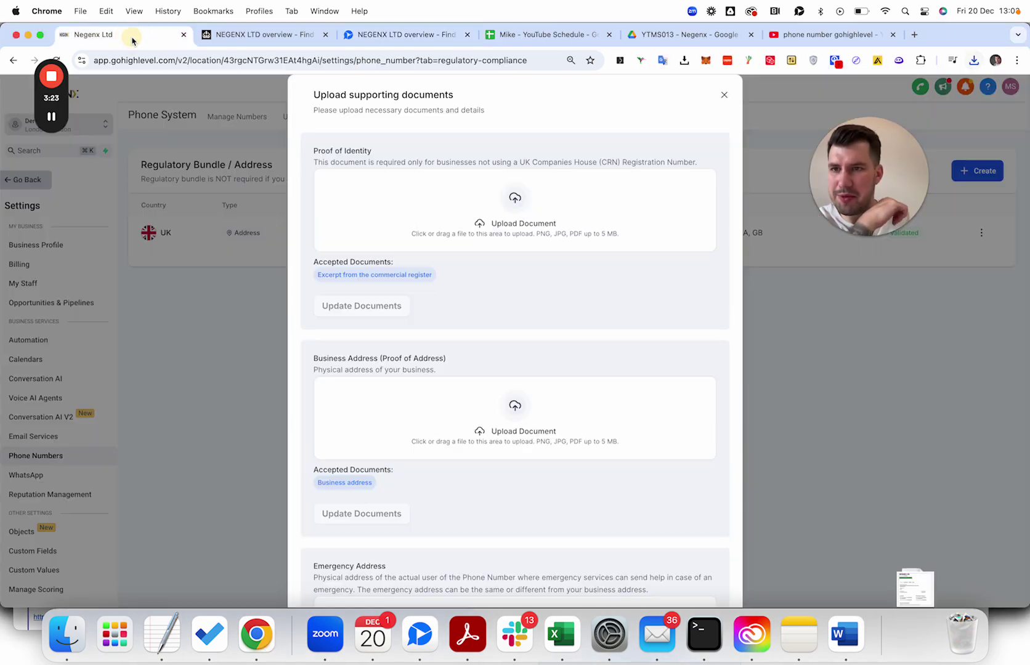
{"action": "left_click", "coordinate": [482, 217]}
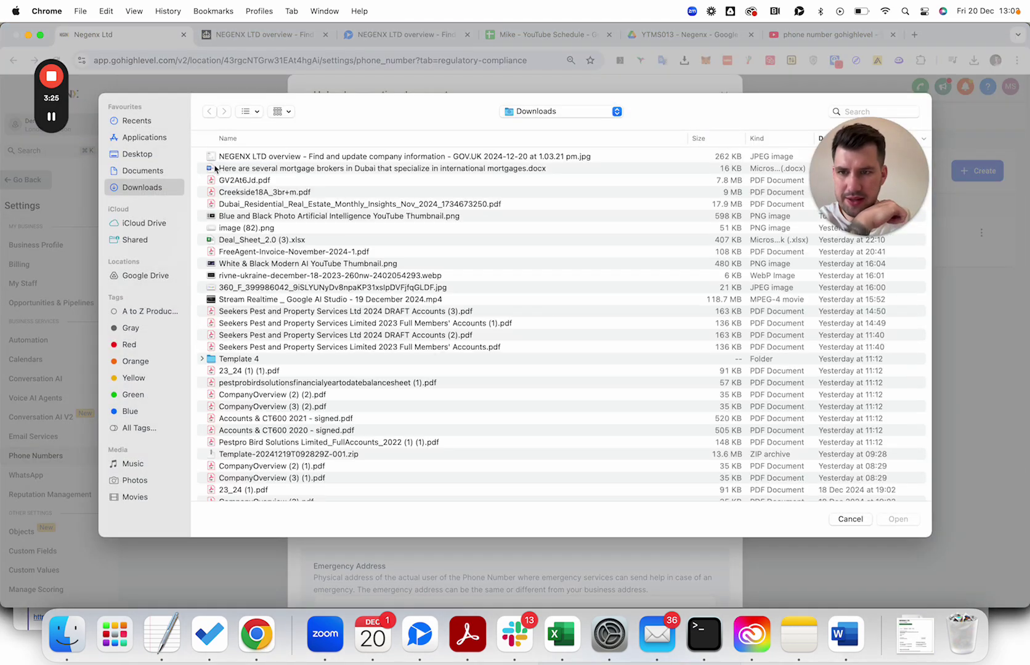
{"action": "double_click", "coordinate": [269, 151]}
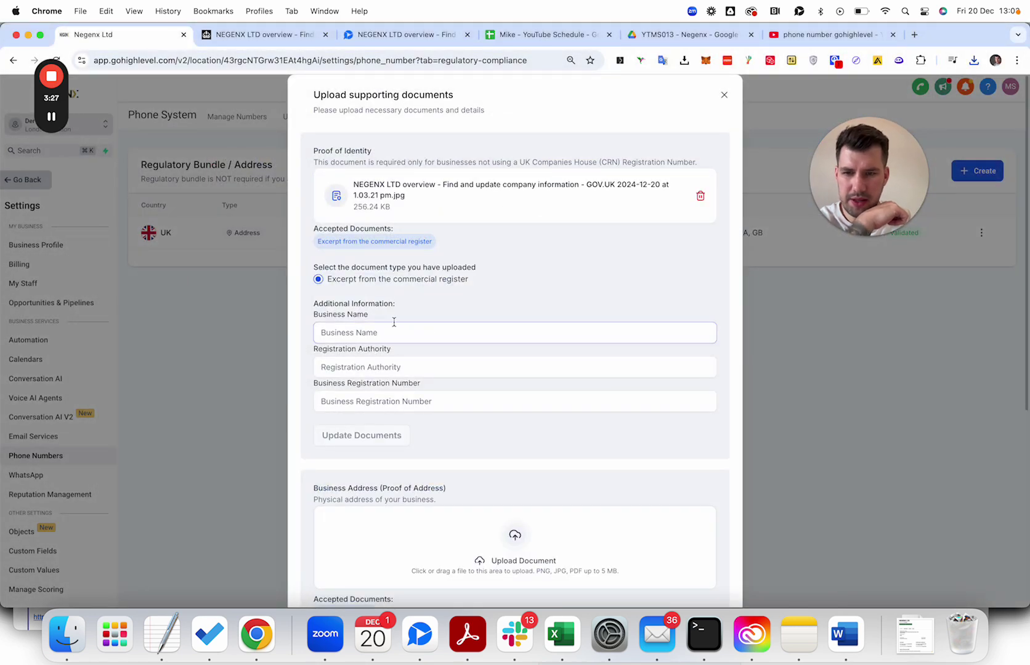
Fill Proof of Identity with Negenx Ltd, United Kingdom and the company number, then save.
{"action": "left_click", "coordinate": [389, 331]}
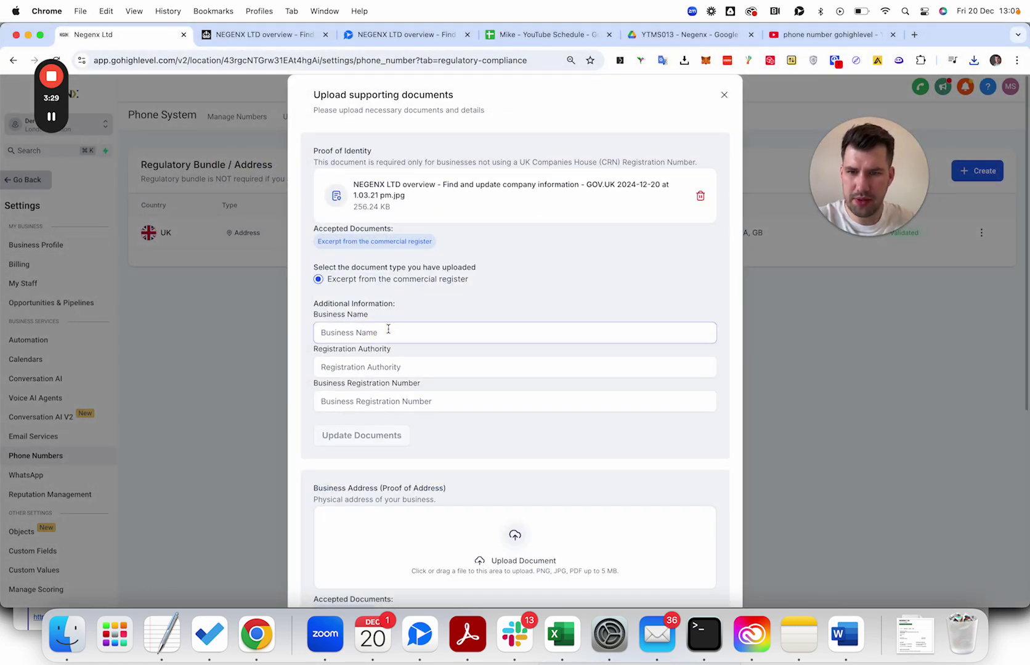
{"action": "type", "text": "Negenx Ltd"}
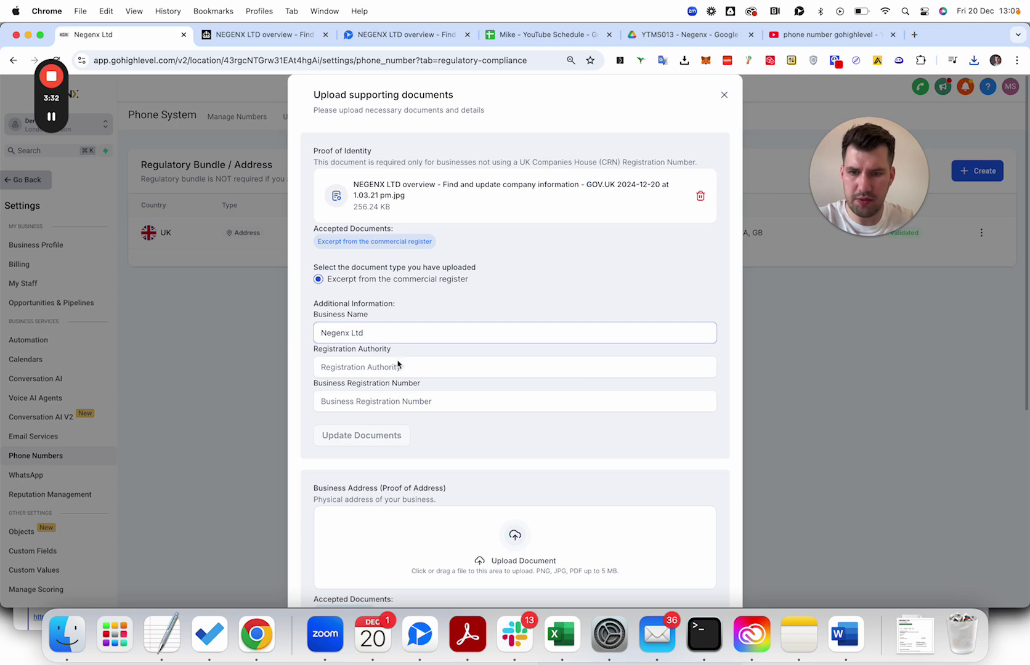
{"action": "left_click", "coordinate": [398, 366]}
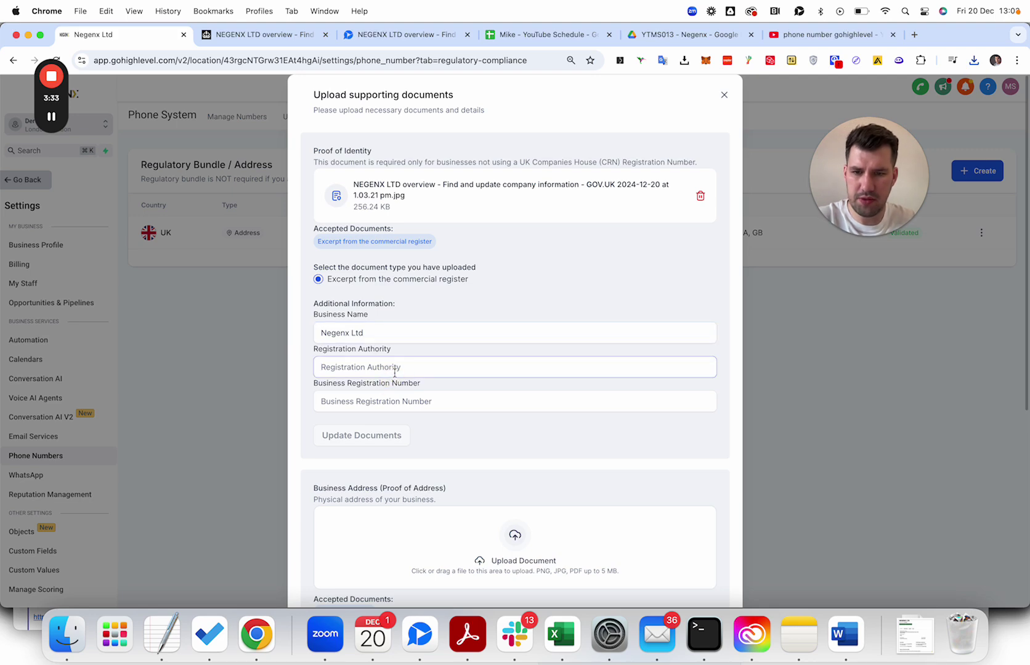
{"action": "scroll", "coordinate": [395, 373], "scroll_direction": "down", "scroll_amount": 1}
{"action": "left_click", "coordinate": [265, 34]}
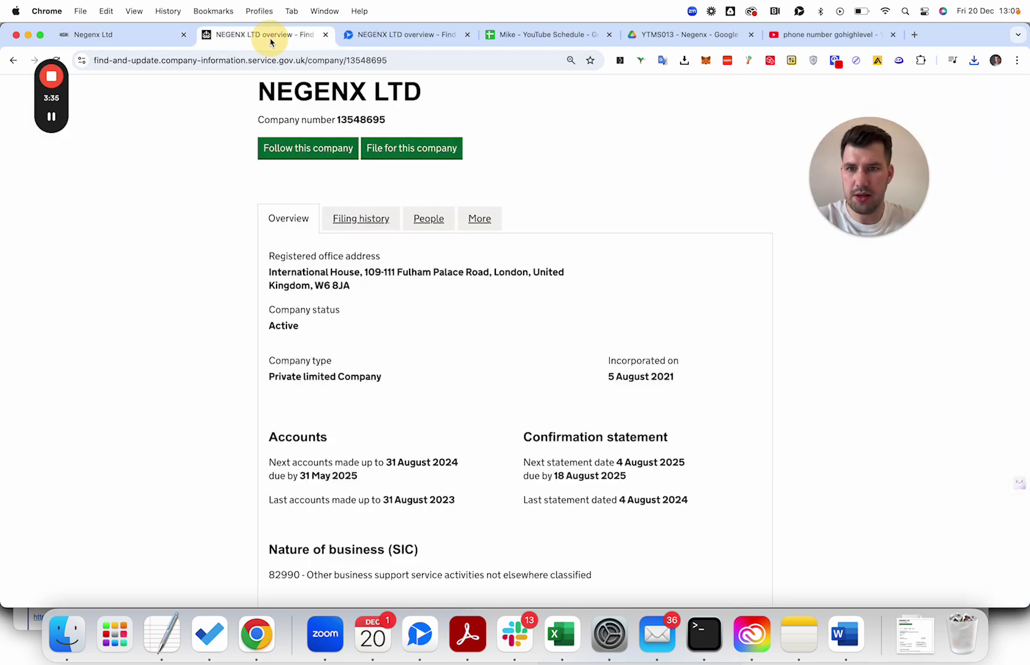
{"action": "double_click", "coordinate": [363, 120]}
{"action": "key", "text": "super+c"}
{"action": "left_click", "coordinate": [92, 35]}
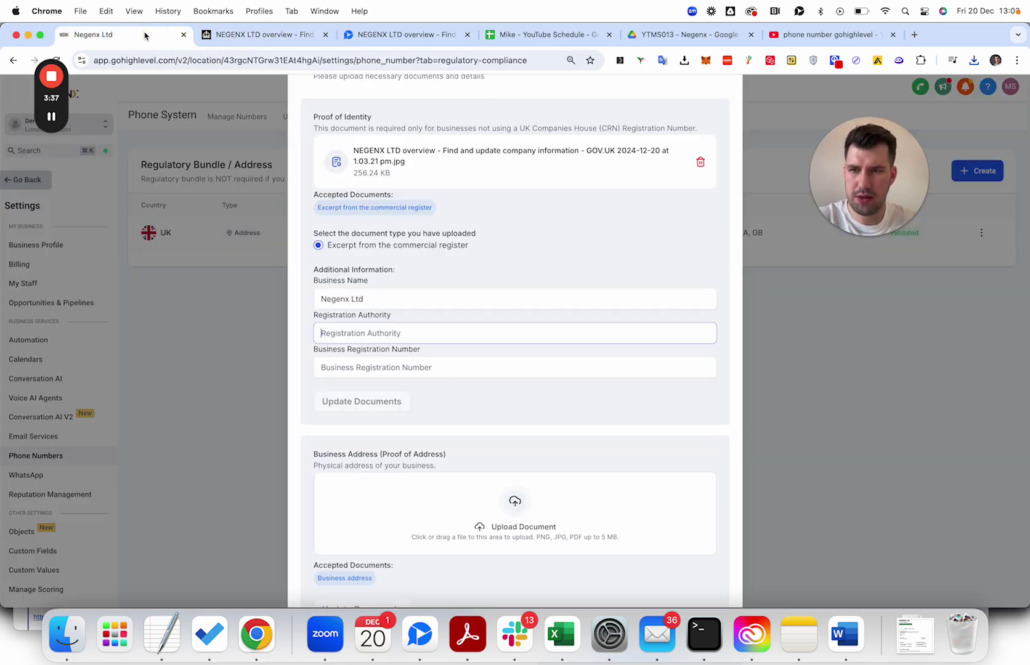
{"action": "type", "text": "United"}
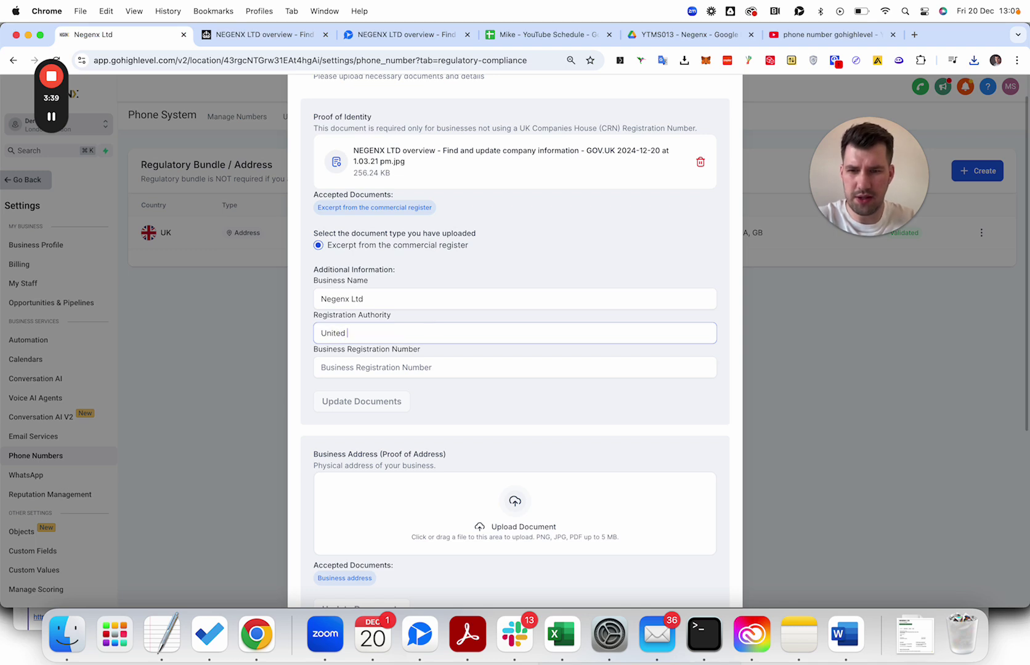
{"action": "left_click", "coordinate": [430, 364]}
{"action": "key", "text": "super+v"}
{"action": "left_click", "coordinate": [397, 403]}
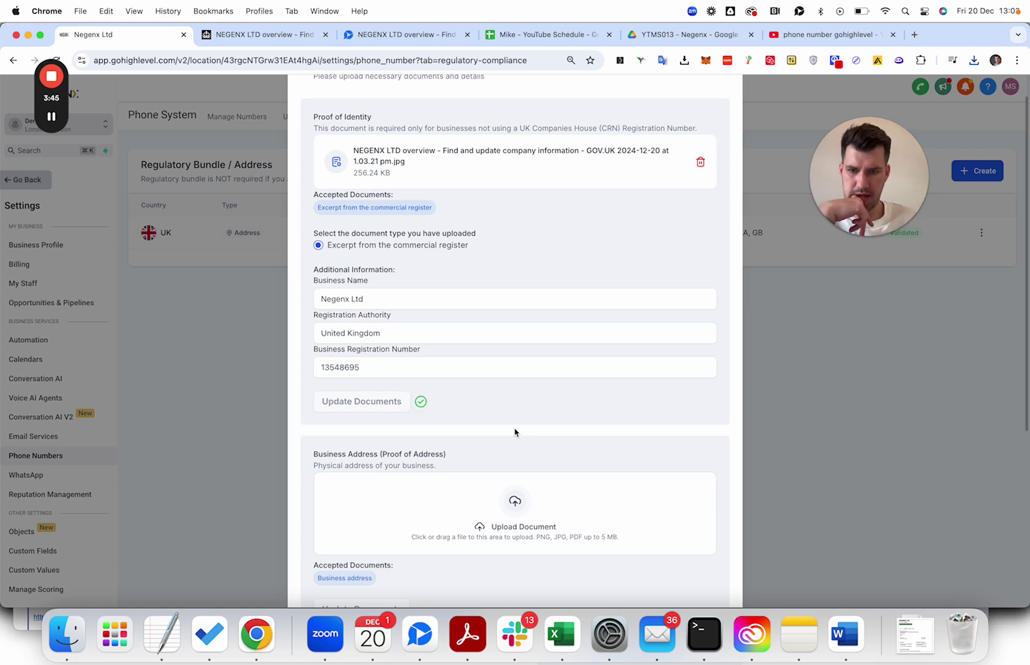
{"action": "scroll", "coordinate": [515, 432], "scroll_direction": "down", "scroll_amount": 5}
Attach the Companies House screenshot as Business Address proof, pick the registered address, and save.
{"action": "left_click", "coordinate": [498, 336]}
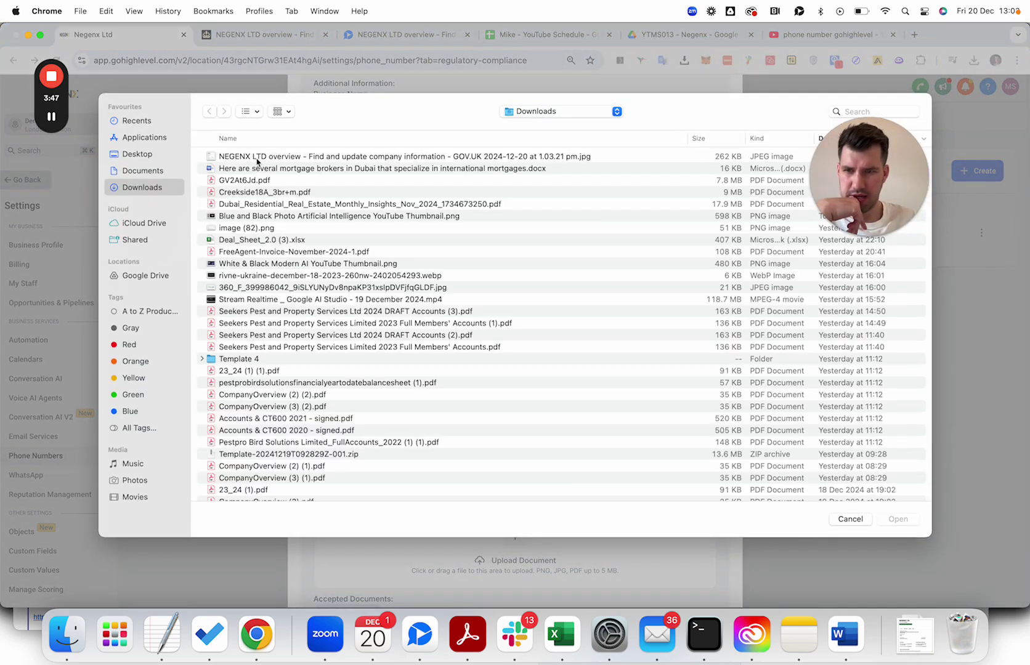
{"action": "double_click", "coordinate": [260, 92]}
{"action": "scroll", "coordinate": [550, 355], "scroll_direction": "down", "scroll_amount": 3}
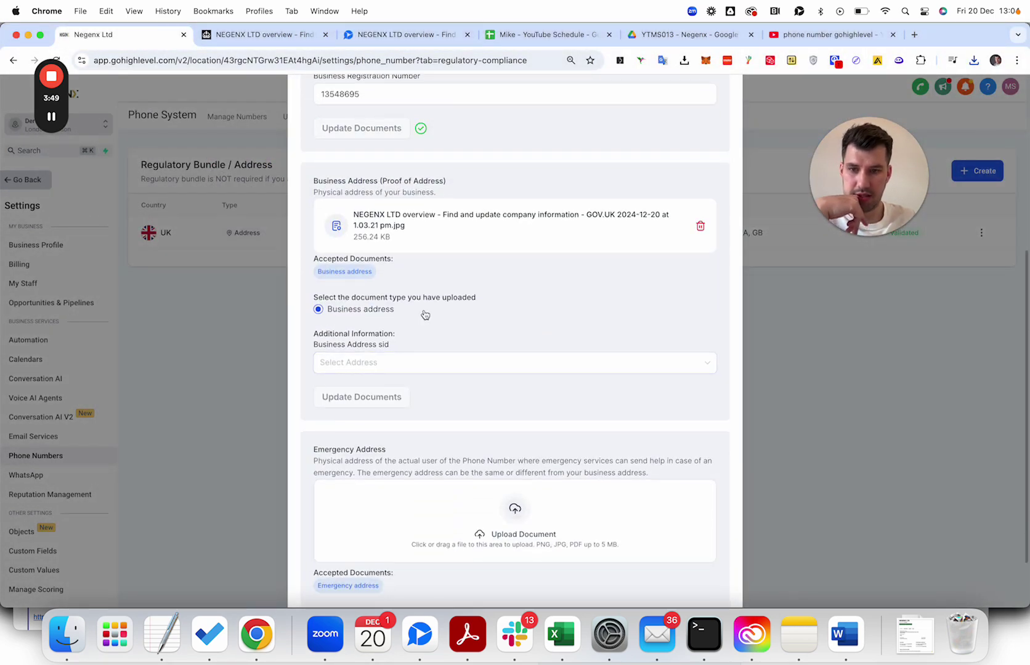
{"action": "left_click", "coordinate": [364, 373]}
{"action": "left_click", "coordinate": [384, 392]}
{"action": "scroll", "coordinate": [453, 418], "scroll_direction": "down", "scroll_amount": 2}
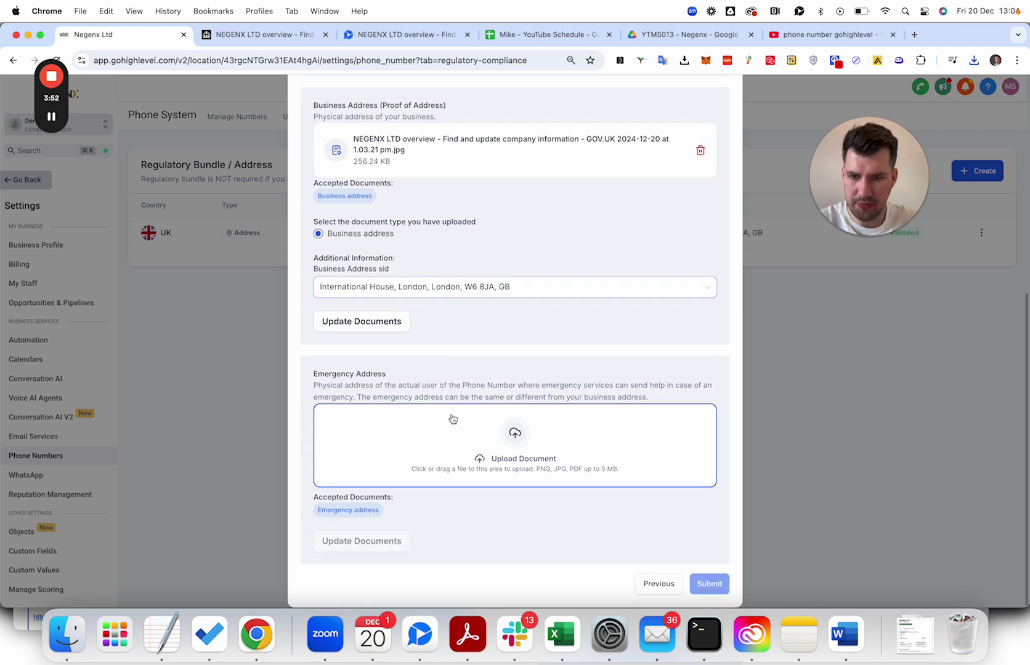
{"action": "left_click", "coordinate": [399, 328]}
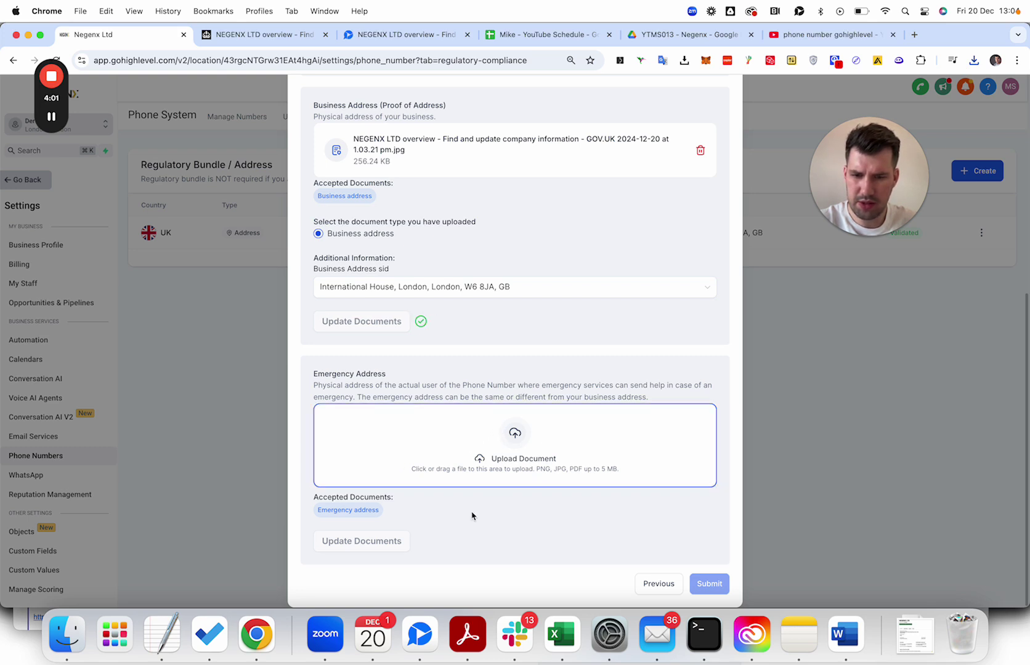
Attach the screenshot as Emergency Address proof with the registered address, save, and submit the bundle.
{"action": "left_click", "coordinate": [512, 445]}
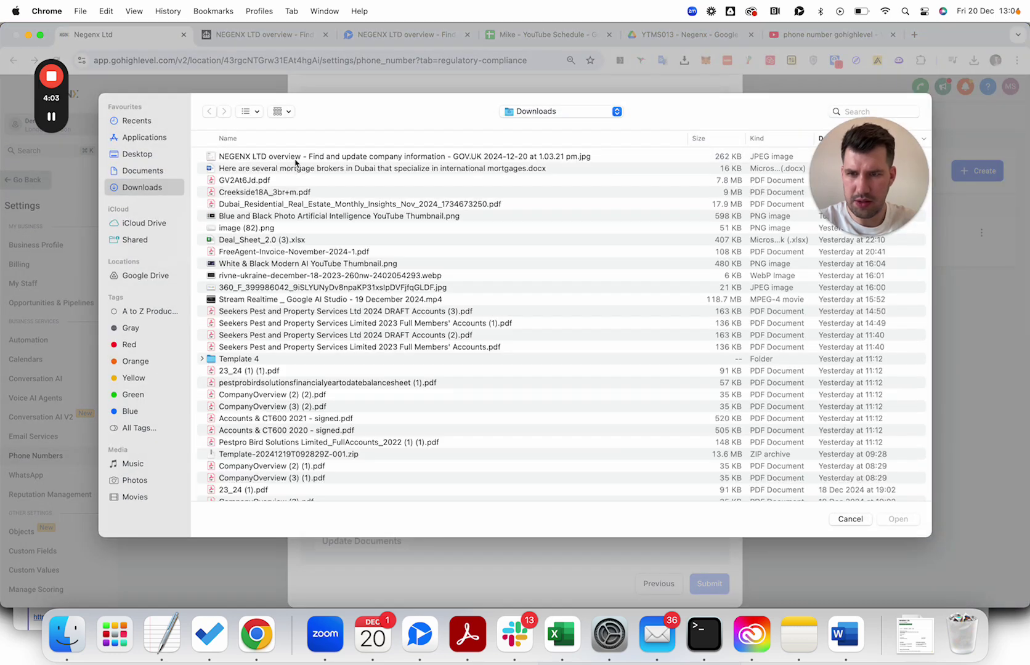
{"action": "double_click", "coordinate": [294, 154]}
{"action": "scroll", "coordinate": [553, 430], "scroll_direction": "down", "scroll_amount": 2}
{"action": "left_click", "coordinate": [382, 512]}
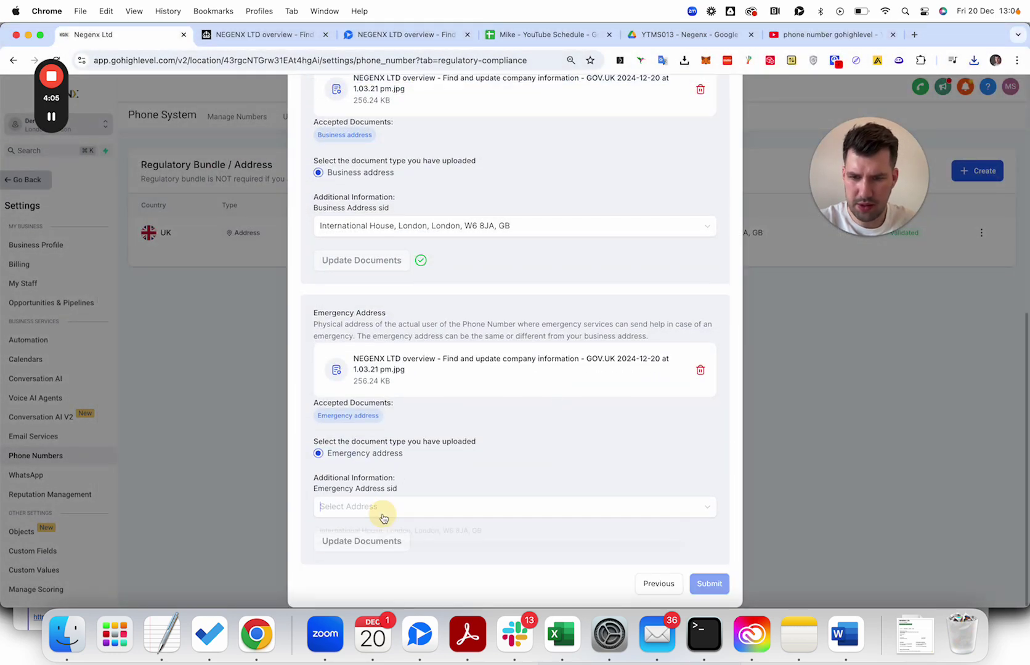
{"action": "left_click", "coordinate": [400, 530]}
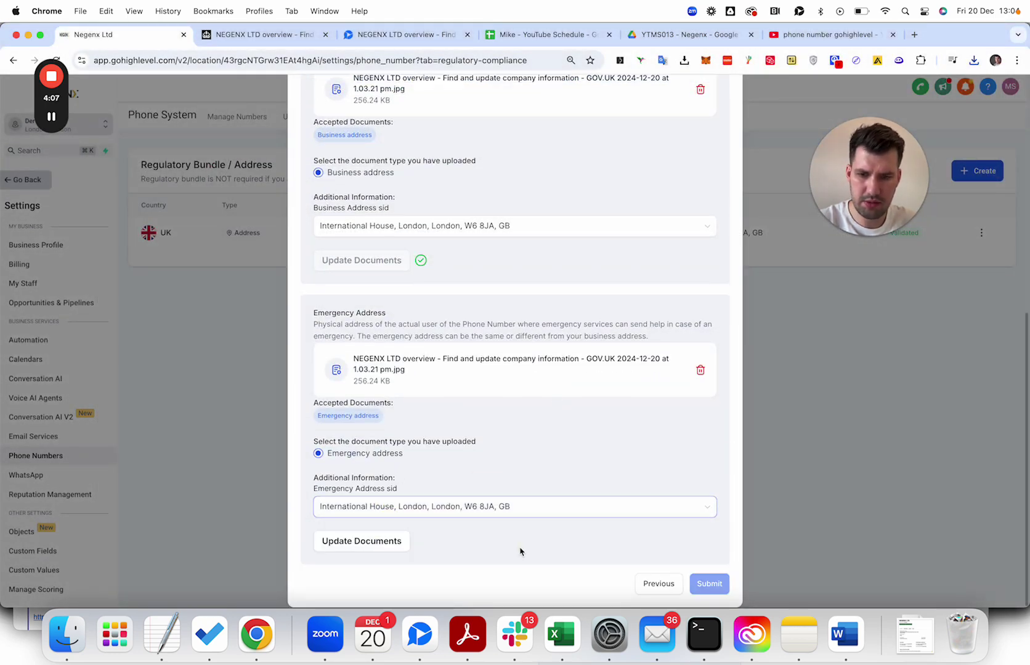
{"action": "left_click", "coordinate": [377, 541]}
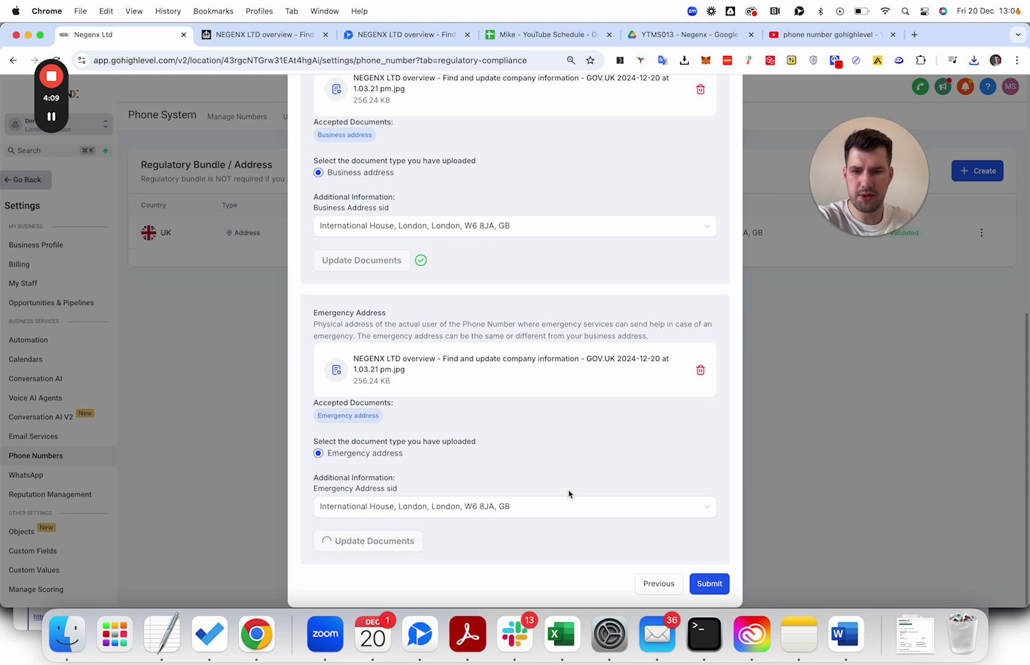
{"action": "left_click", "coordinate": [712, 584]}
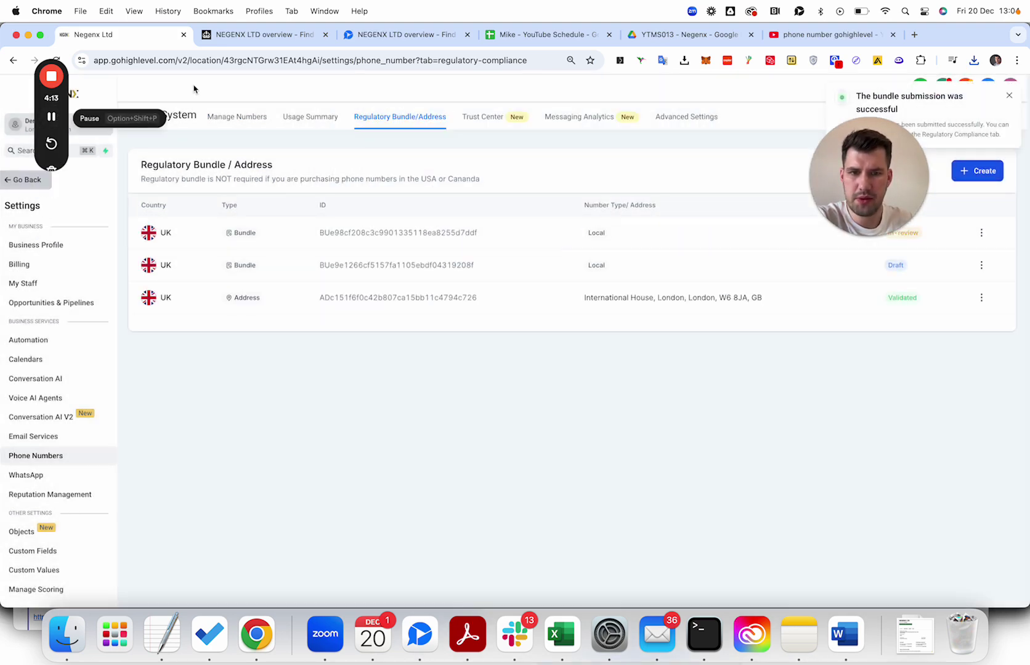
Reload the Phone System settings page in the browser.
{"action": "left_click_drag", "start_coordinate": [846, 156], "coordinate": [784, 354]}
{"action": "left_click", "coordinate": [648, 267]}
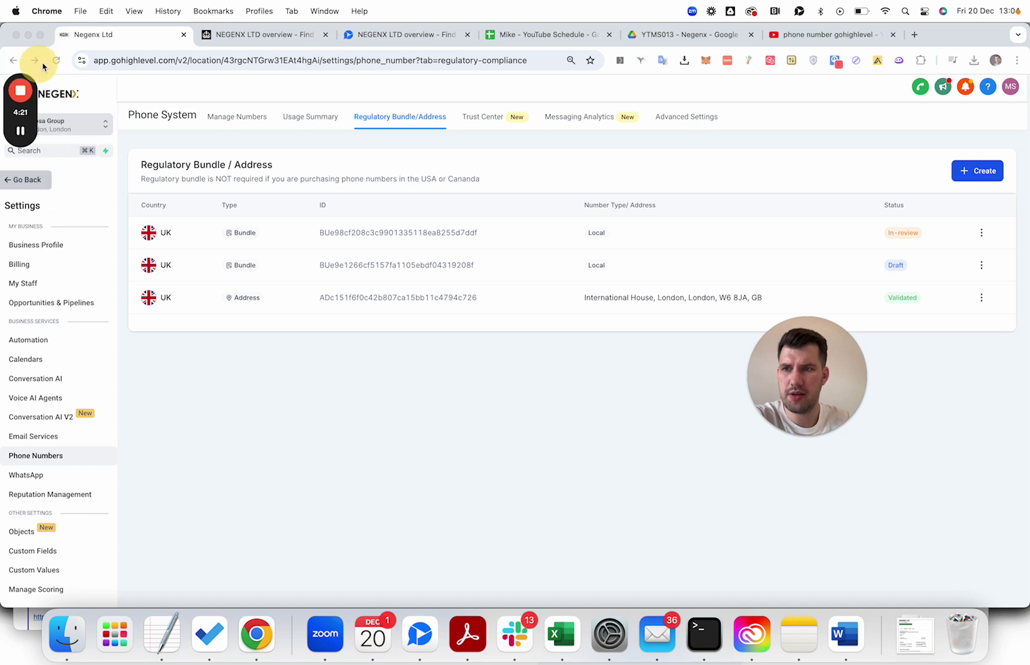
{"action": "left_click", "coordinate": [70, 61]}
{"action": "left_click", "coordinate": [57, 59]}
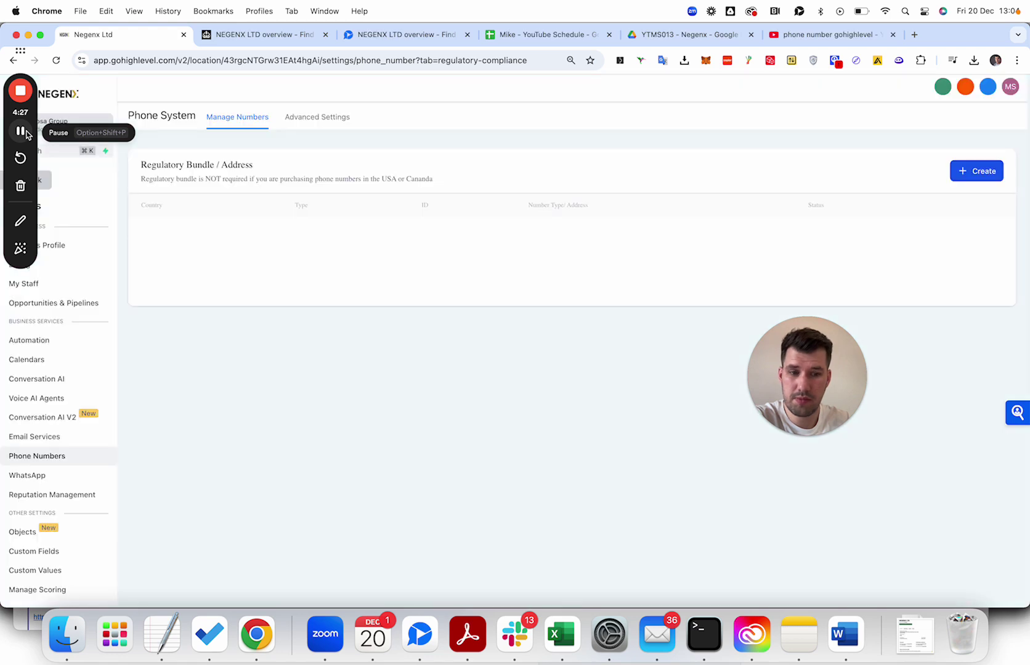
Create a regulatory bundle for UK with Mobile number type and continue to the end-user form.
{"action": "left_click", "coordinate": [978, 169]}
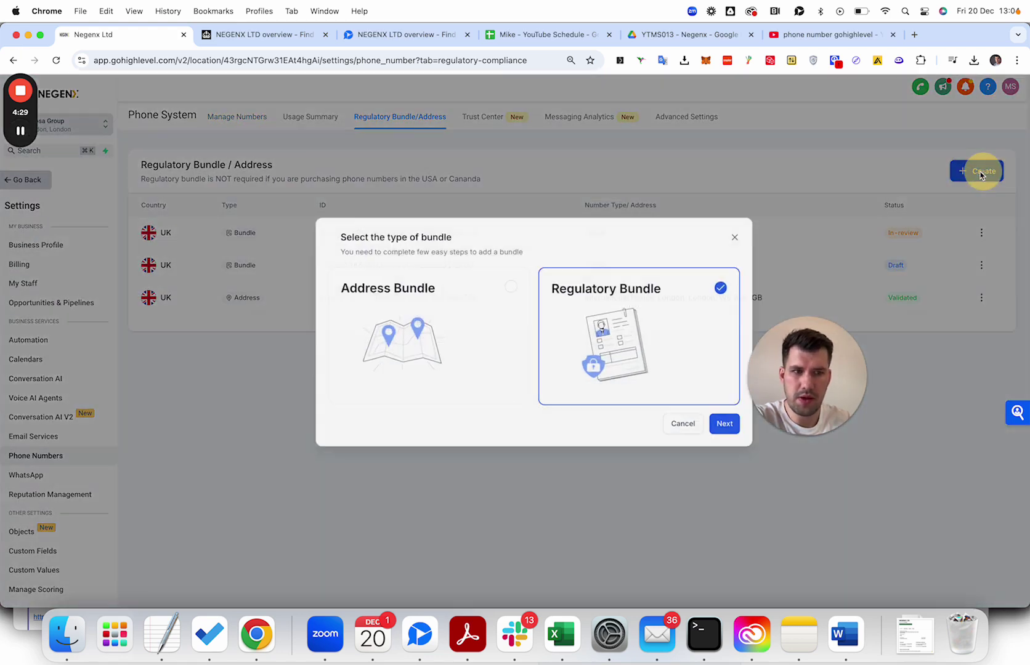
{"action": "left_click", "coordinate": [717, 436]}
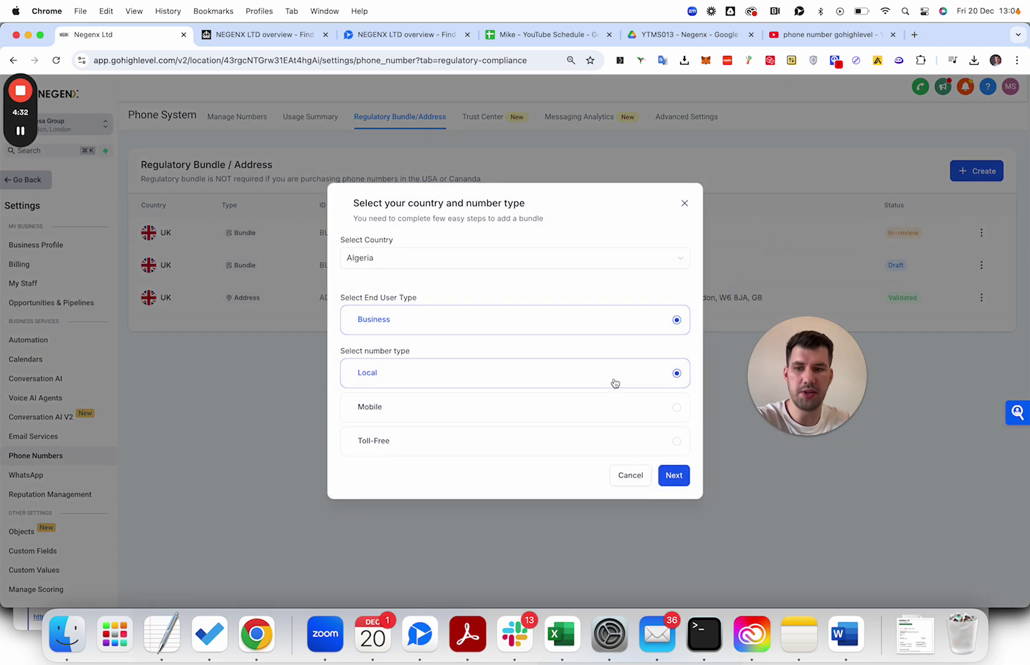
{"action": "left_click", "coordinate": [444, 263]}
{"action": "type", "text": "un"}
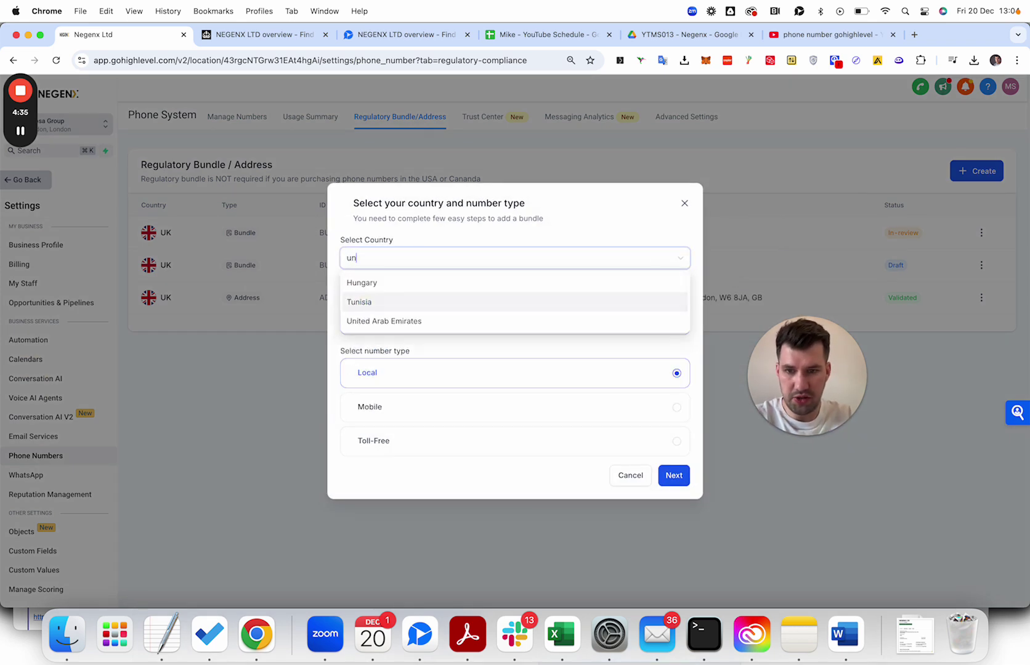
{"action": "key", "text": "BackSpace"}
{"action": "type", "text": "k"}
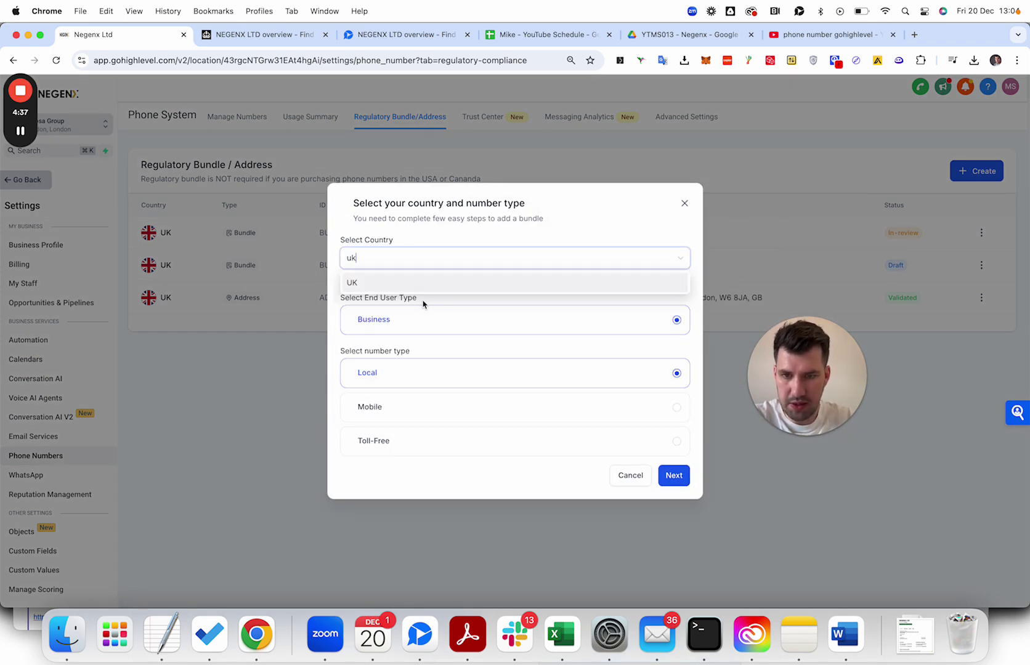
{"action": "left_click", "coordinate": [425, 281]}
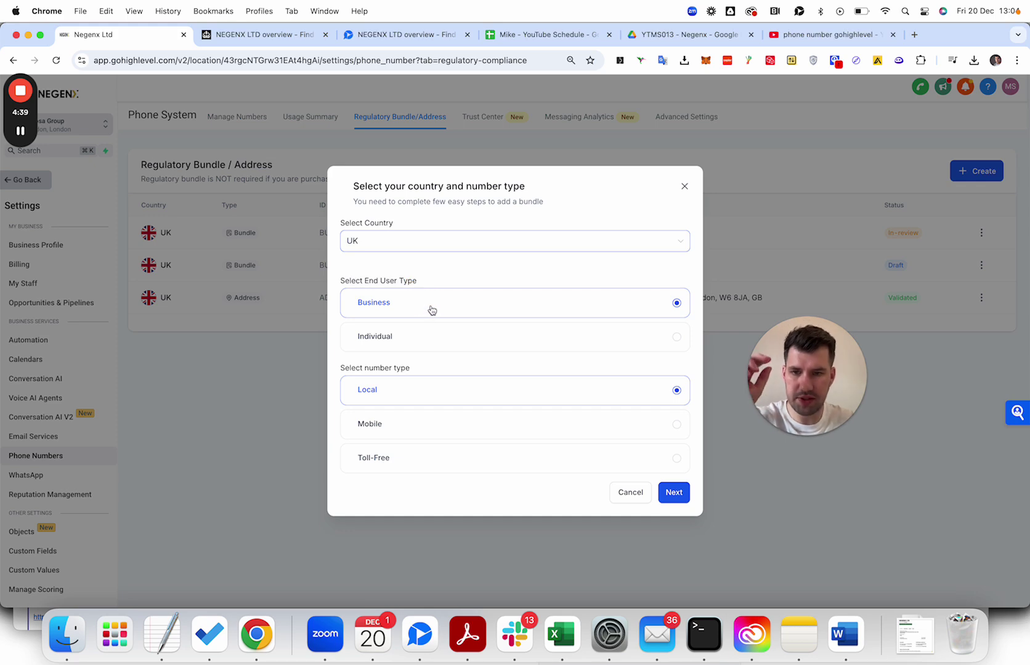
{"action": "left_click", "coordinate": [440, 428]}
{"action": "left_click", "coordinate": [674, 493]}
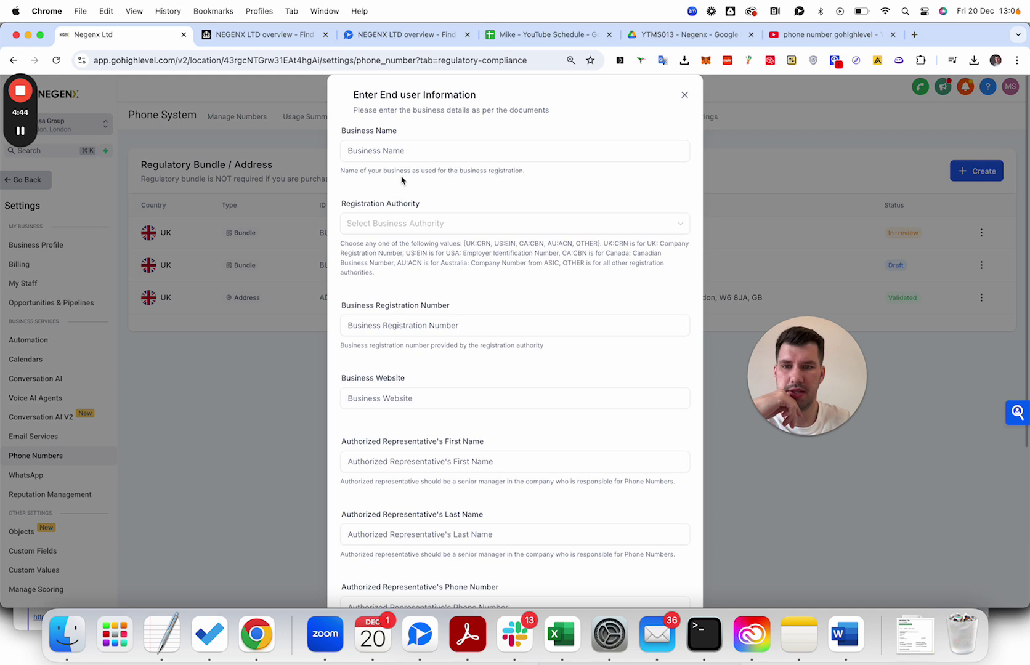
{"action": "left_click", "coordinate": [402, 151]}
Enter business name Negenx Ltd, choose UK CRN authority and paste registration number 13548695.
{"action": "type", "text": "Negenx Ltd"}
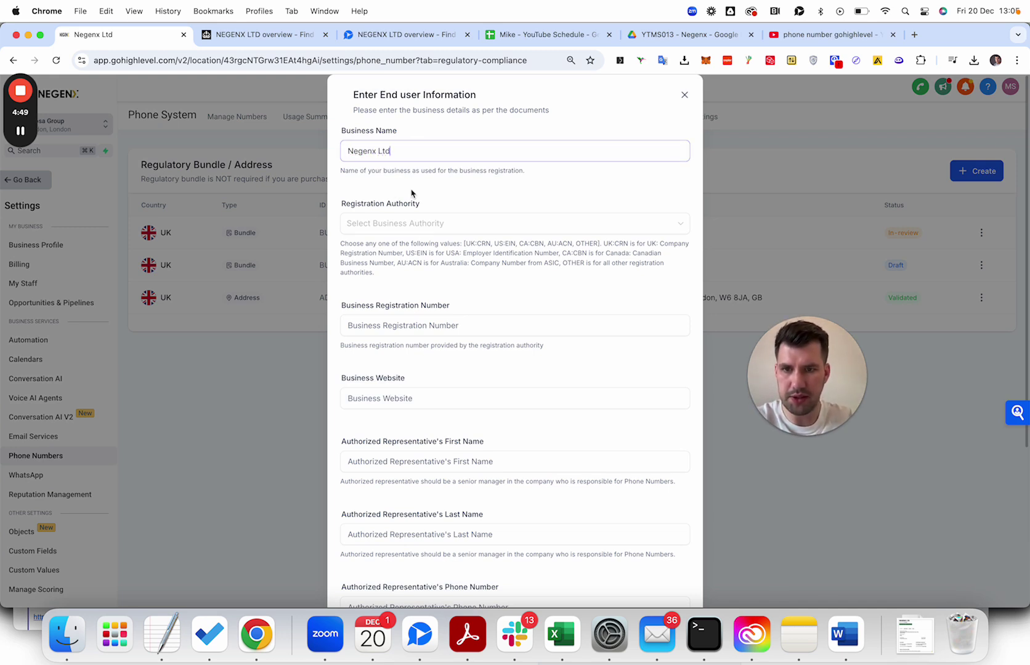
{"action": "left_click", "coordinate": [415, 223]}
{"action": "left_click", "coordinate": [419, 246]}
{"action": "left_click", "coordinate": [410, 333]}
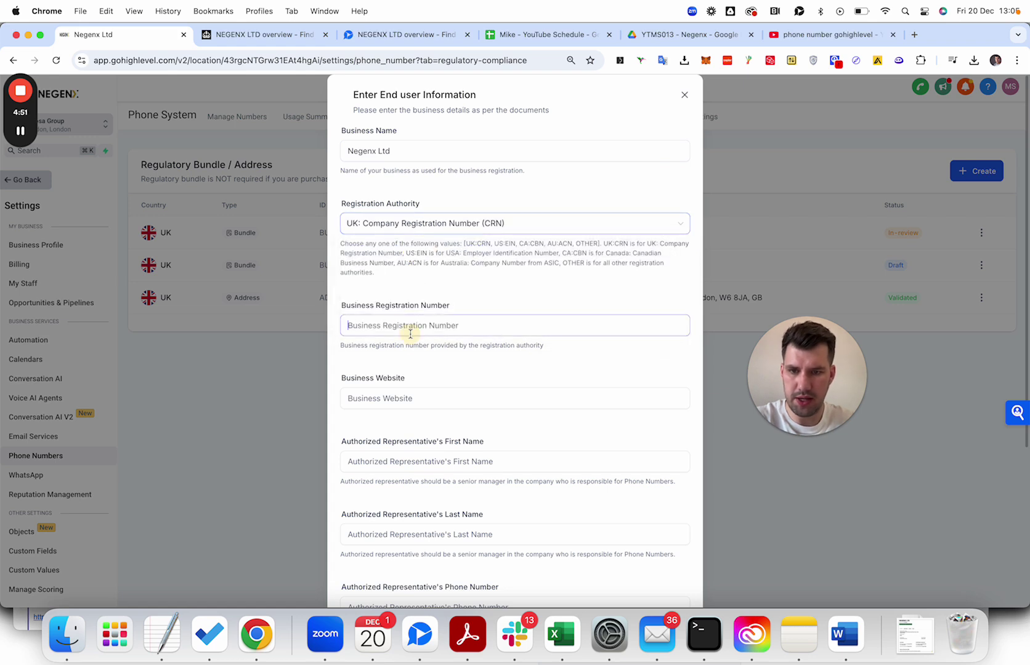
{"action": "type", "text": "13548695"}
{"action": "scroll", "coordinate": [405, 225], "scroll_direction": "down", "scroll_amount": 5}
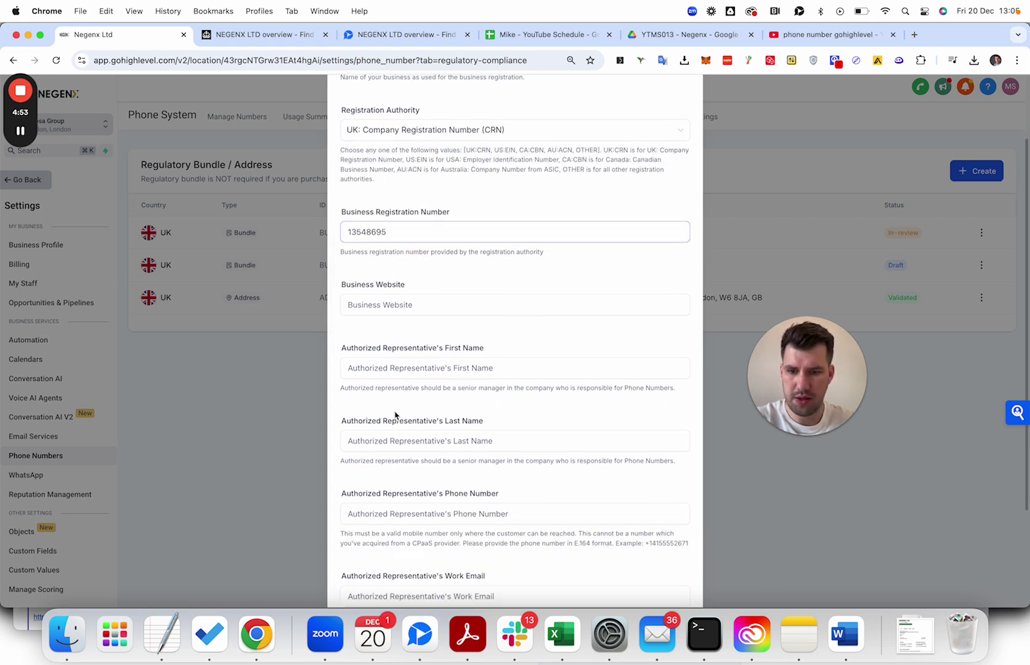
{"action": "left_click", "coordinate": [405, 237]}
{"action": "type", "text": "www.negenx."}
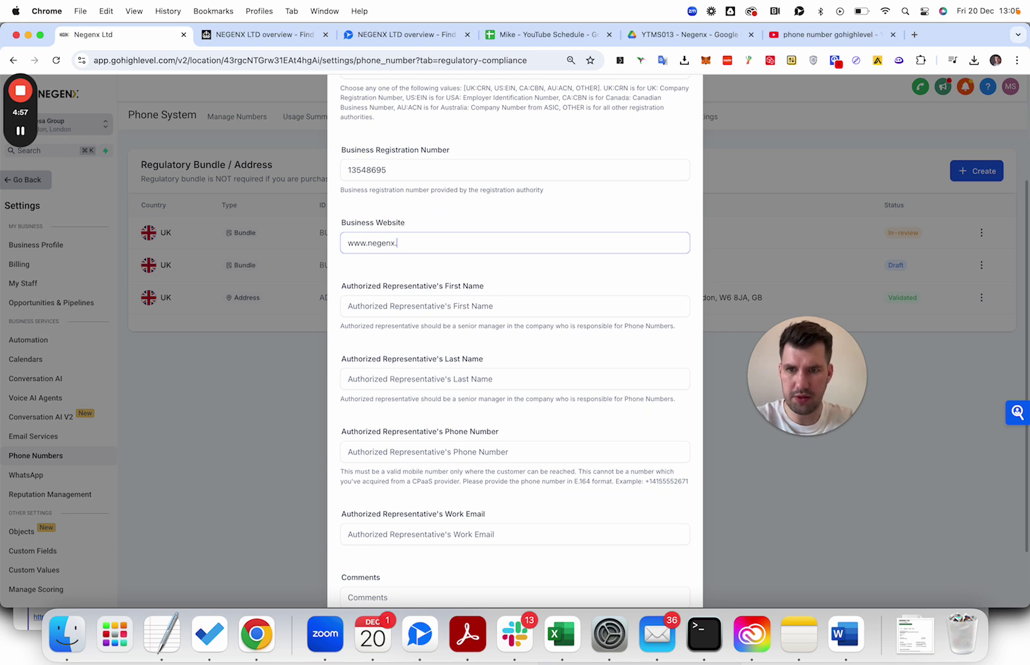
{"action": "left_click", "coordinate": [425, 304]}
{"action": "type", "text": "Michael"}
{"action": "key", "text": "Tab"}
{"action": "type", "text": "St"}
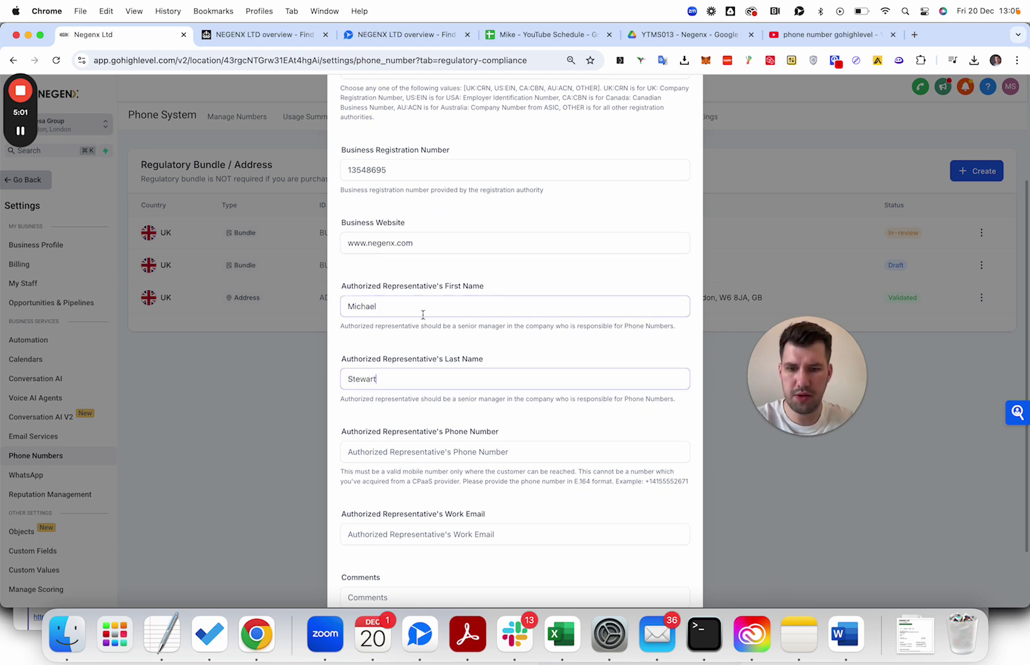
{"action": "scroll", "coordinate": [423, 315], "scroll_direction": "down", "scroll_amount": 3}
{"action": "left_click", "coordinate": [390, 520]}
{"action": "type", "text": "NA"}
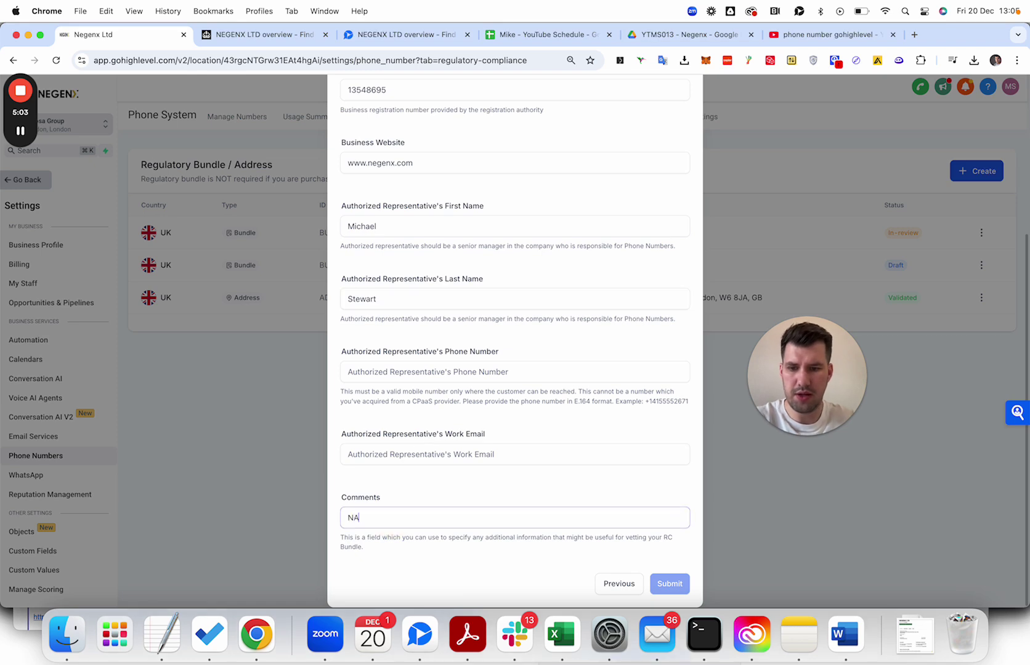
{"action": "left_click", "coordinate": [21, 130]}
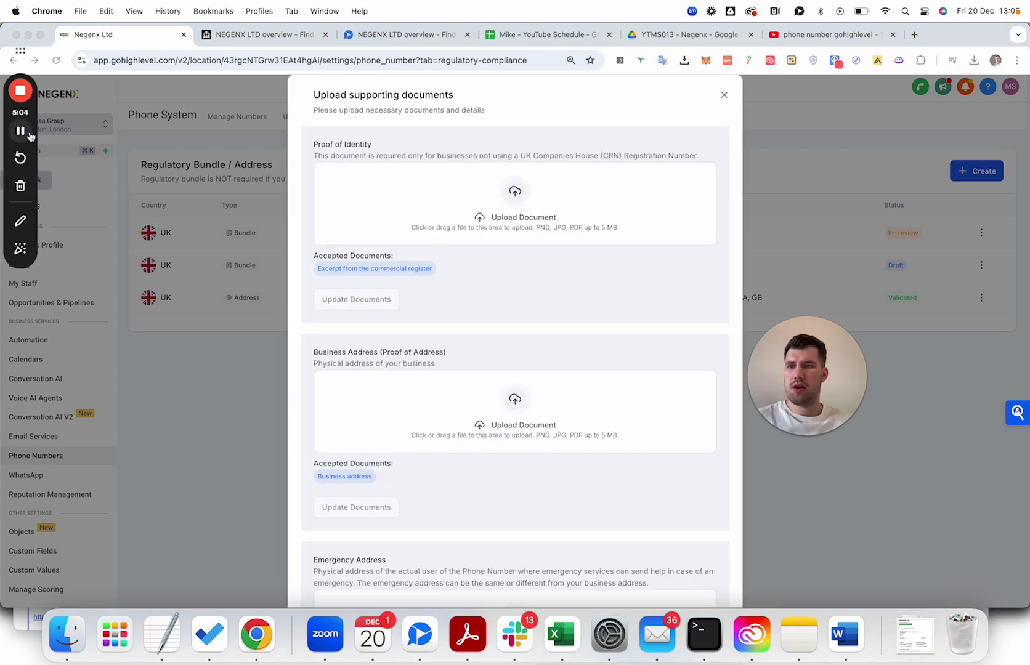
Attach the NEGENX LTD GOV.UK company overview image as proof and submit the Mobile bundle.
{"action": "left_click", "coordinate": [507, 213]}
{"action": "double_click", "coordinate": [301, 159]}
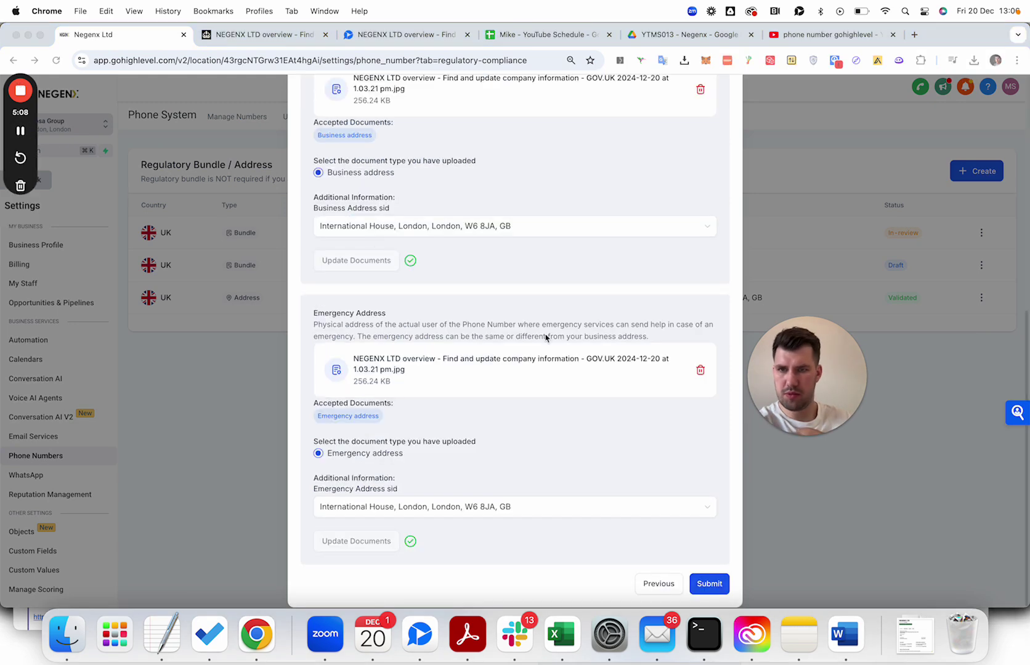
{"action": "left_click", "coordinate": [713, 580]}
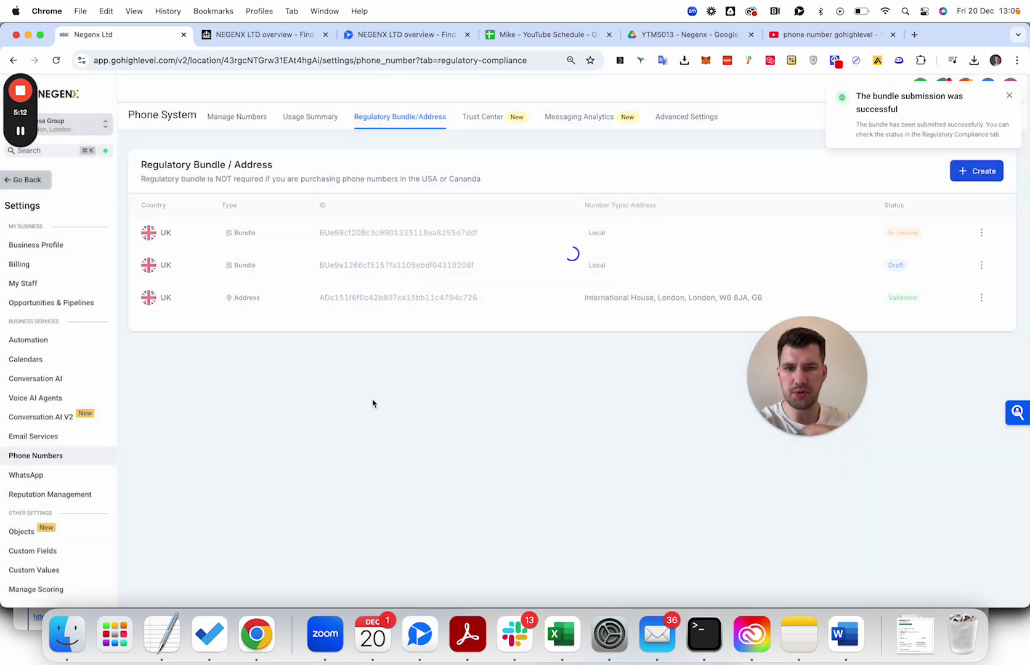
Start another regulatory bundle with country UK and Toll-Free as the number type.
{"action": "left_click", "coordinate": [961, 174]}
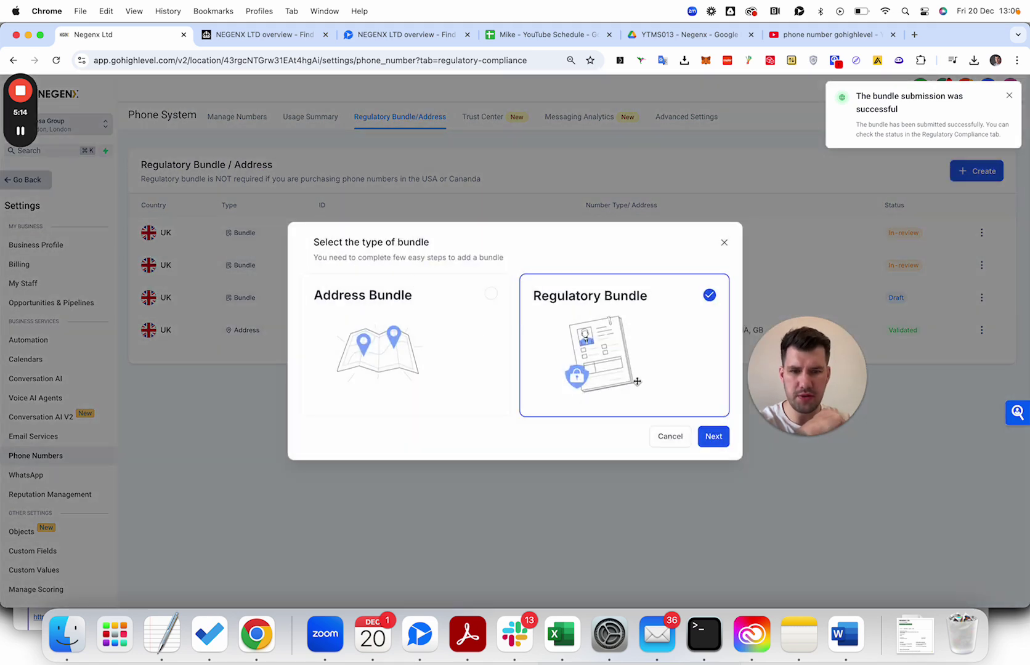
{"action": "left_click", "coordinate": [705, 436]}
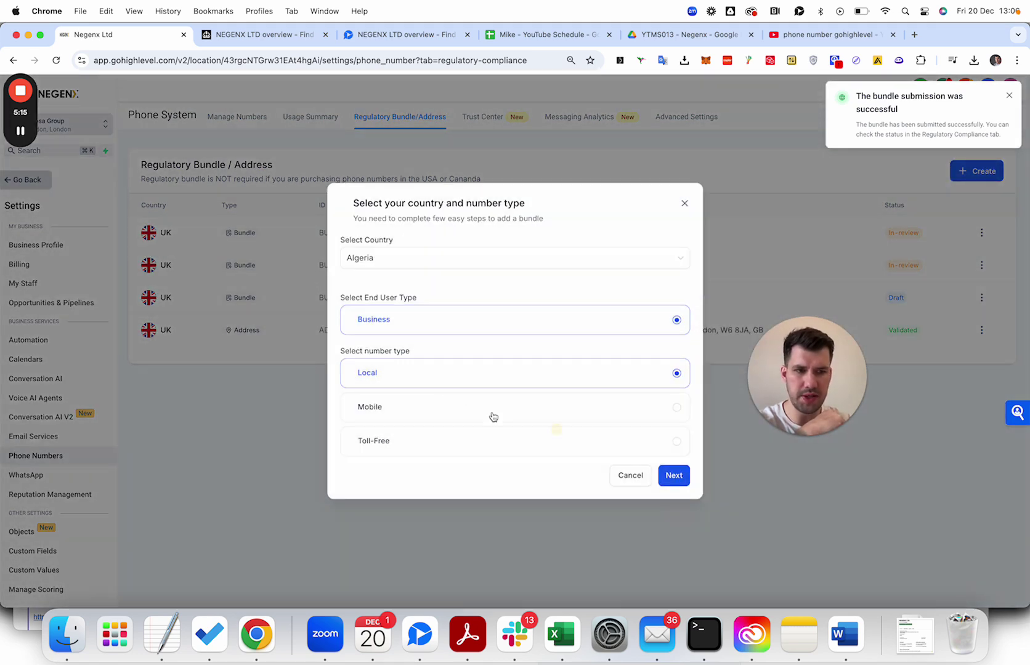
{"action": "left_click", "coordinate": [419, 260]}
{"action": "scroll", "coordinate": [425, 380], "scroll_direction": "down", "scroll_amount": 15}
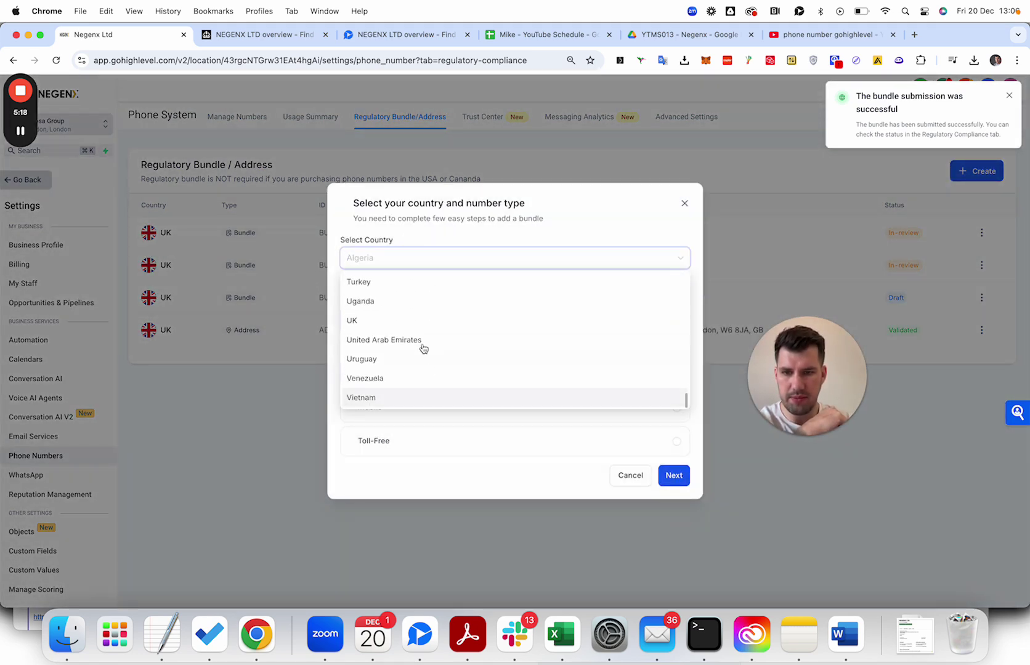
{"action": "left_click", "coordinate": [422, 321]}
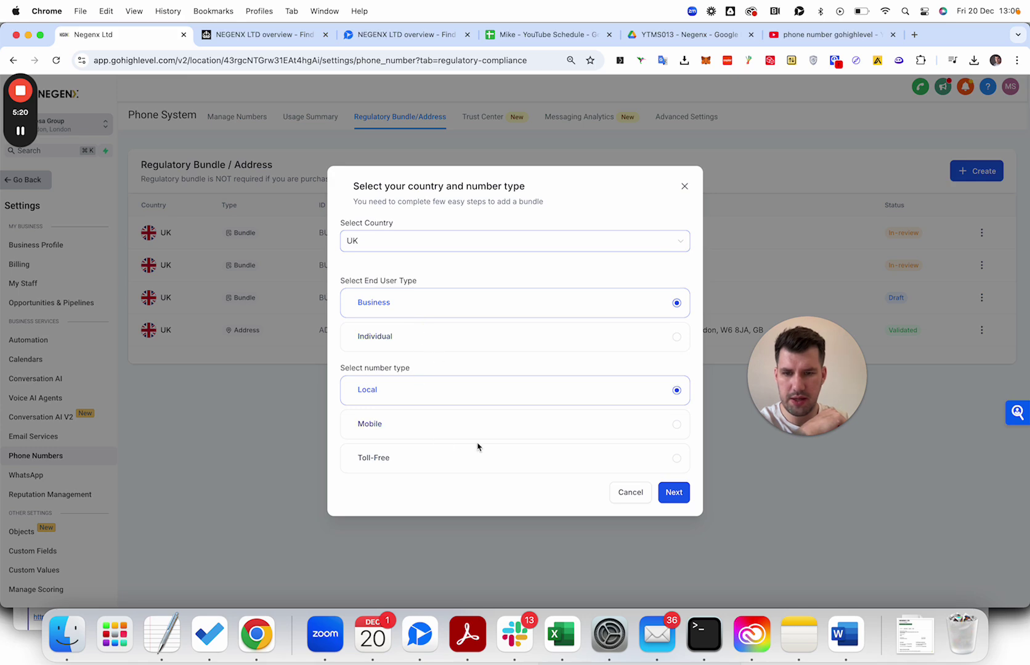
{"action": "left_click", "coordinate": [481, 463]}
On the Toll-Free end-user form, enter Negenx Ltd, pick UK CRN and paste 13548695.
{"action": "left_click", "coordinate": [653, 493]}
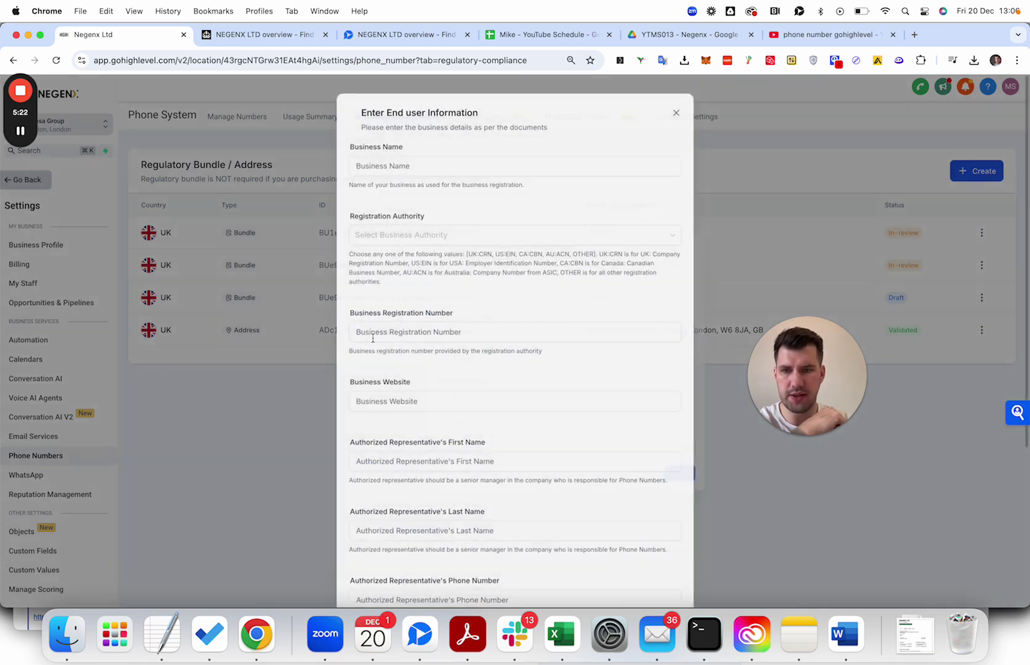
{"action": "left_click", "coordinate": [394, 147]}
{"action": "type", "text": "Negenx Ltd"}
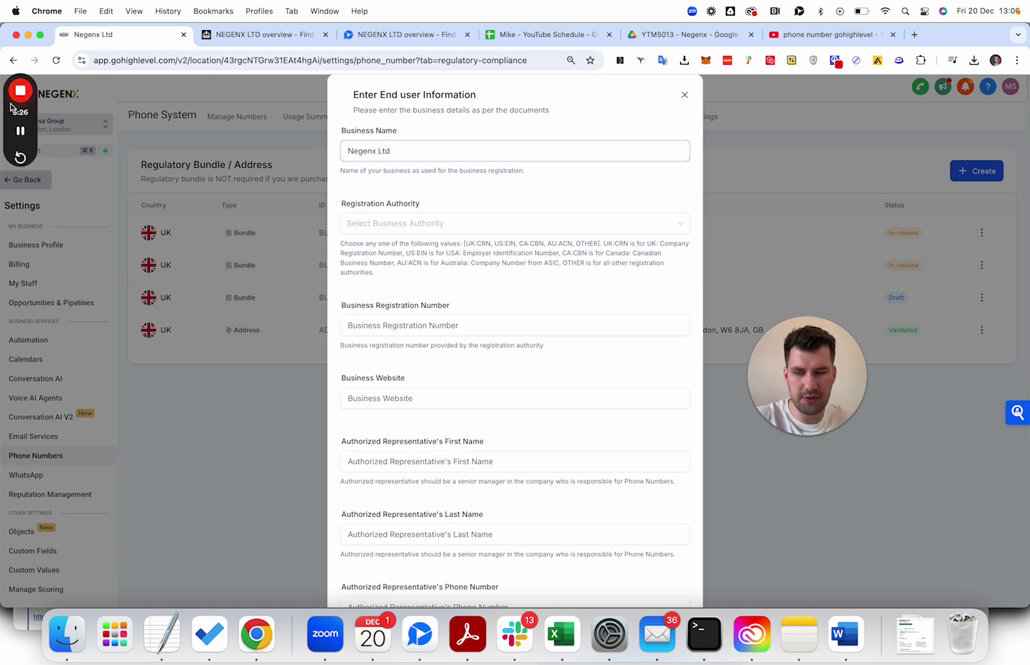
{"action": "mouse_move", "coordinate": [25, 141]}
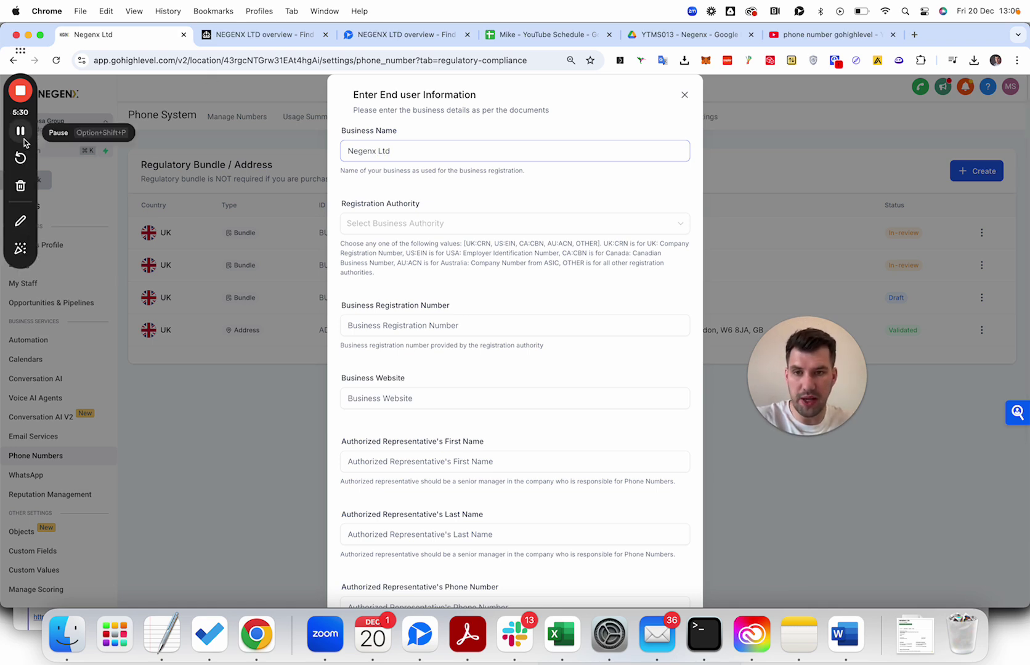
{"action": "left_click", "coordinate": [369, 232]}
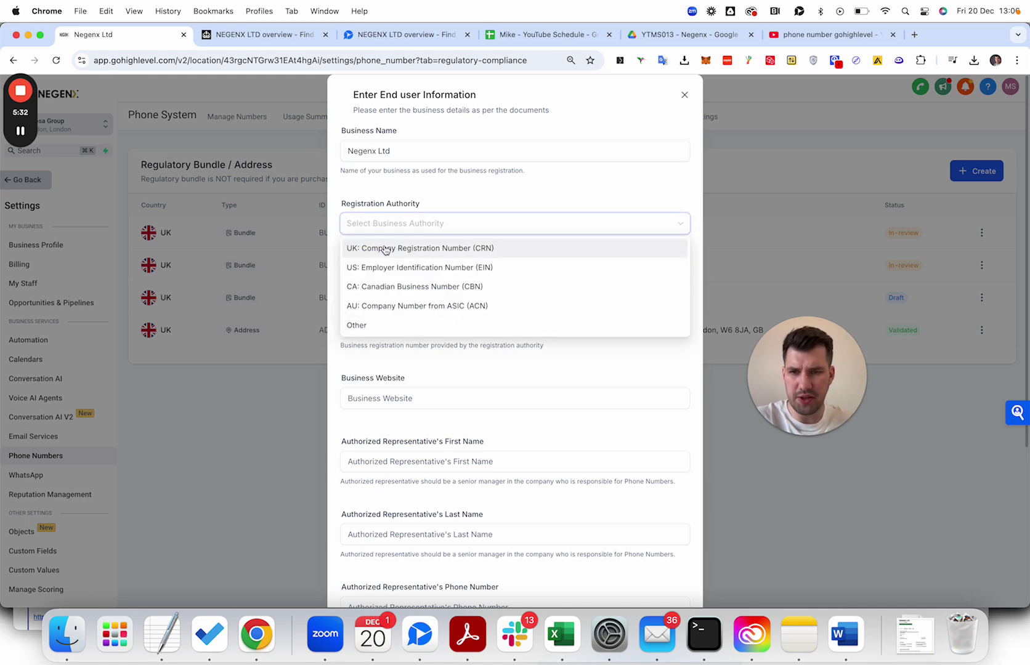
{"action": "left_click", "coordinate": [384, 248]}
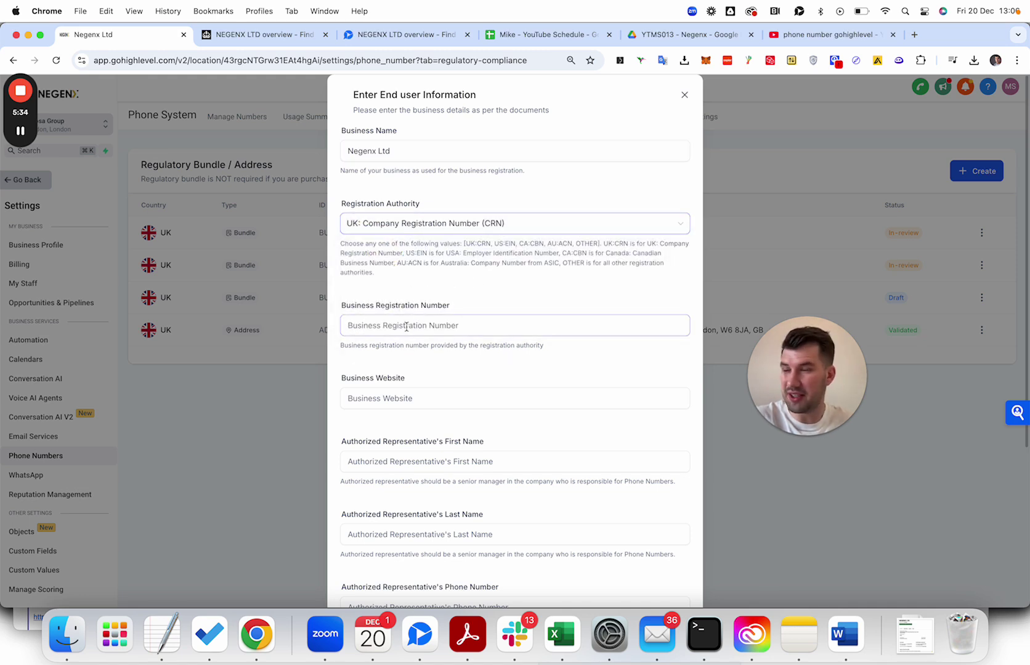
{"action": "left_click", "coordinate": [407, 327]}
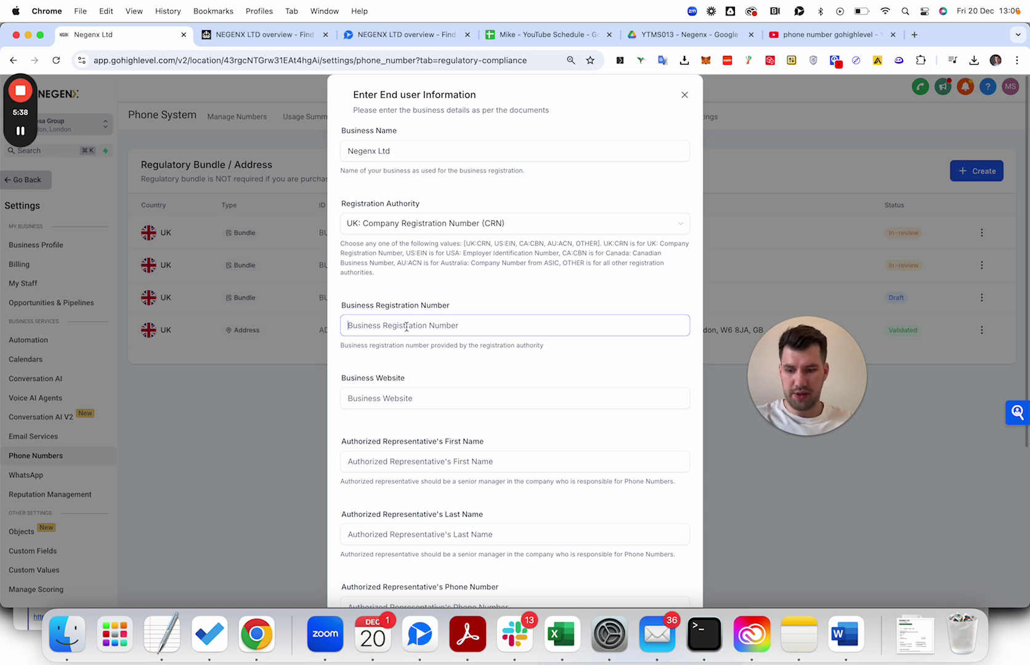
{"action": "type", "text": "13548695"}
{"action": "scroll", "coordinate": [405, 314], "scroll_direction": "down", "scroll_amount": 3}
{"action": "left_click", "coordinate": [405, 297]}
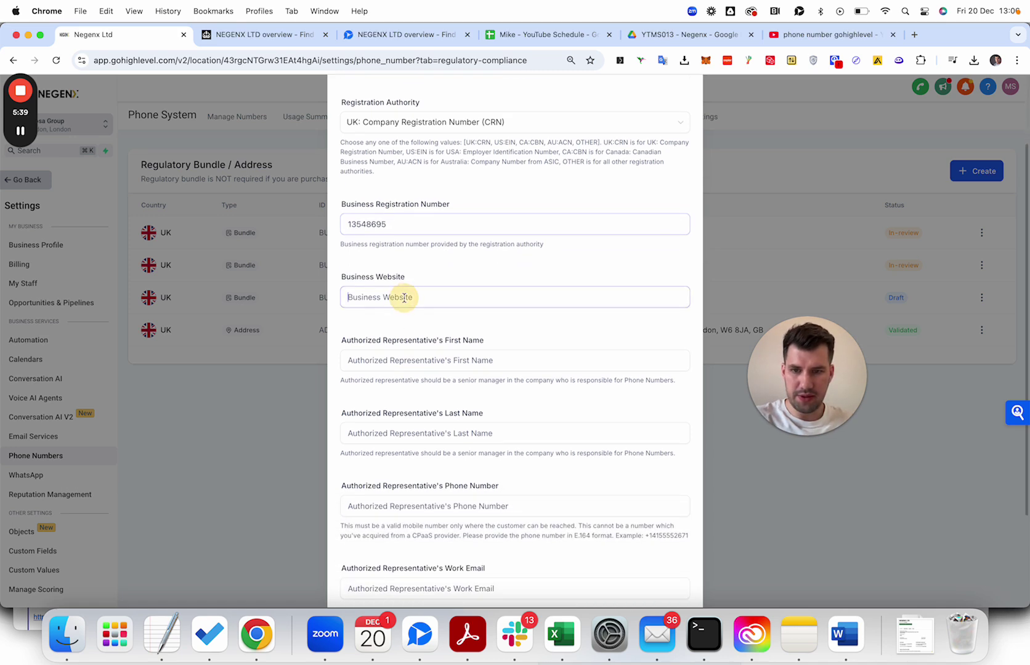
{"action": "type", "text": "www.negenx.com"}
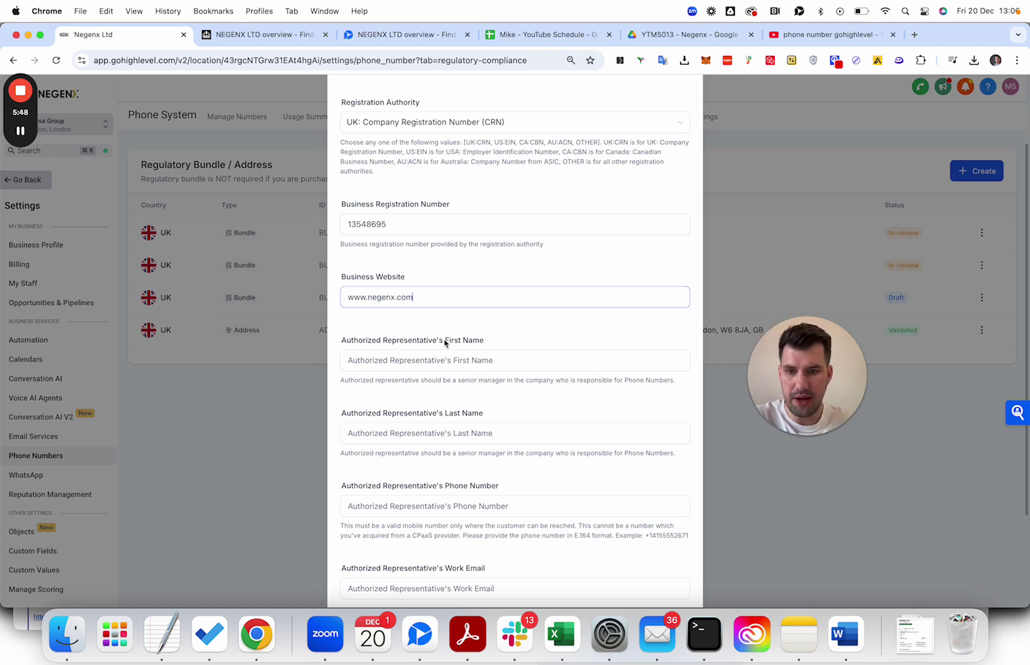
{"action": "scroll", "coordinate": [445, 343], "scroll_direction": "down", "scroll_amount": 3}
{"action": "mouse_move", "coordinate": [34, 135]}
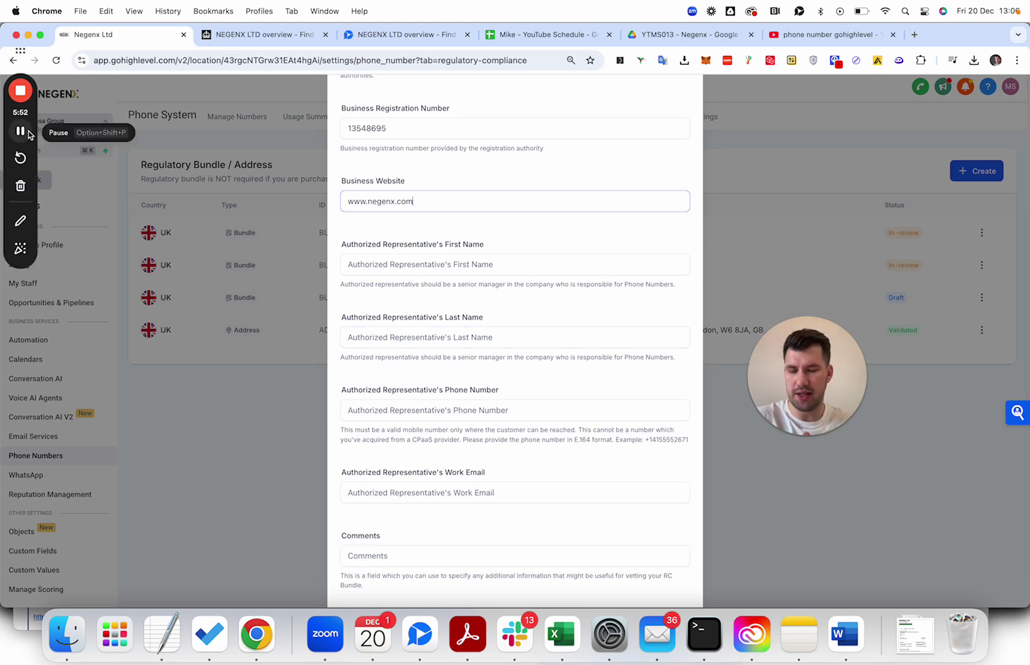
{"action": "left_click", "coordinate": [21, 132]}
{"action": "left_click", "coordinate": [20, 131]}
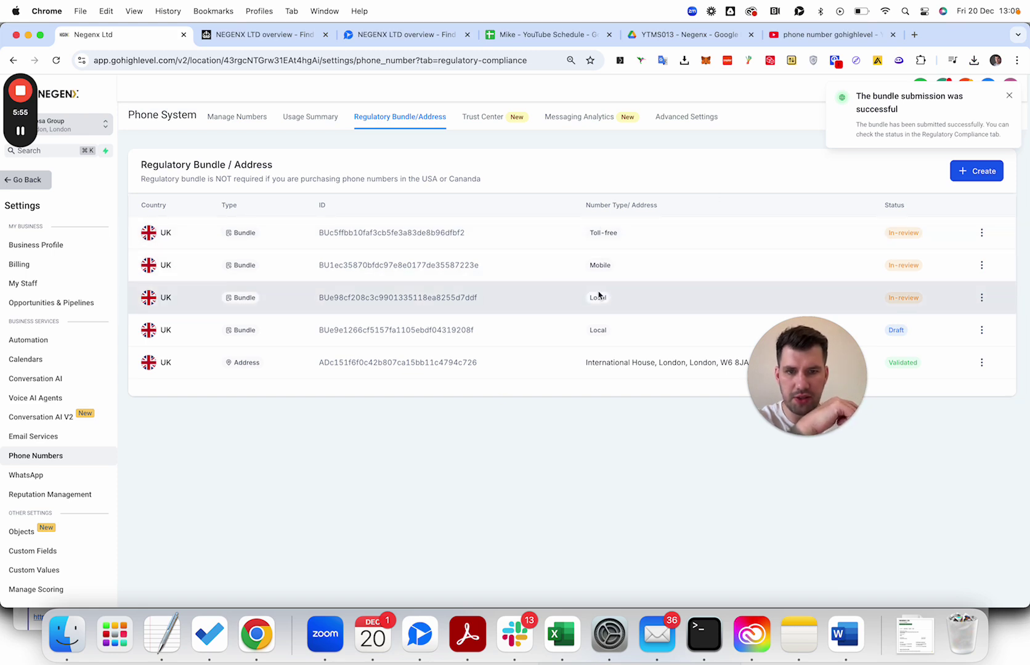
Reload the regulatory bundle list and open the draft Local bundle's options menu.
{"action": "left_click", "coordinate": [65, 58]}
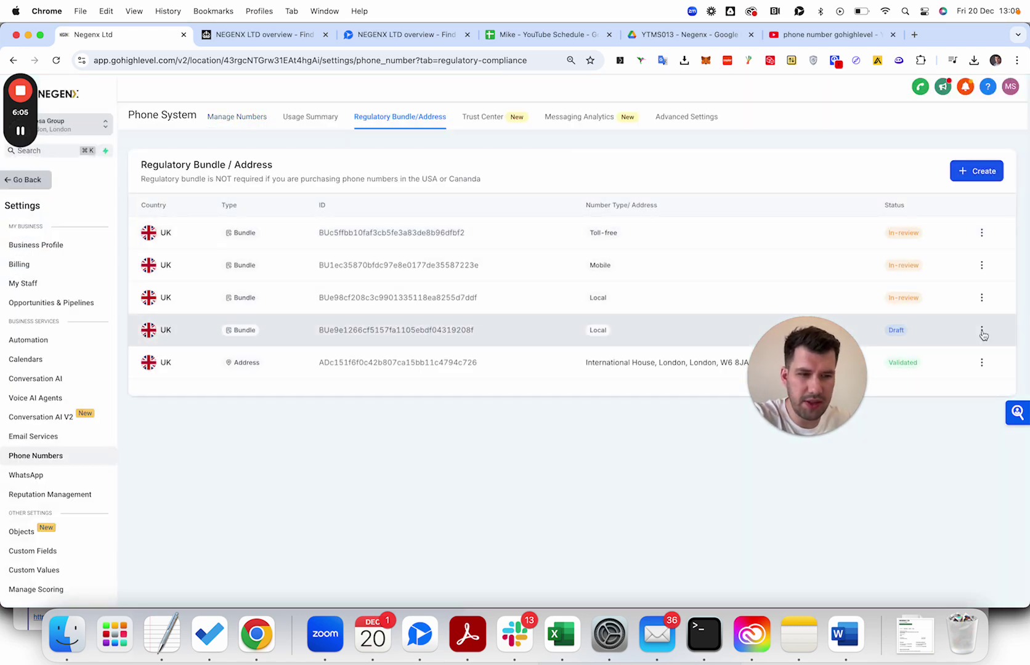
{"action": "left_click", "coordinate": [982, 331]}
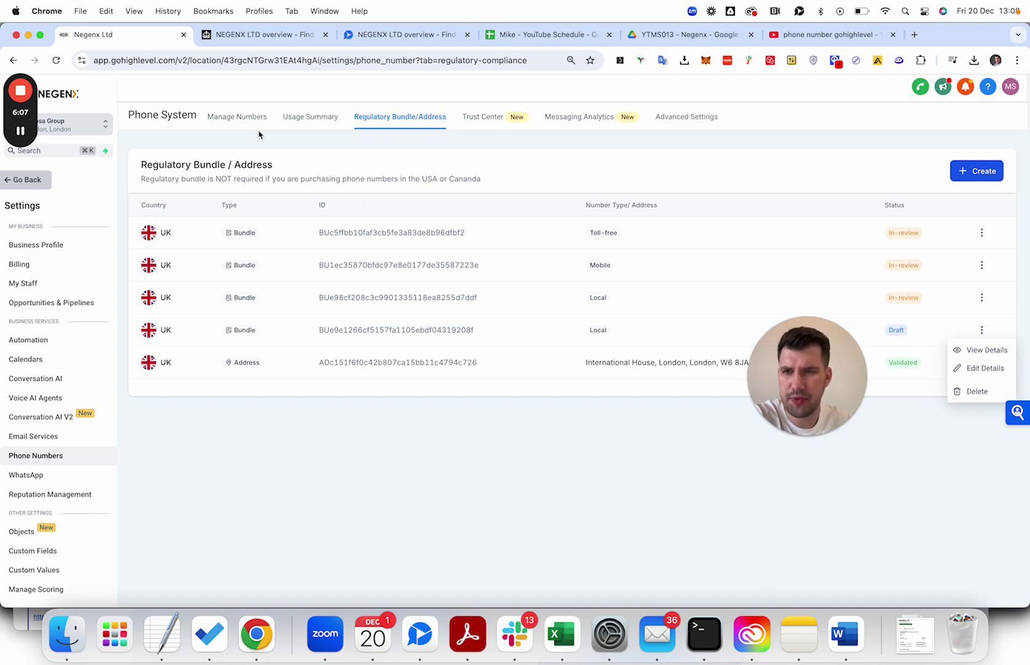
From Manage Numbers, start buying a new phone number with country set to UK.
{"action": "left_click", "coordinate": [295, 119]}
{"action": "left_click", "coordinate": [232, 125]}
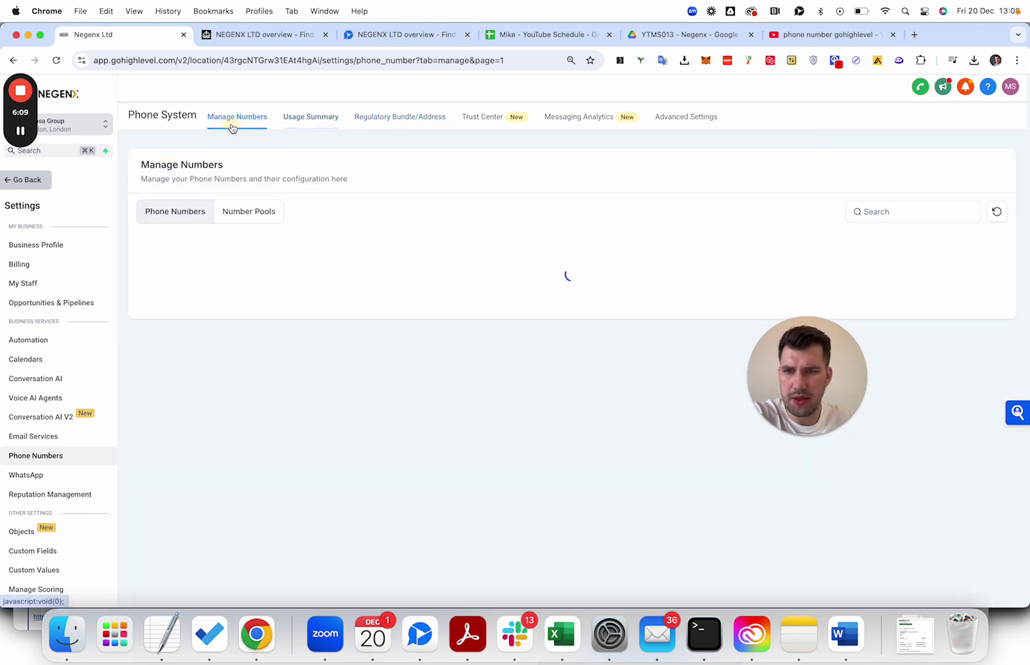
{"action": "left_click", "coordinate": [928, 172]}
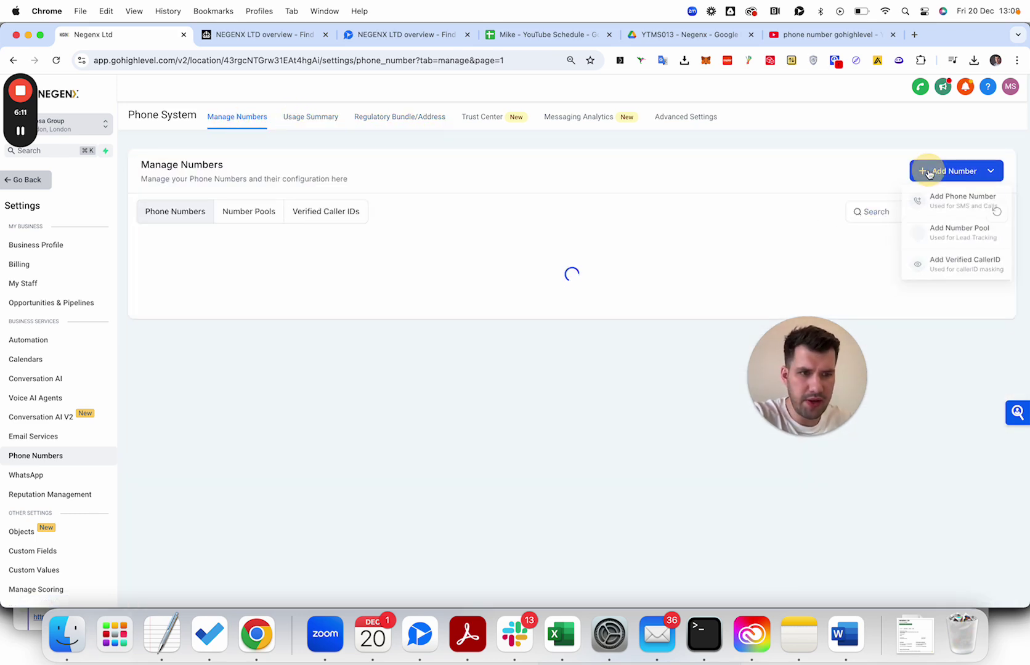
{"action": "left_click", "coordinate": [943, 198]}
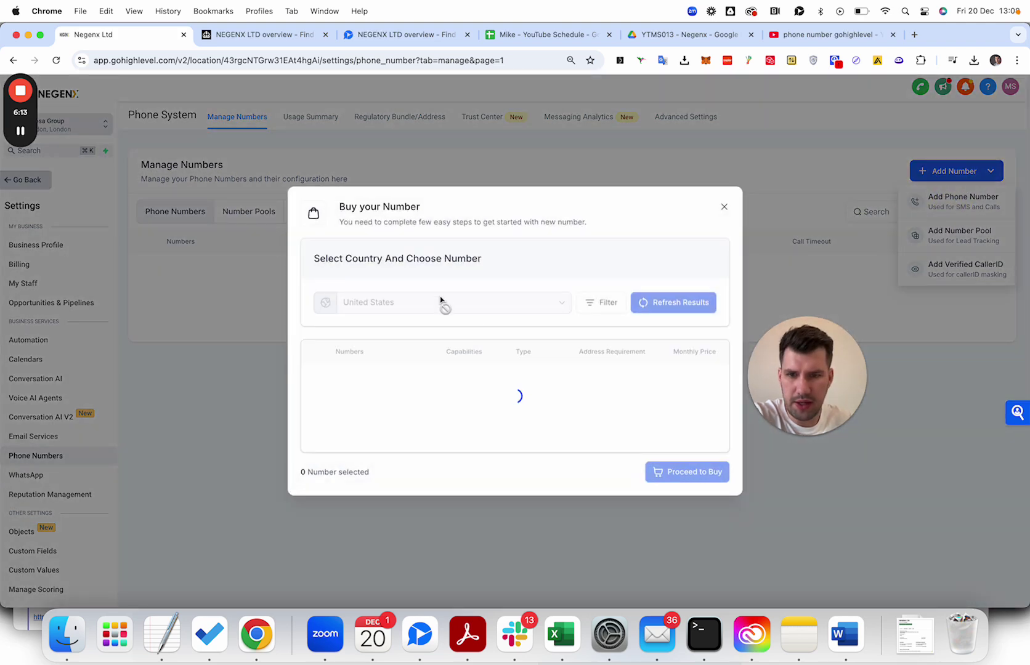
{"action": "left_click", "coordinate": [431, 225]}
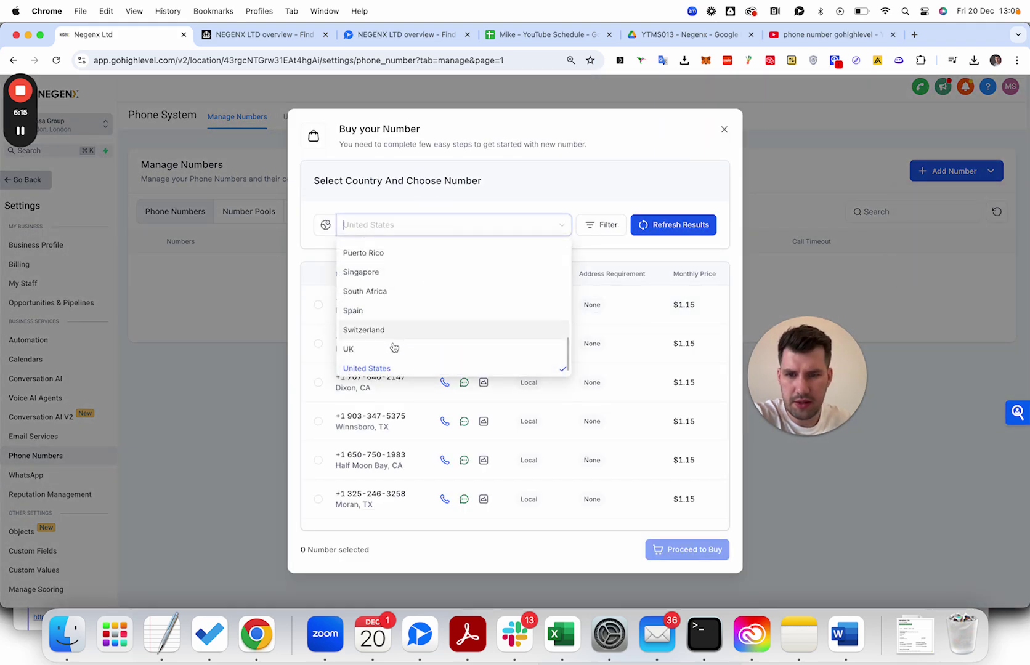
{"action": "left_click", "coordinate": [392, 349]}
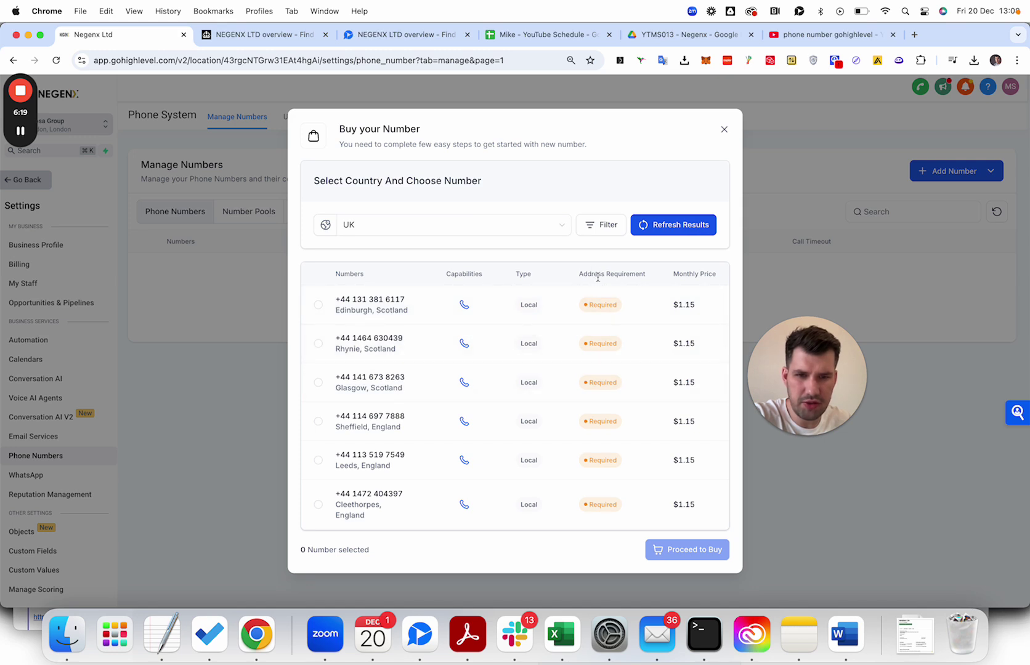
{"action": "scroll", "coordinate": [587, 379], "scroll_direction": "down", "scroll_amount": 15}
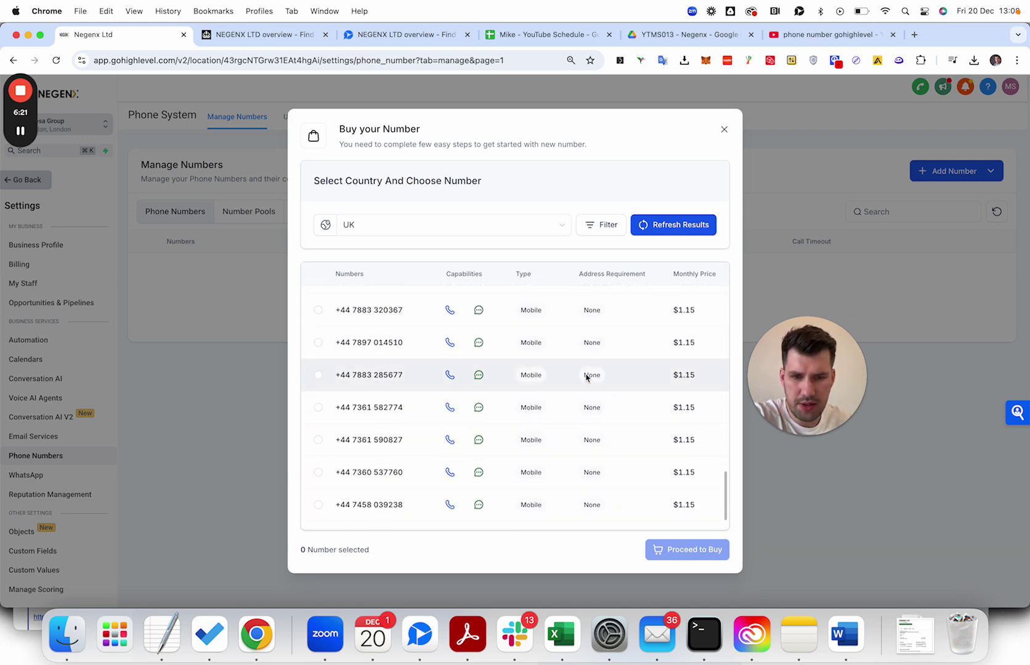
{"action": "scroll", "coordinate": [587, 379], "scroll_direction": "up", "scroll_amount": 3}
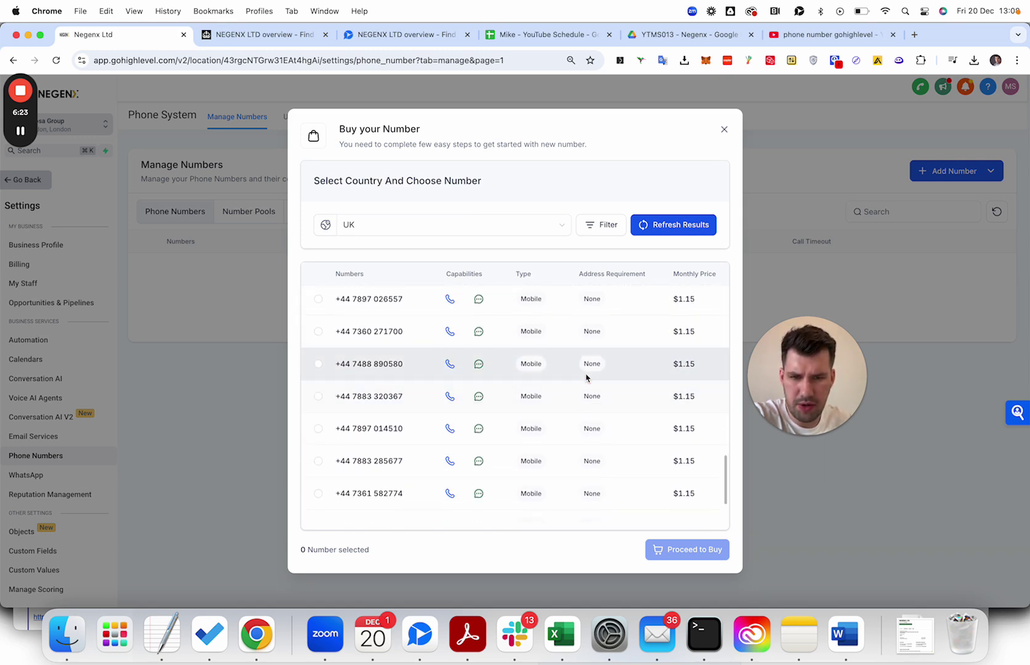
{"action": "scroll", "coordinate": [587, 378], "scroll_direction": "up", "scroll_amount": 2}
{"action": "scroll", "coordinate": [587, 378], "scroll_direction": "up", "scroll_amount": 8}
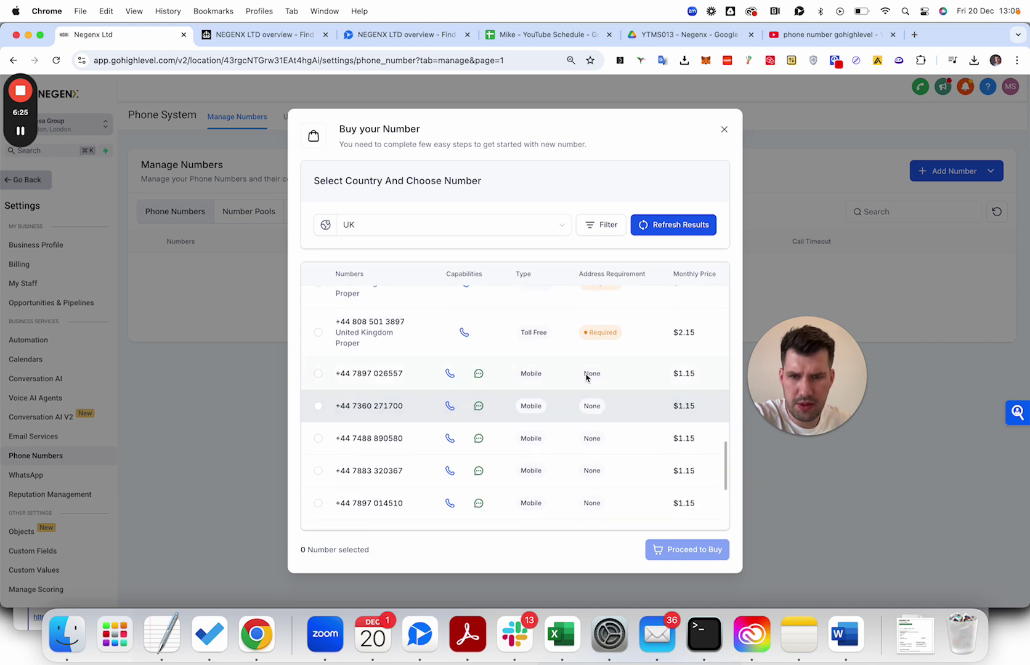
{"action": "scroll", "coordinate": [585, 370], "scroll_direction": "up", "scroll_amount": 4}
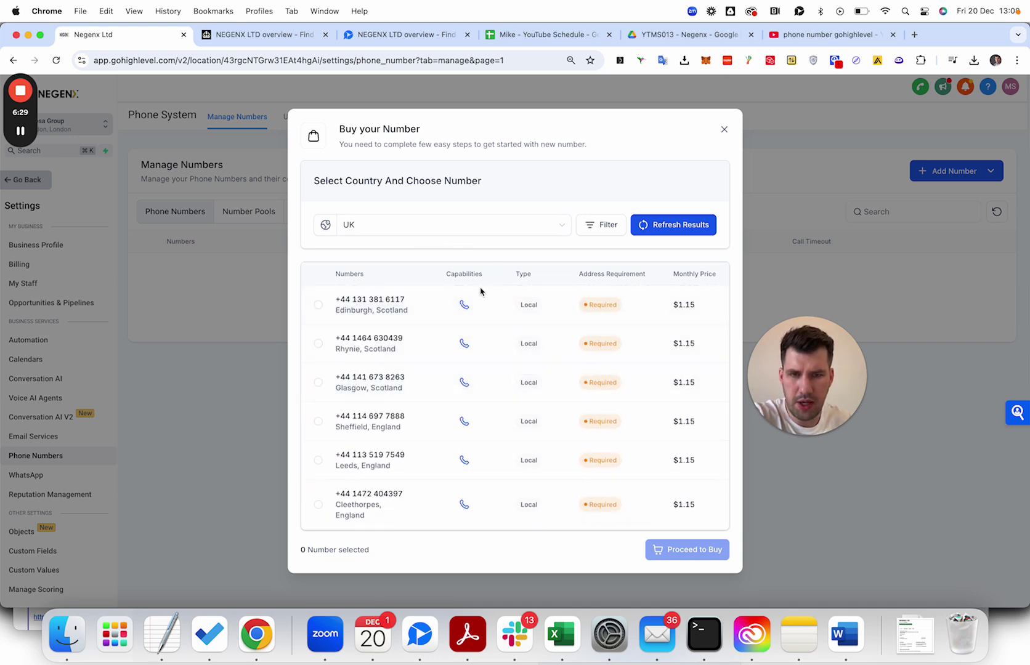
{"action": "scroll", "coordinate": [499, 432], "scroll_direction": "down", "scroll_amount": 12}
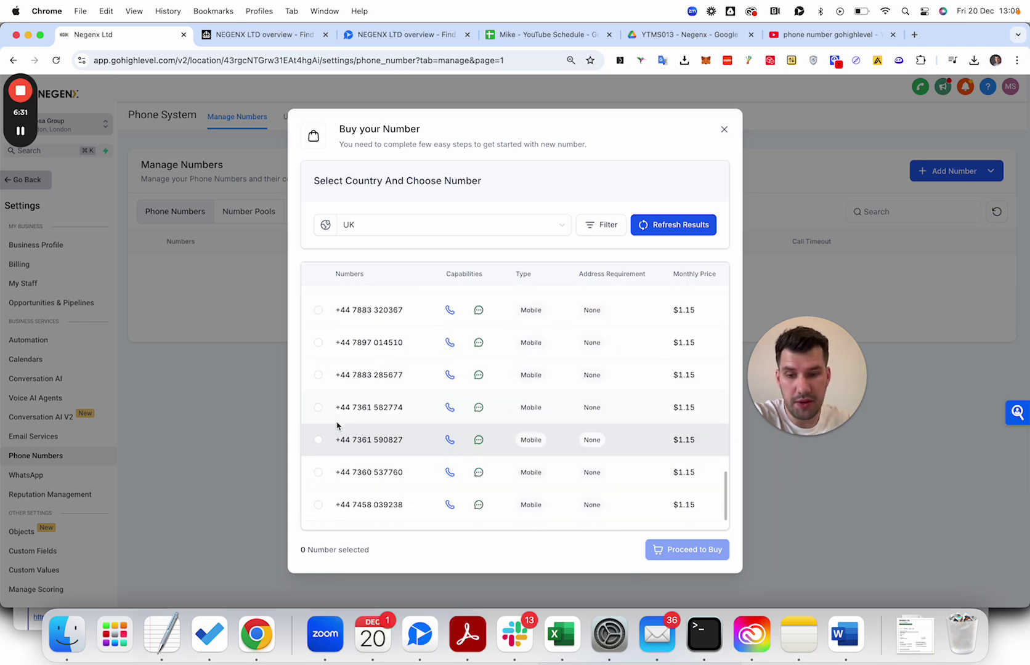
{"action": "left_click", "coordinate": [318, 407]}
{"action": "left_click", "coordinate": [653, 545]}
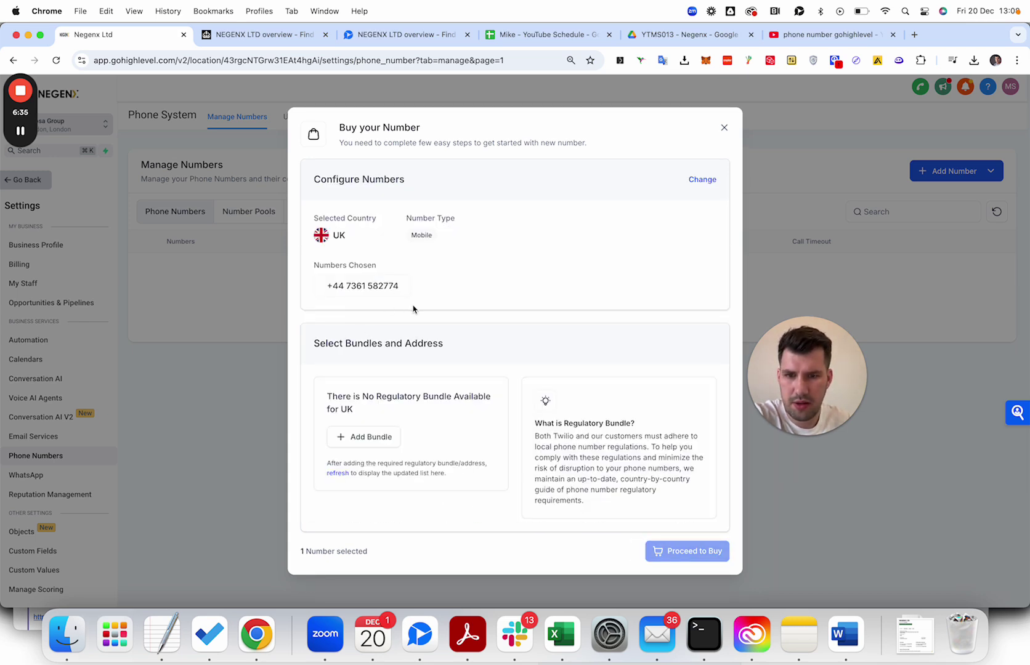
Attempt to add a UK bundle, then return to the first Negenx tab and close Buy your Number.
{"action": "double_click", "coordinate": [383, 286]}
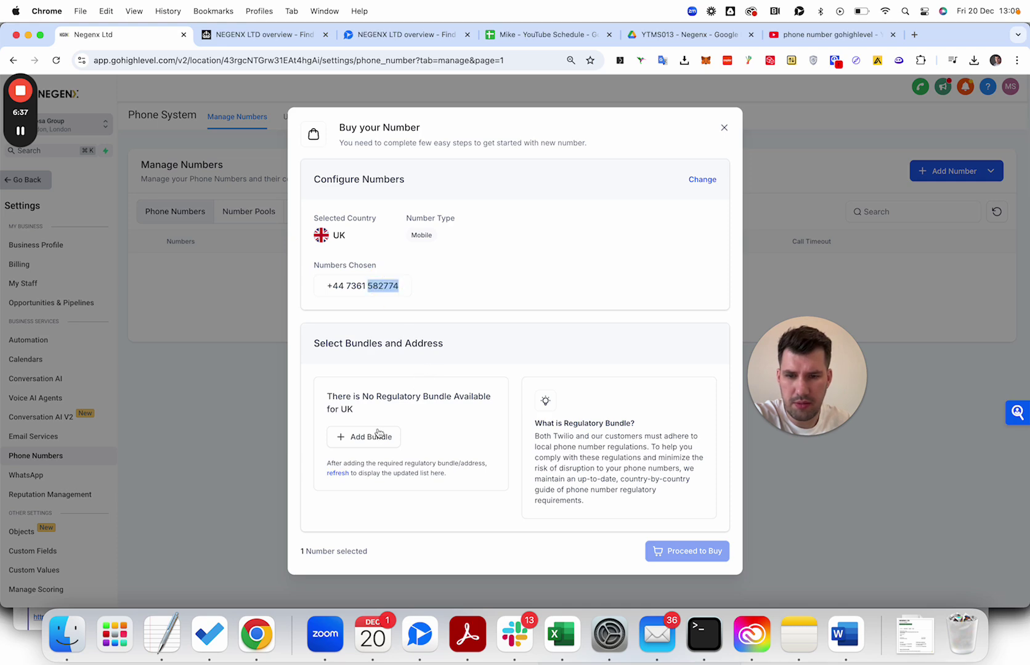
{"action": "left_click", "coordinate": [377, 436]}
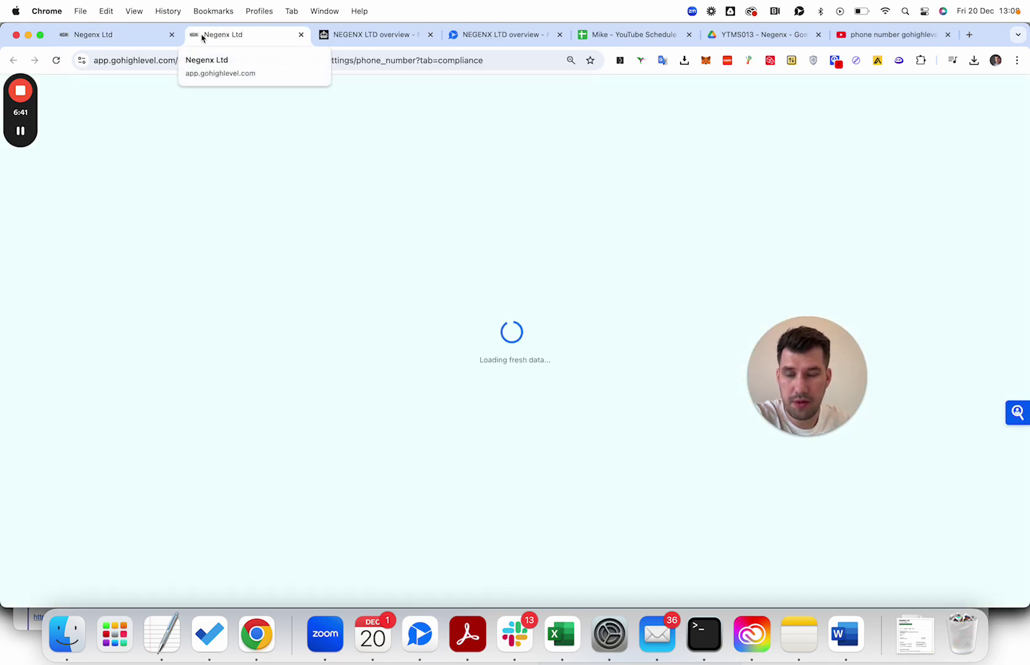
{"action": "left_click", "coordinate": [116, 36]}
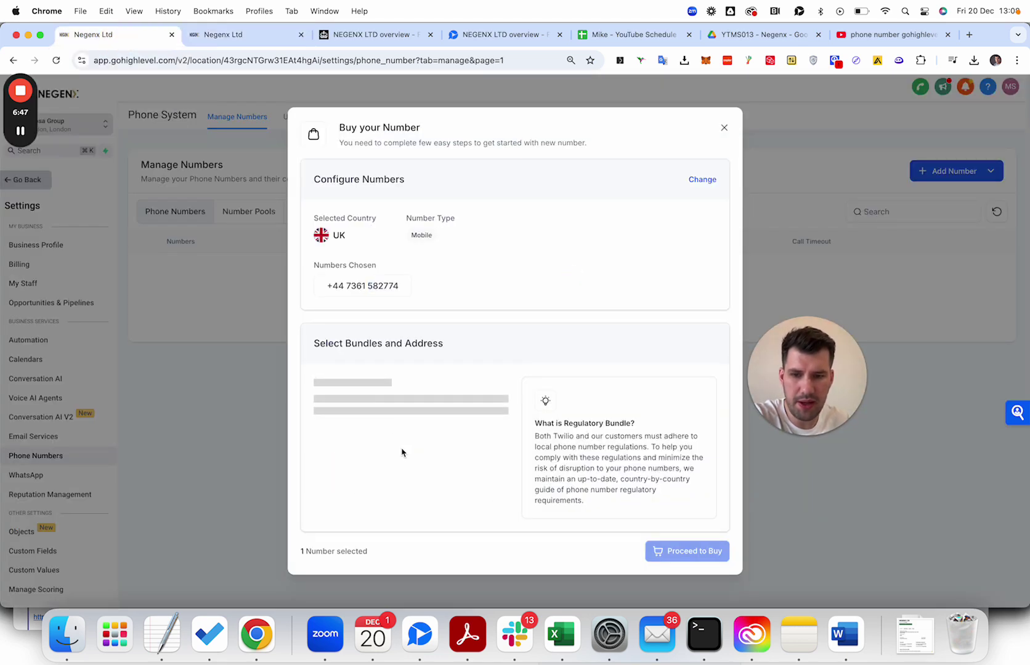
{"action": "left_click", "coordinate": [724, 127]}
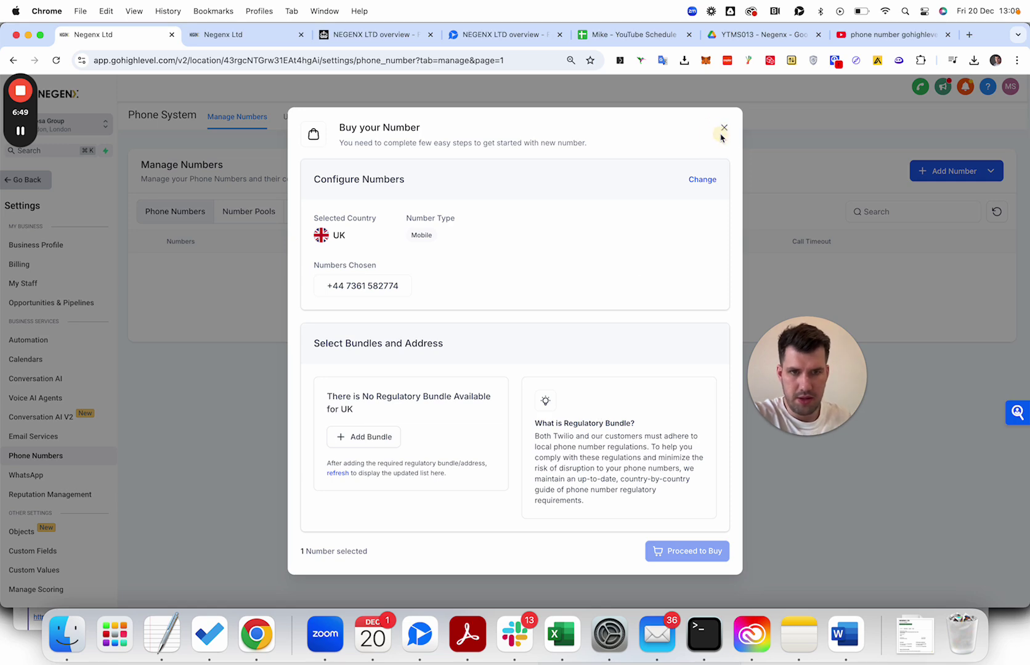
{"action": "mouse_move", "coordinate": [26, 132]}
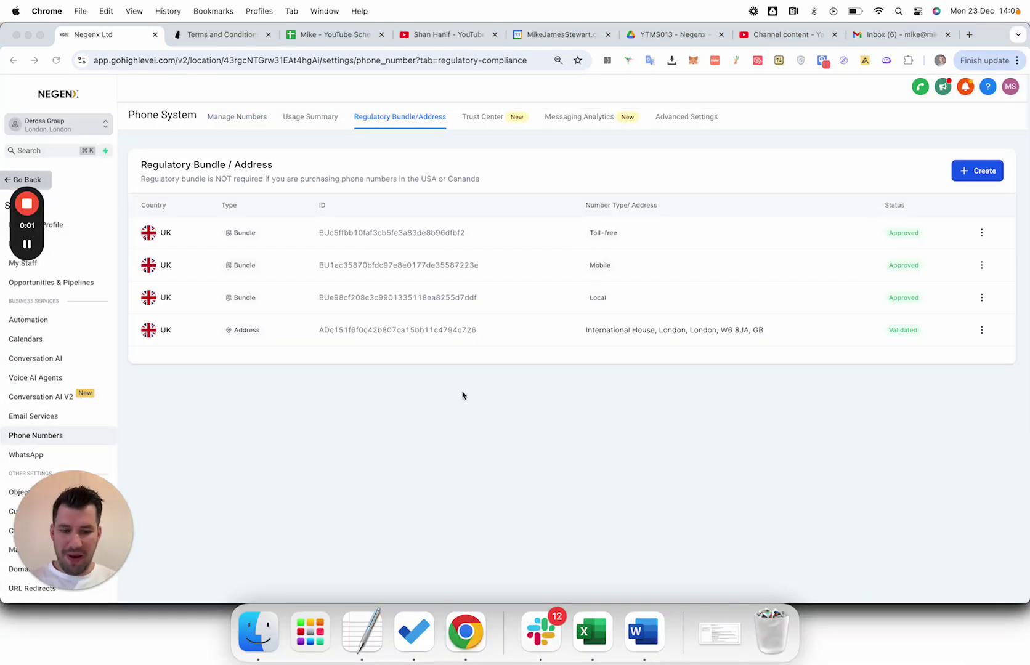
{"action": "key", "text": "XF86AudioRaiseVolume"}
{"action": "key", "text": "XF86MonBrightnessUp"}
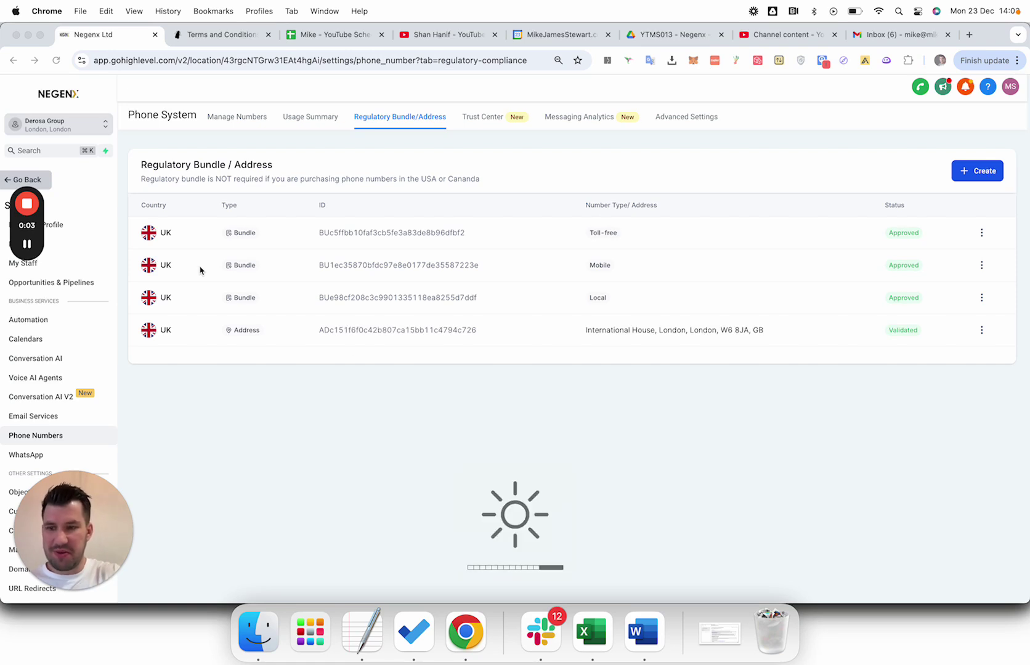
{"action": "mouse_move", "coordinate": [27, 245]}
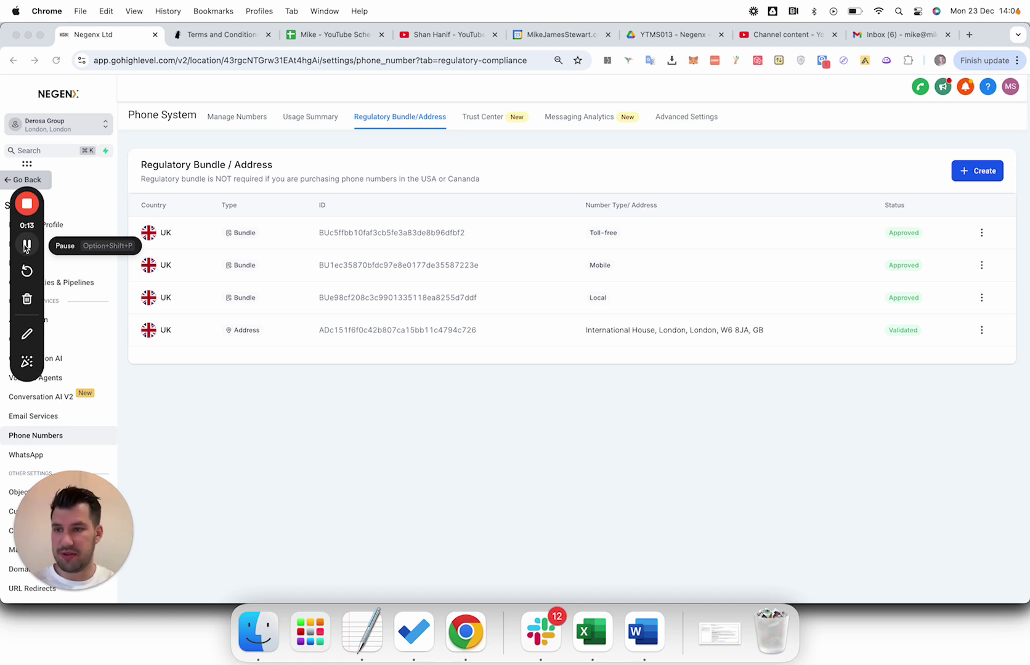
Reopen Buy your Number with UK numbers listed and open the number filter options.
{"action": "left_click", "coordinate": [241, 122]}
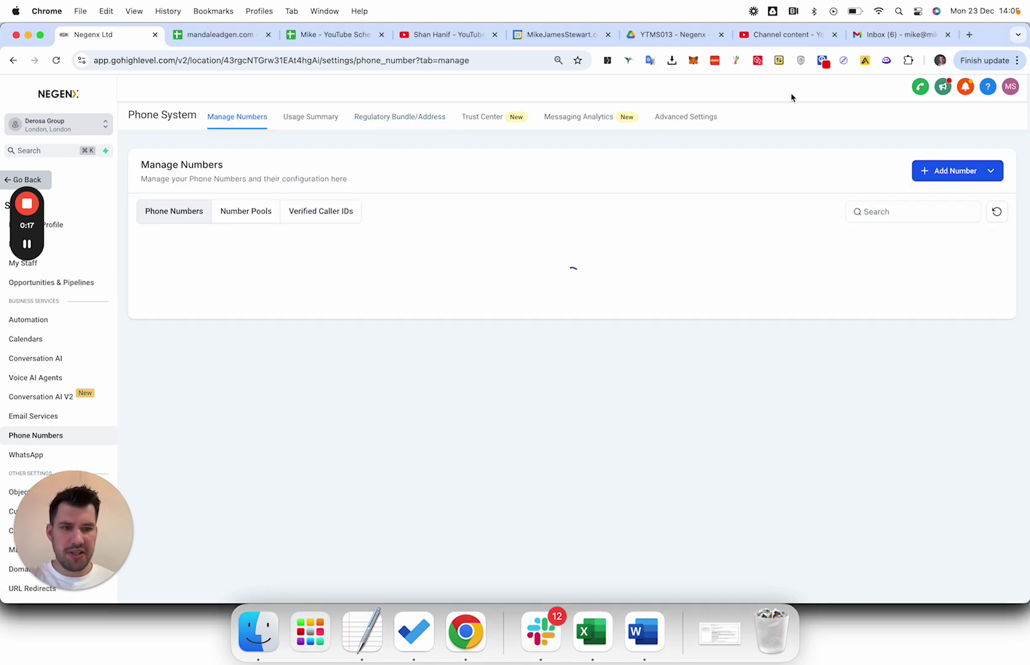
{"action": "left_click", "coordinate": [939, 169]}
{"action": "left_click", "coordinate": [947, 209]}
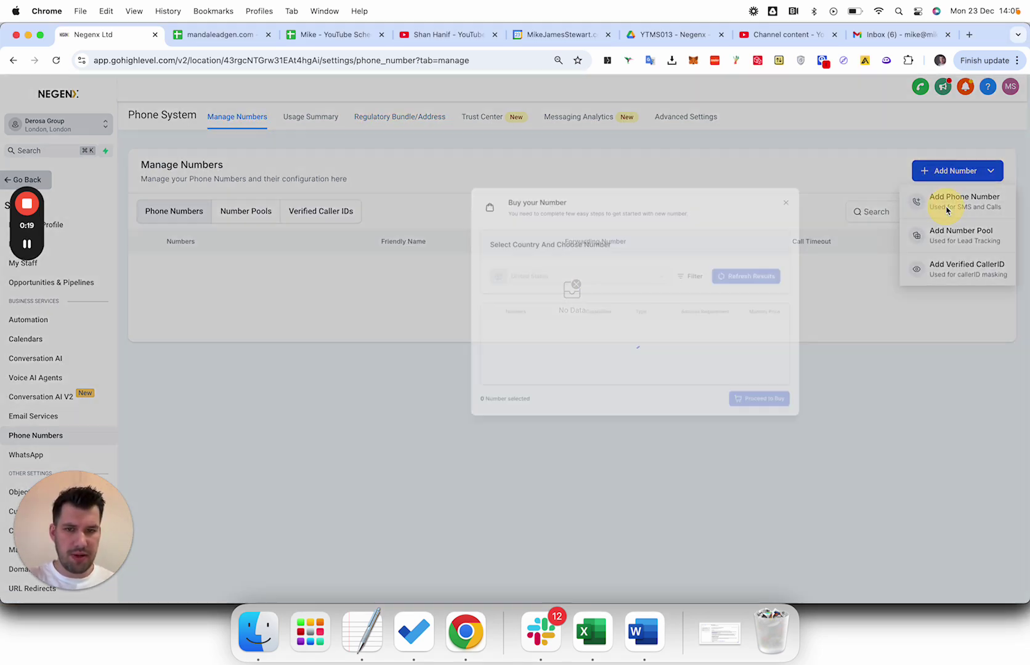
{"action": "left_click", "coordinate": [423, 228]}
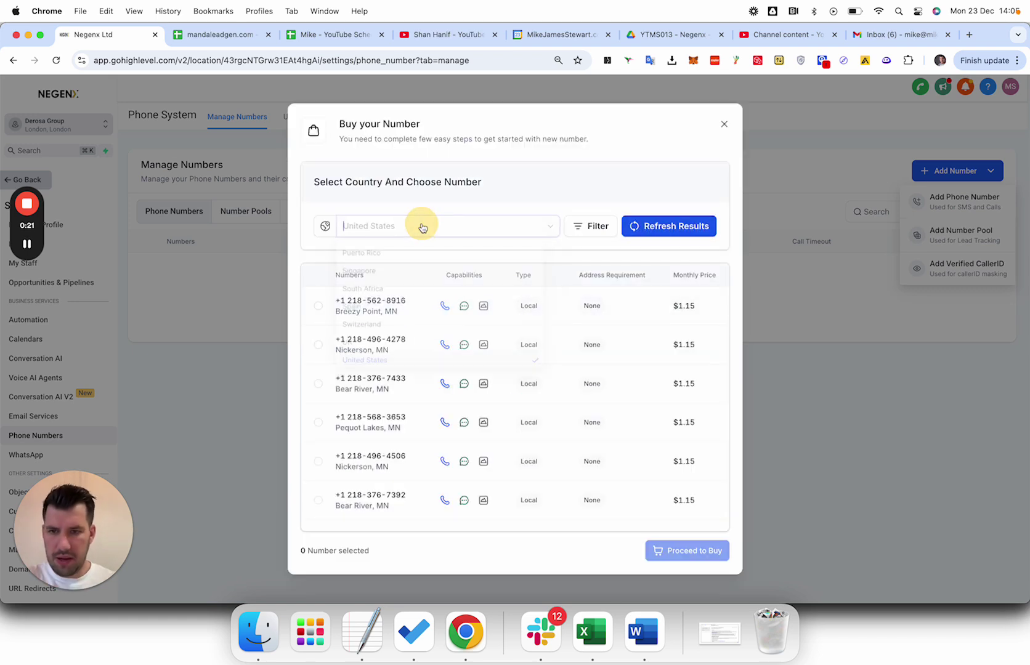
{"action": "scroll", "coordinate": [409, 328], "scroll_direction": "down", "scroll_amount": 5}
{"action": "left_click", "coordinate": [395, 352]}
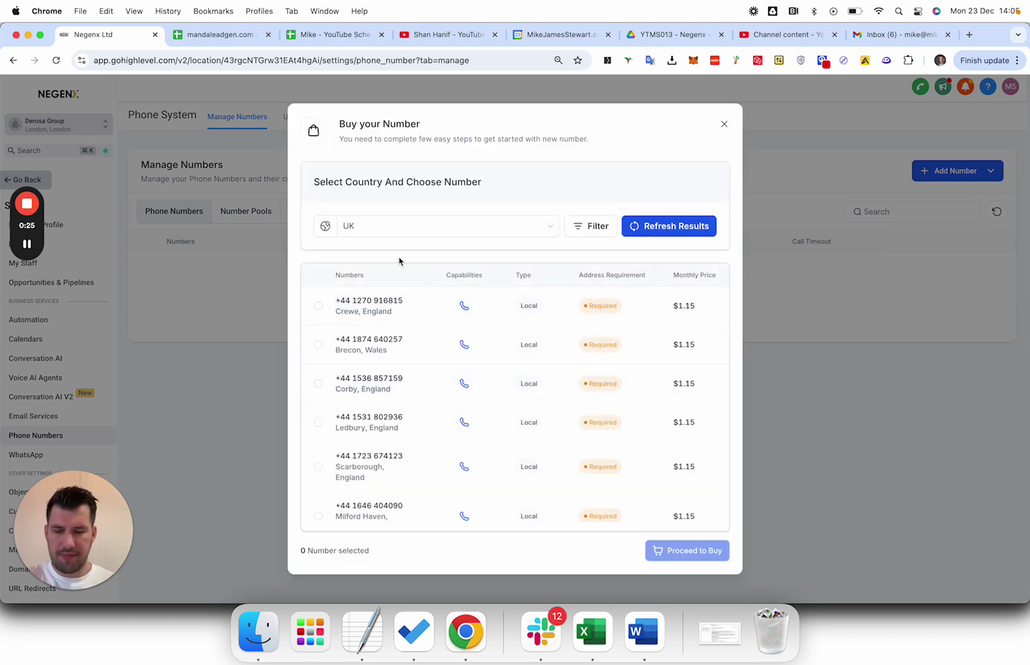
{"action": "right_click", "coordinate": [94, 40]}
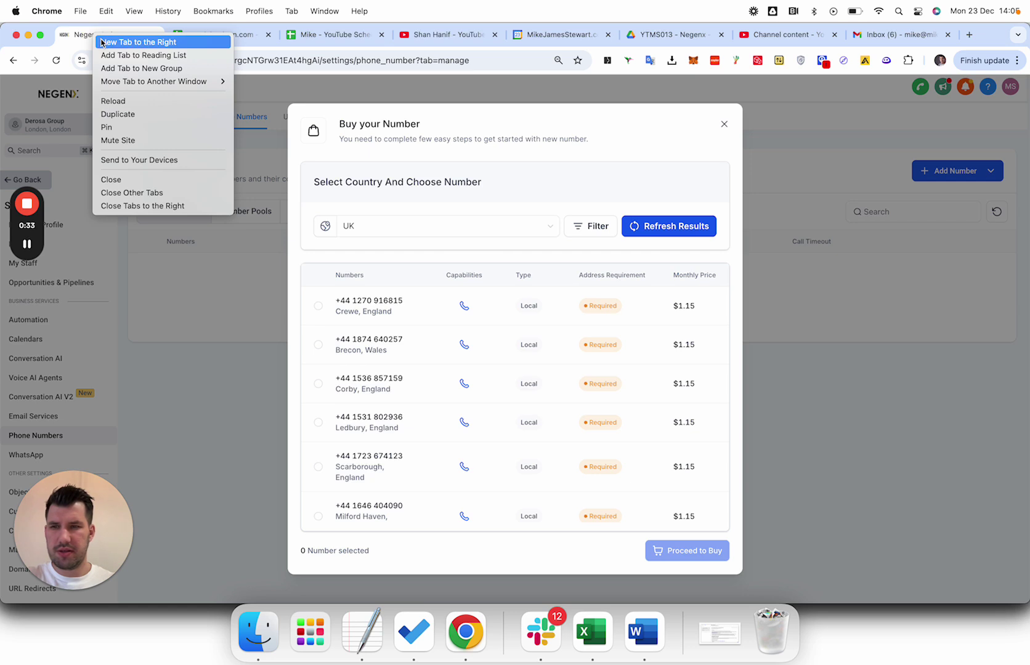
{"action": "key", "text": "Escape"}
{"action": "left_click", "coordinate": [590, 226]}
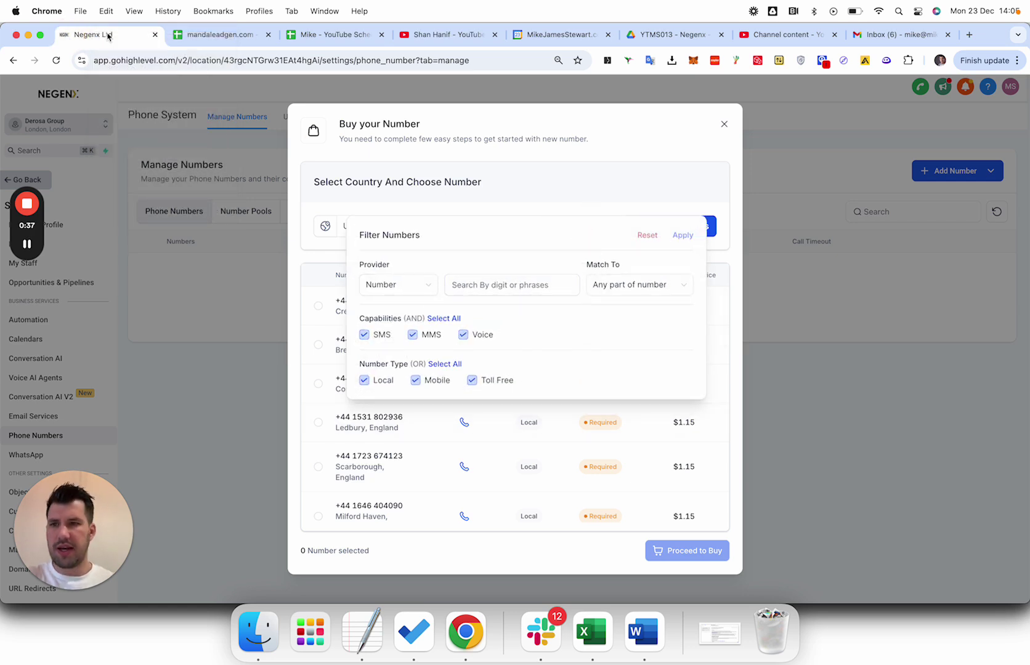
In a new tab, search Google for 'phone numbers in cheshire'.
{"action": "right_click", "coordinate": [86, 32]}
{"action": "left_click", "coordinate": [106, 40]}
{"action": "left_click", "coordinate": [140, 64]}
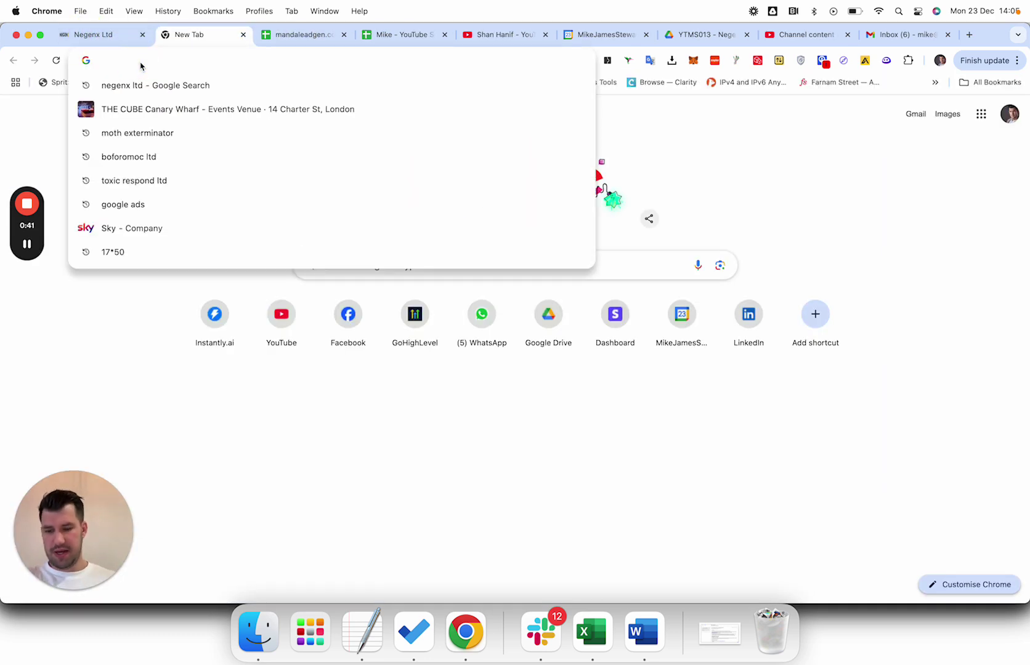
{"action": "type", "text": "phone nnu"}
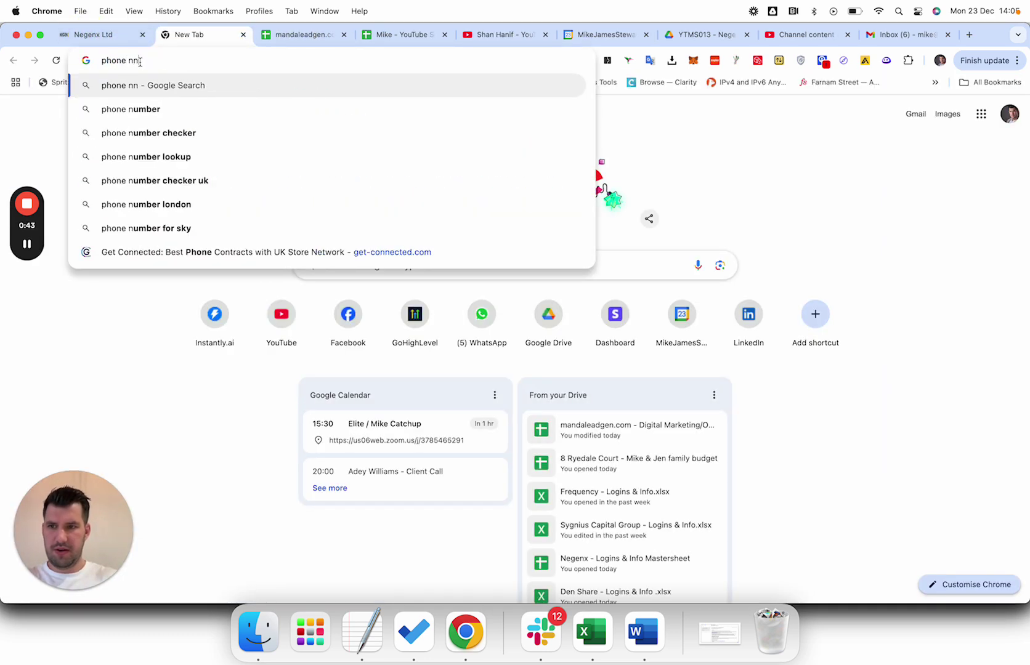
{"action": "key", "text": "BackSpace"}
{"action": "key", "text": "BackSpace"}
{"action": "type", "text": "umber"}
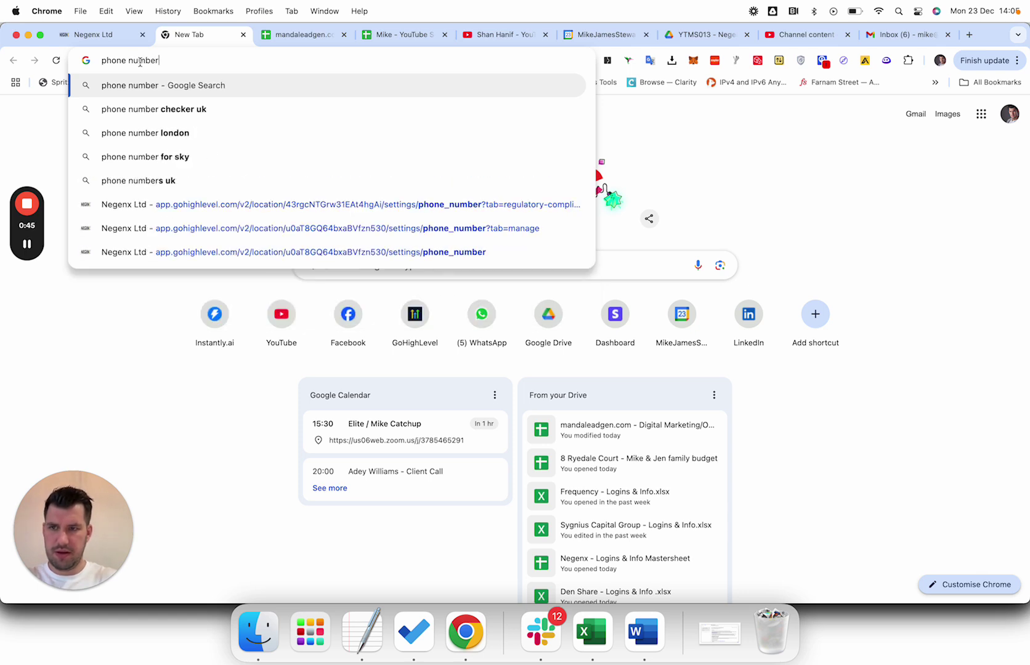
{"action": "type", "text": "s in cheshire"}
{"action": "key", "text": "Return"}
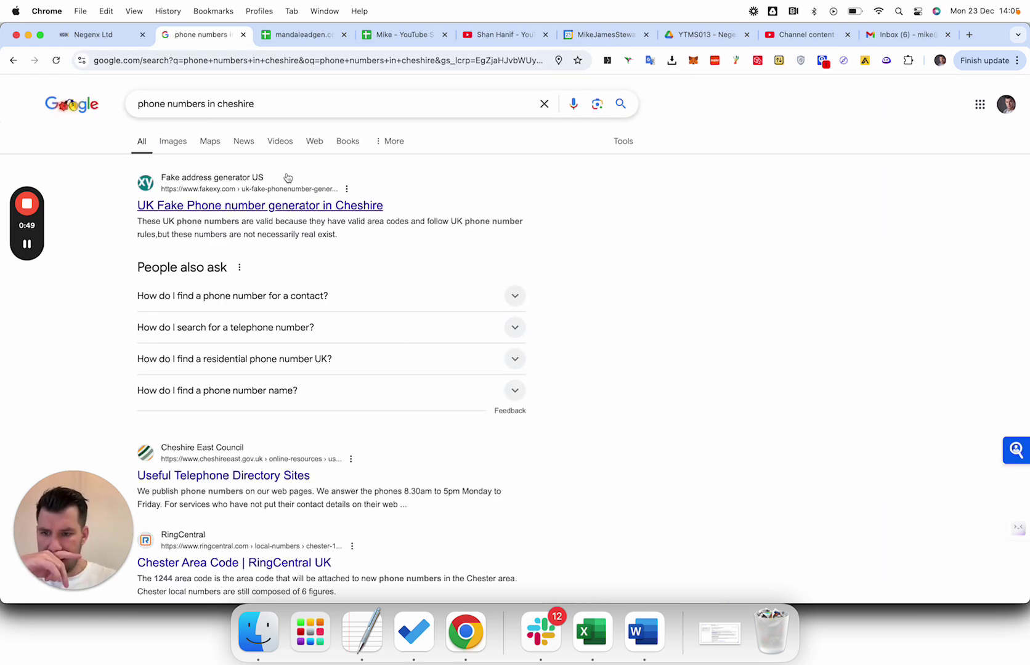
Copy Chester's area code 1244 from the RingCentral result and return to the Negenx Ltd tab.
{"action": "scroll", "coordinate": [228, 400], "scroll_direction": "down", "scroll_amount": 3}
{"action": "left_click_drag", "start_coordinate": [168, 368], "coordinate": [209, 366]}
{"action": "key", "text": "super+c"}
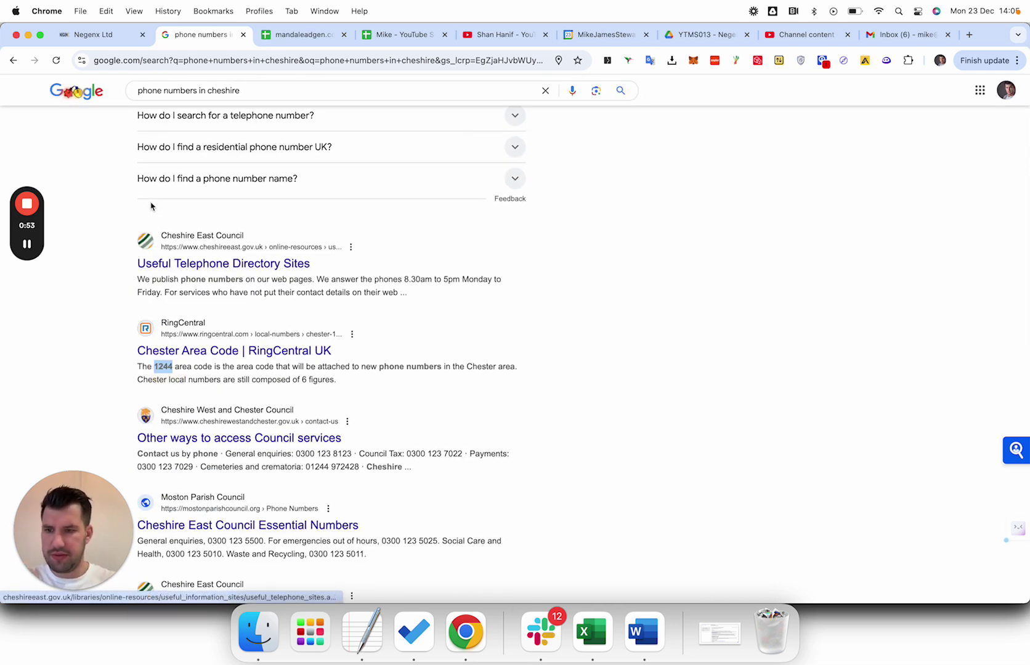
{"action": "left_click", "coordinate": [86, 34]}
Filter the UK number list to numbers starting with 1244, matching the first part of the number.
{"action": "left_click", "coordinate": [518, 280]}
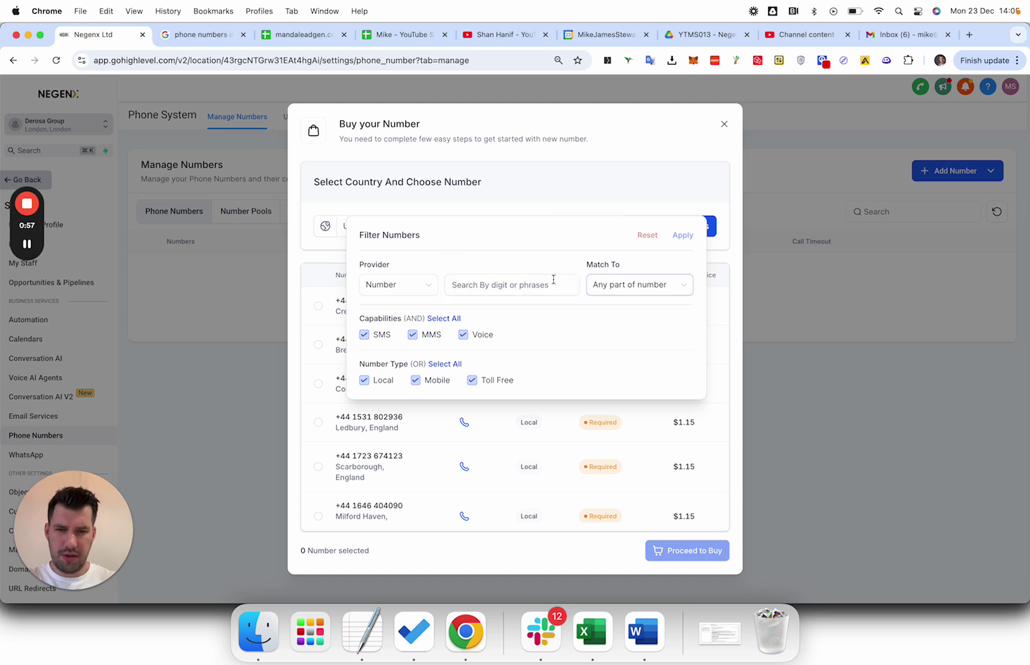
{"action": "key", "text": "super+v"}
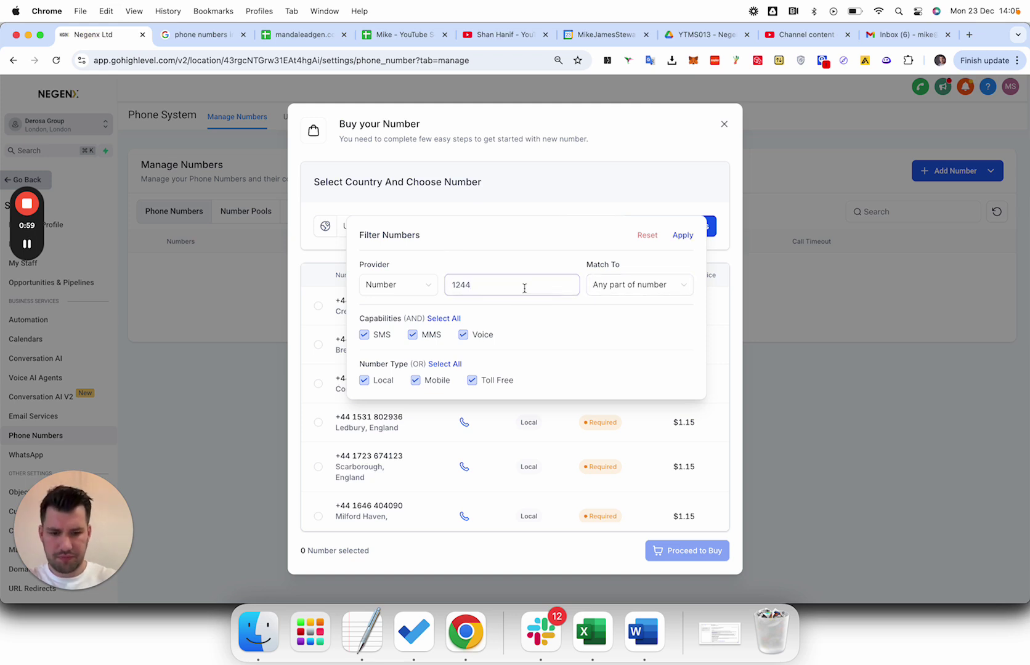
{"action": "key", "text": "BackSpace"}
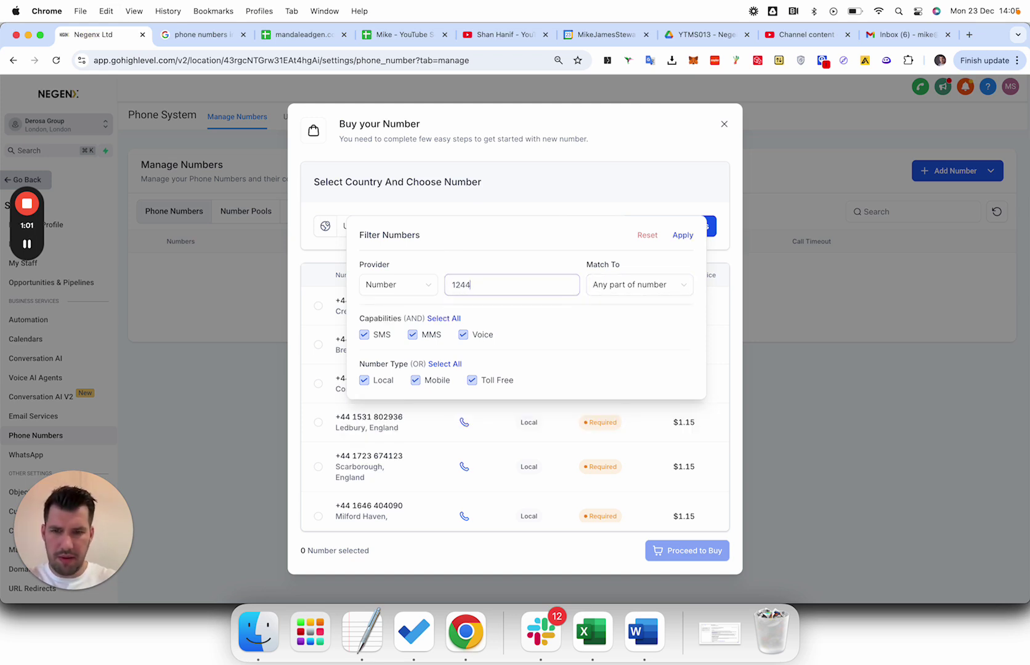
{"action": "left_click", "coordinate": [454, 282]}
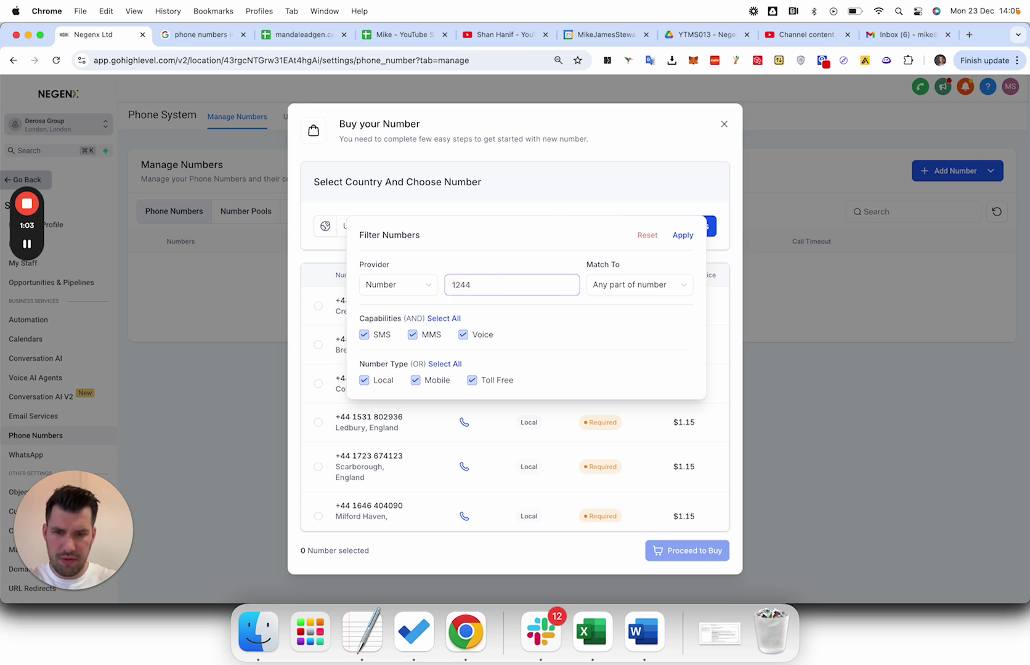
{"action": "left_click", "coordinate": [454, 285]}
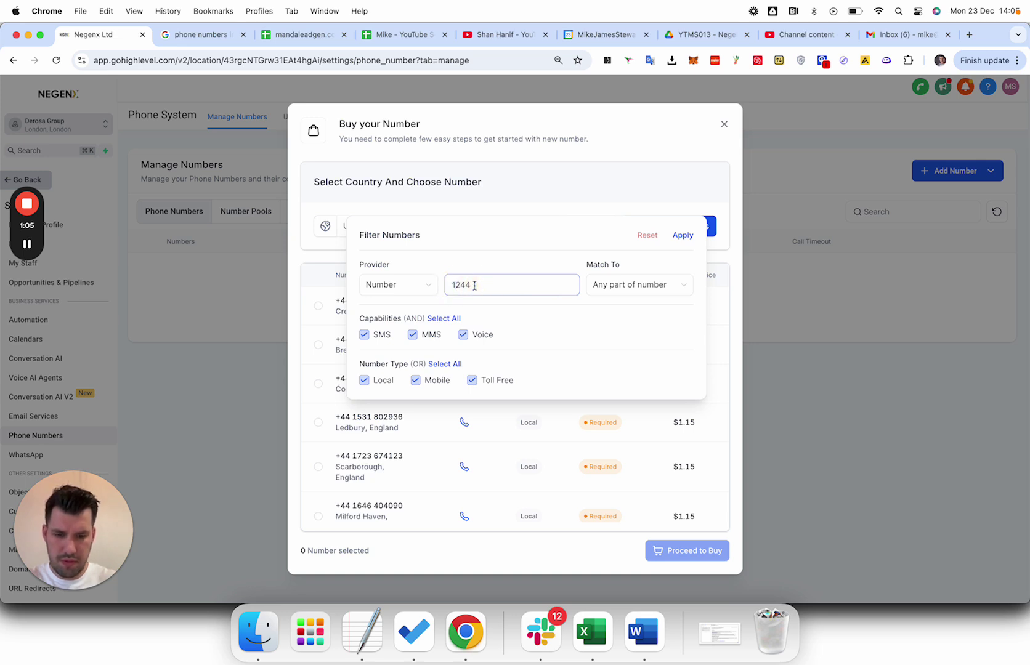
{"action": "left_click", "coordinate": [453, 285]}
{"action": "type", "text": "0"}
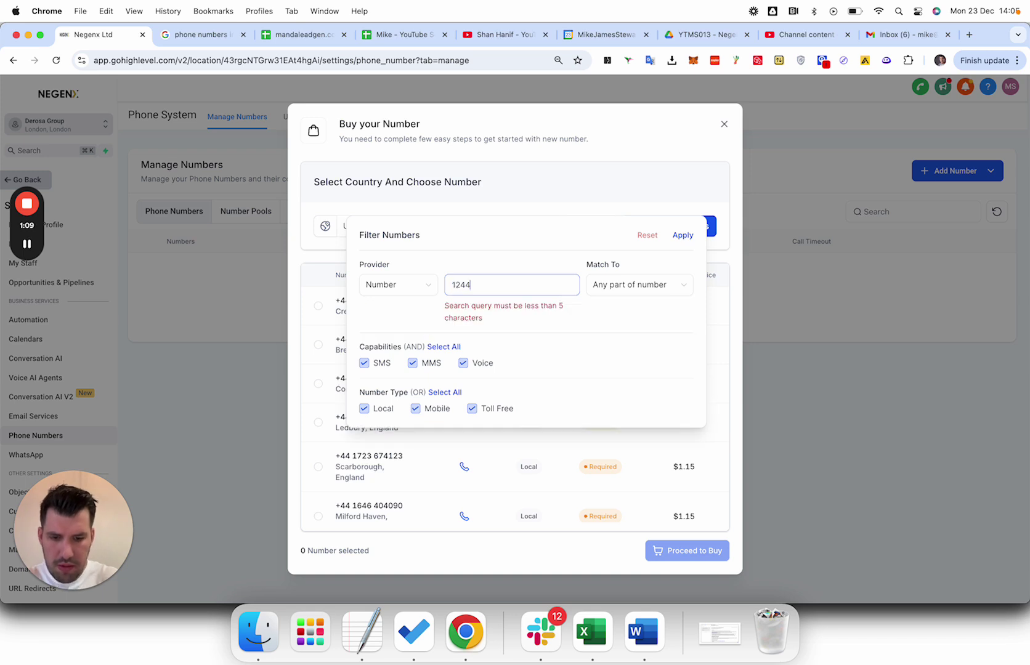
{"action": "left_click", "coordinate": [639, 285]}
{"action": "left_click", "coordinate": [635, 308]}
{"action": "left_click", "coordinate": [453, 287]}
{"action": "left_click", "coordinate": [683, 236]}
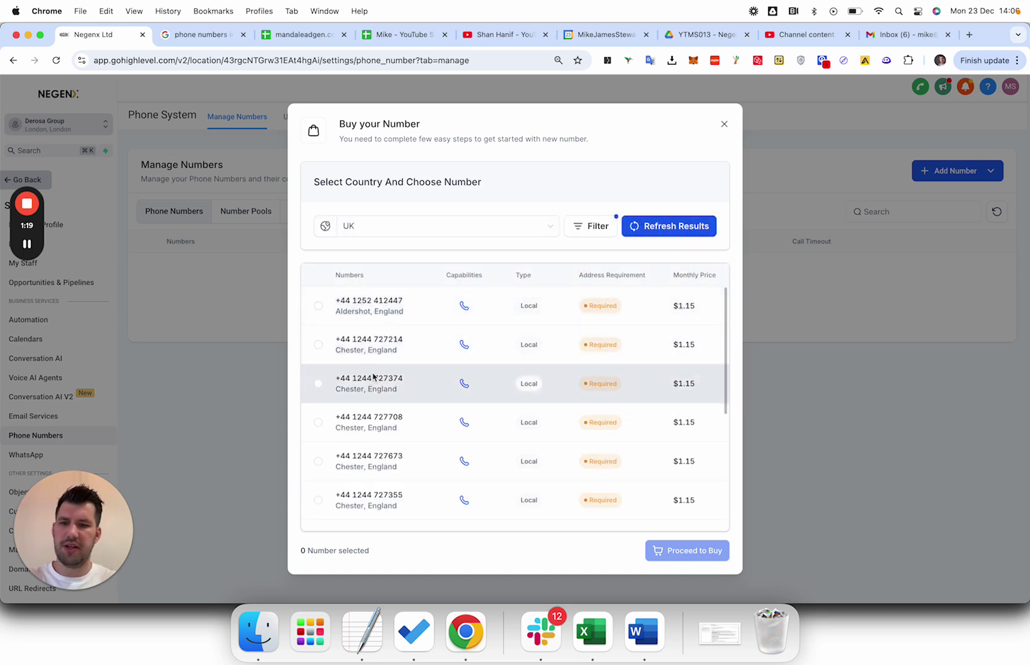
{"action": "scroll", "coordinate": [391, 399], "scroll_direction": "down", "scroll_amount": 1}
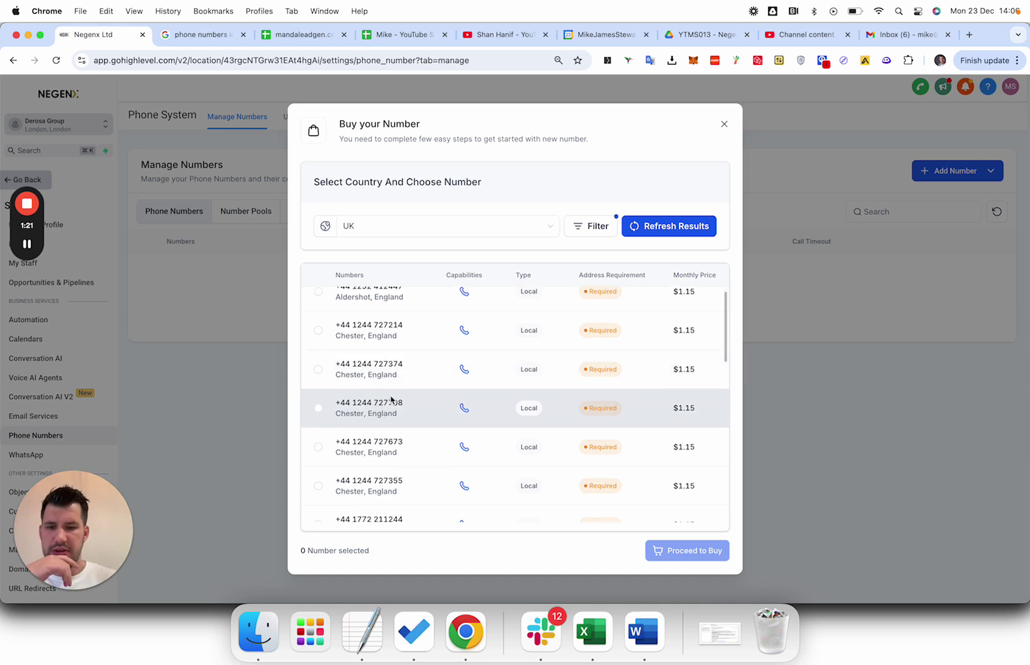
{"action": "left_click", "coordinate": [318, 370]}
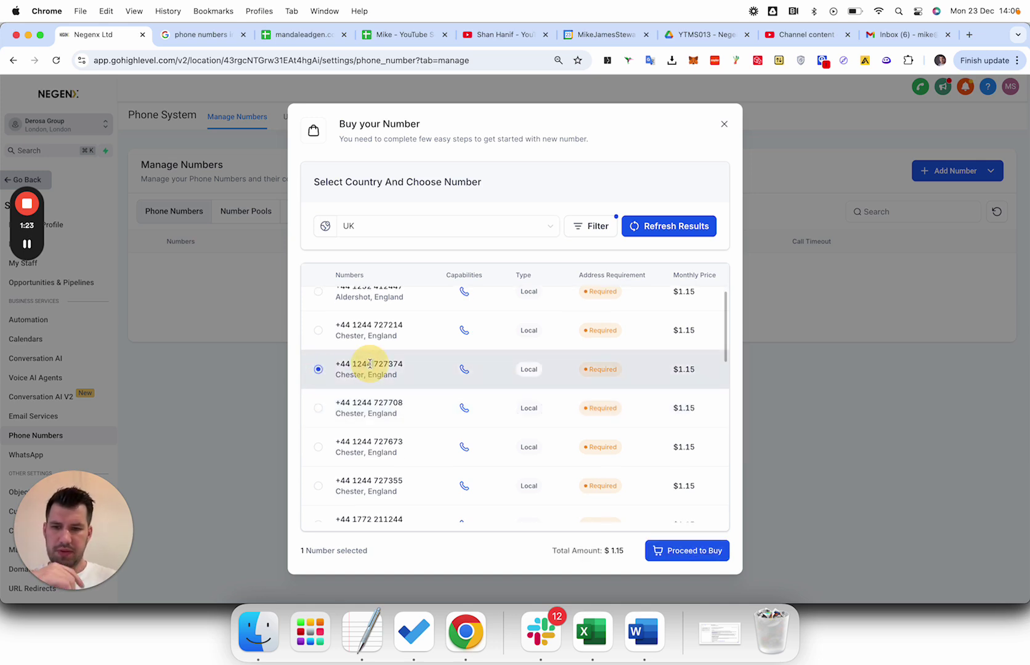
{"action": "triple_click", "coordinate": [370, 365]}
{"action": "key", "text": "super+c"}
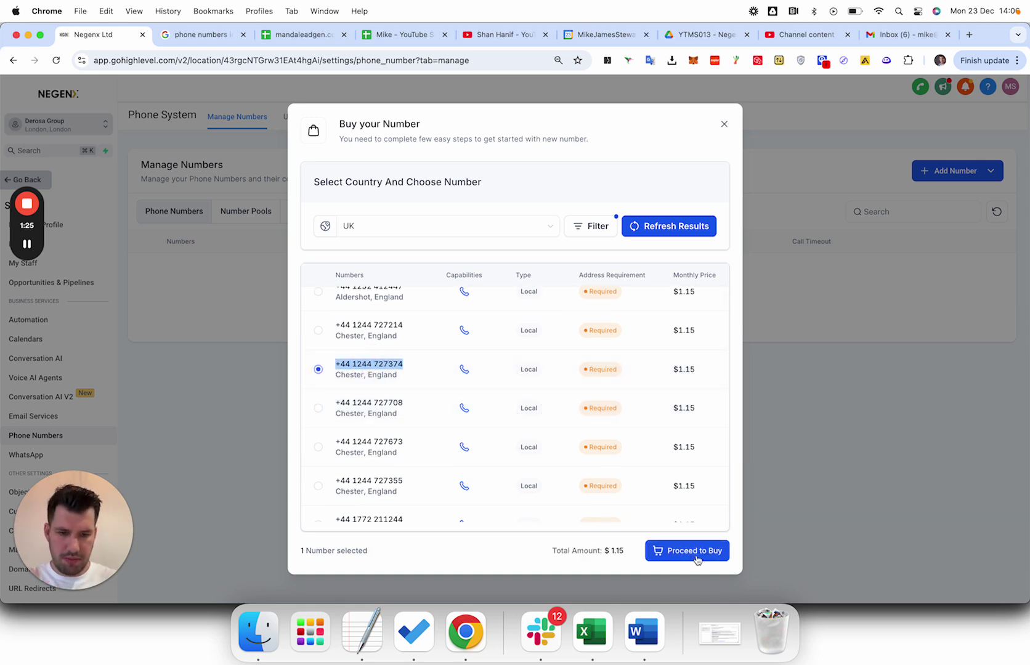
{"action": "left_click", "coordinate": [685, 551]}
Attempt the purchase with the Negenx Ltd address and a Derosa Group - GB bundle.
{"action": "left_click", "coordinate": [398, 402]}
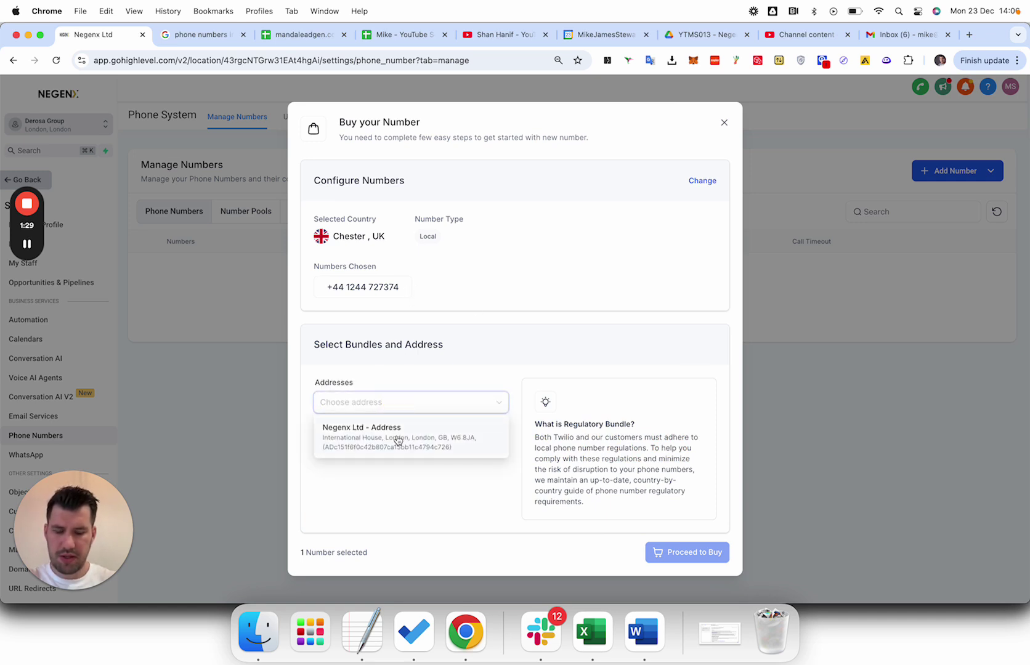
{"action": "left_click", "coordinate": [398, 437]}
{"action": "left_click", "coordinate": [698, 557]}
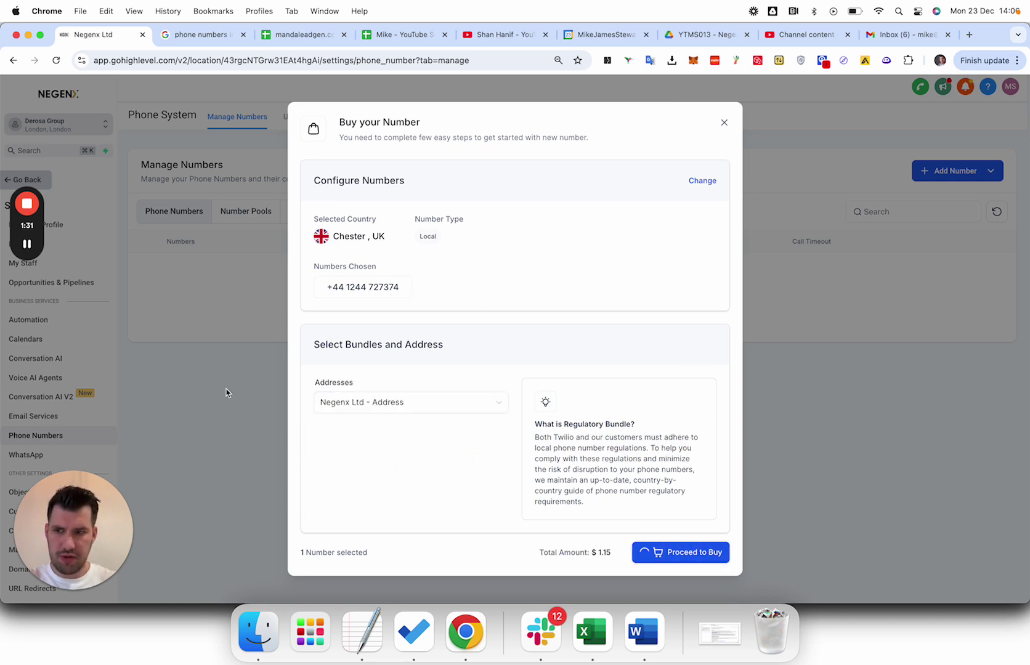
{"action": "mouse_move", "coordinate": [26, 245]}
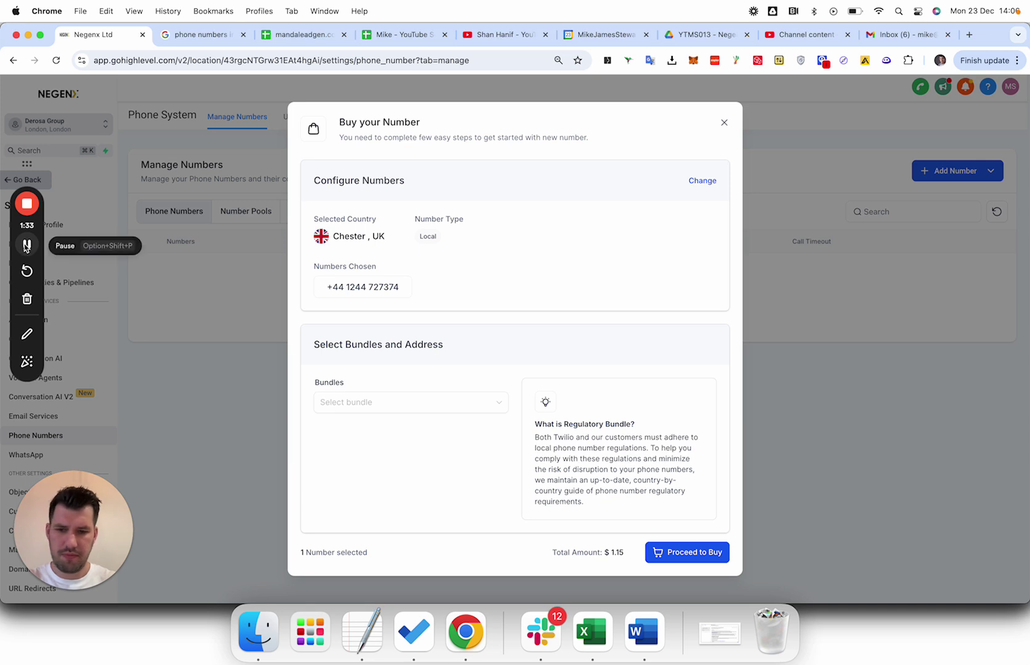
{"action": "left_click", "coordinate": [370, 402]}
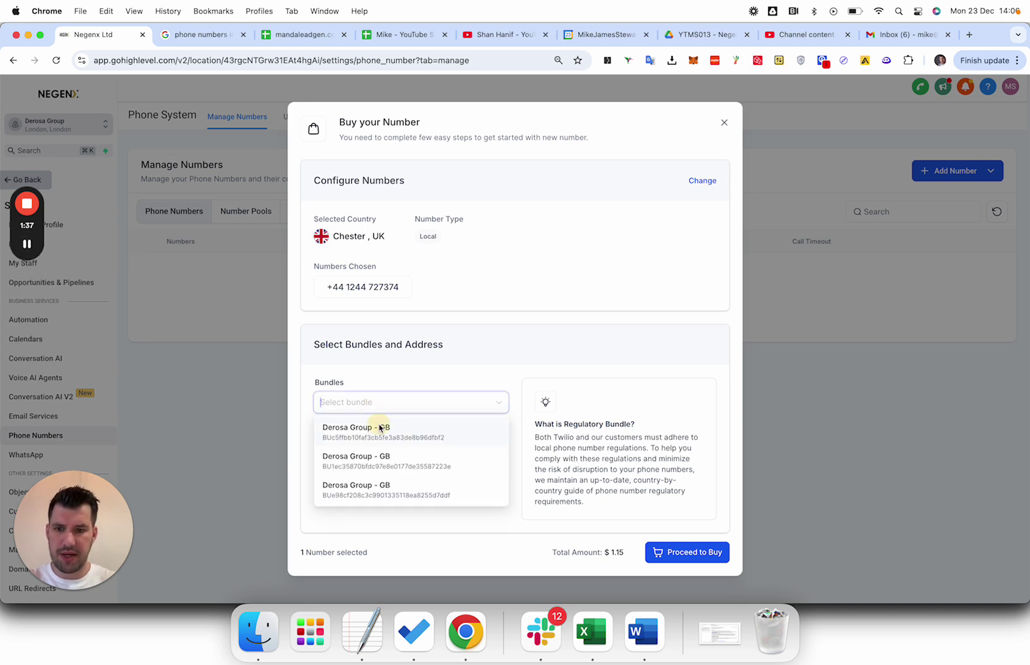
{"action": "left_click", "coordinate": [379, 428]}
{"action": "left_click", "coordinate": [702, 552]}
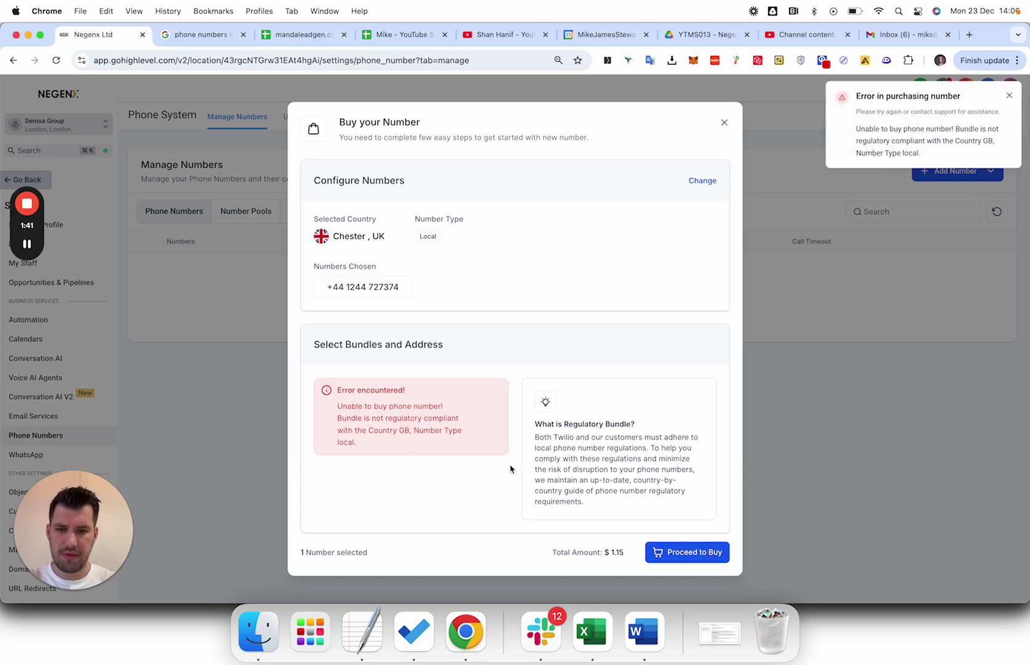
Dismiss the bundle compliance error and close the failed purchase dialog.
{"action": "left_click", "coordinate": [477, 361]}
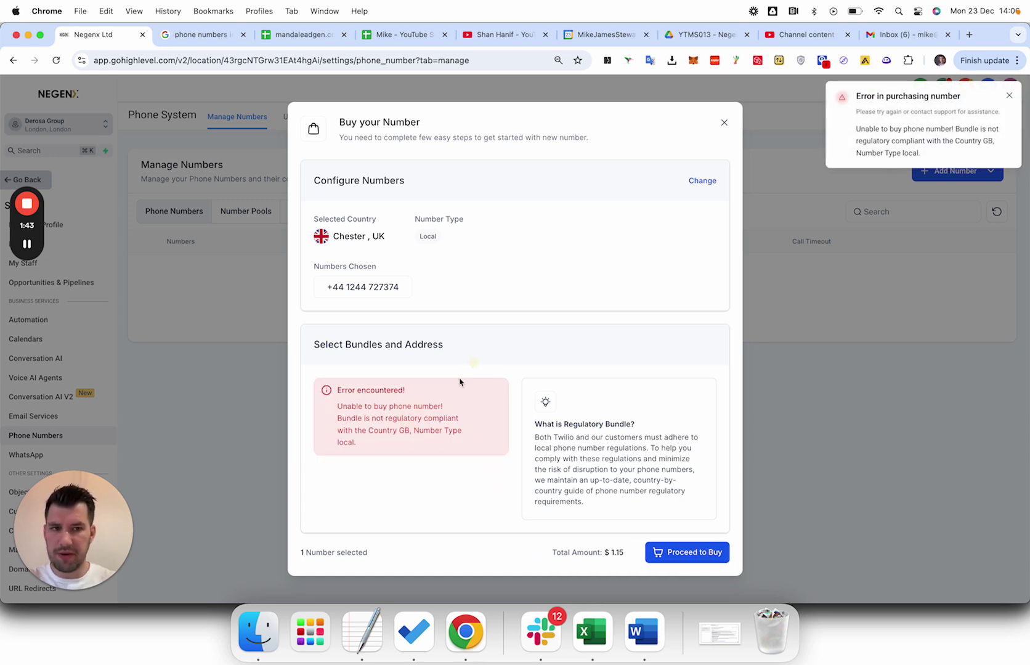
{"action": "left_click", "coordinate": [504, 403]}
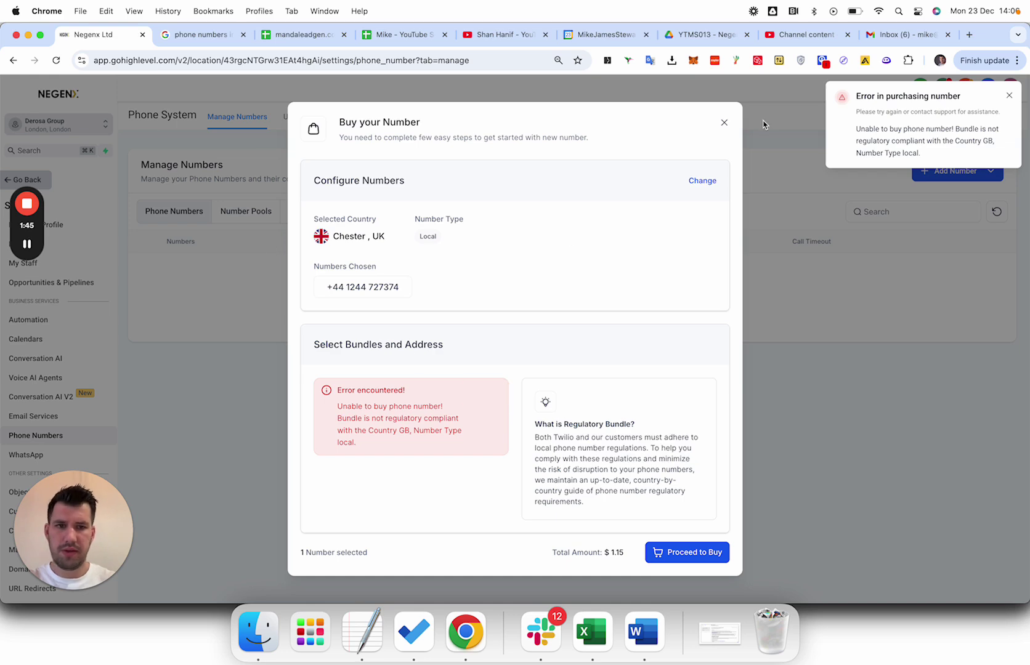
{"action": "left_click", "coordinate": [733, 124]}
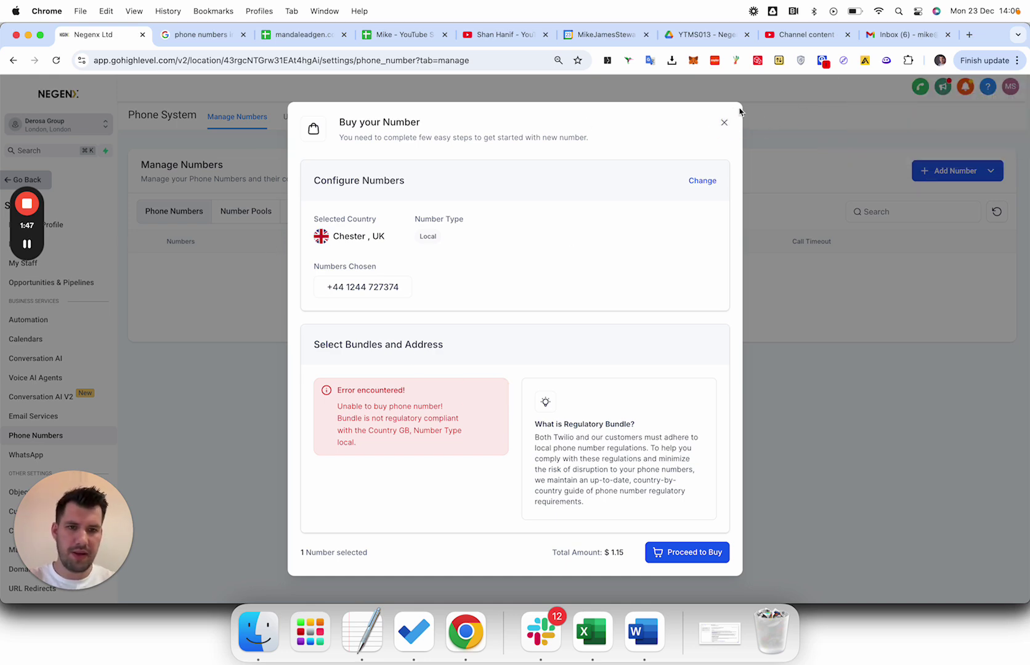
{"action": "left_click", "coordinate": [724, 125]}
{"action": "left_click", "coordinate": [943, 172]}
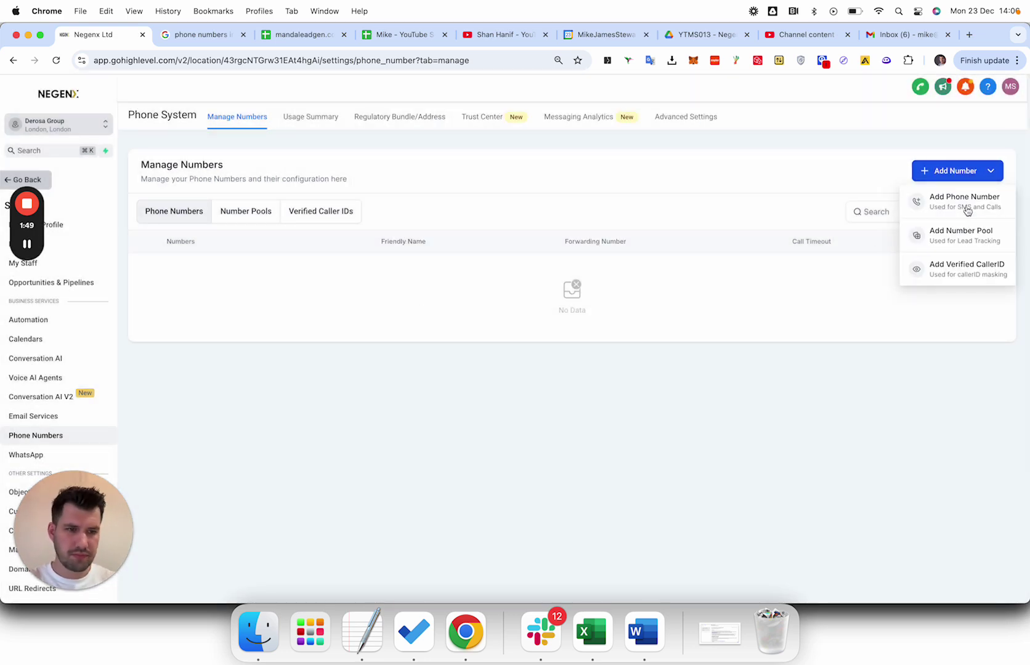
Start a new UK number purchase filtered to numbers whose first part is 1.
{"action": "left_click", "coordinate": [937, 200]}
{"action": "left_click", "coordinate": [448, 222]}
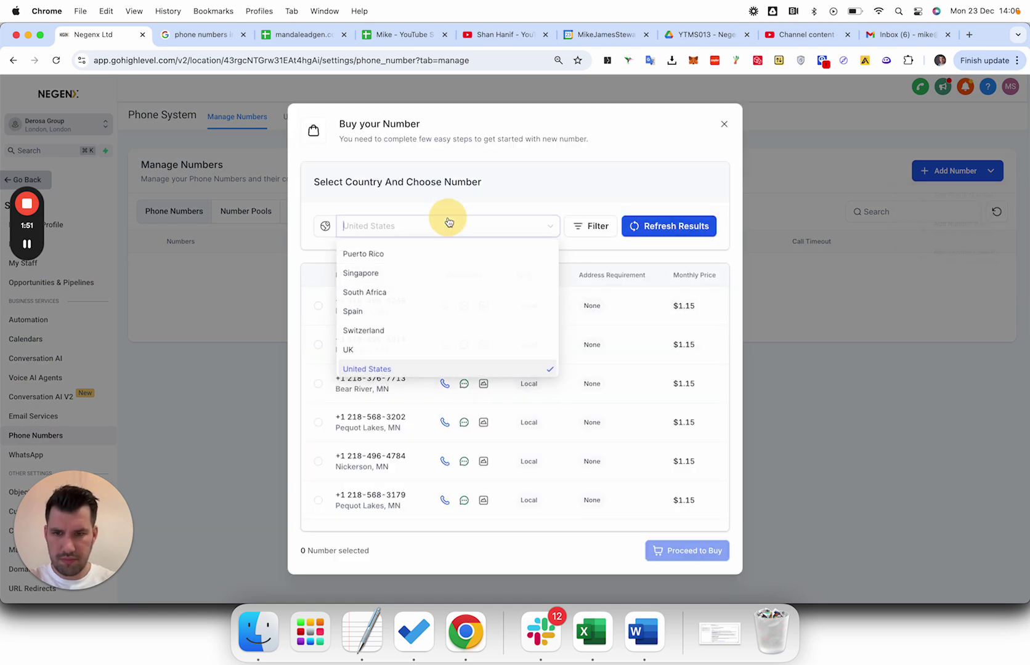
{"action": "left_click", "coordinate": [394, 349]}
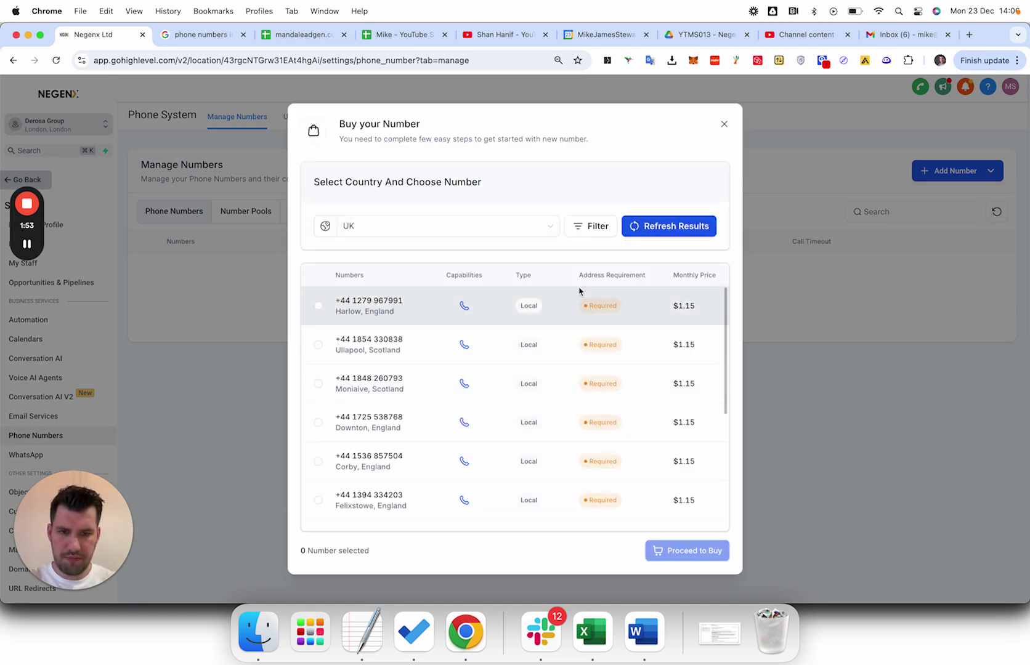
{"action": "left_click", "coordinate": [595, 227]}
{"action": "left_click", "coordinate": [508, 285]}
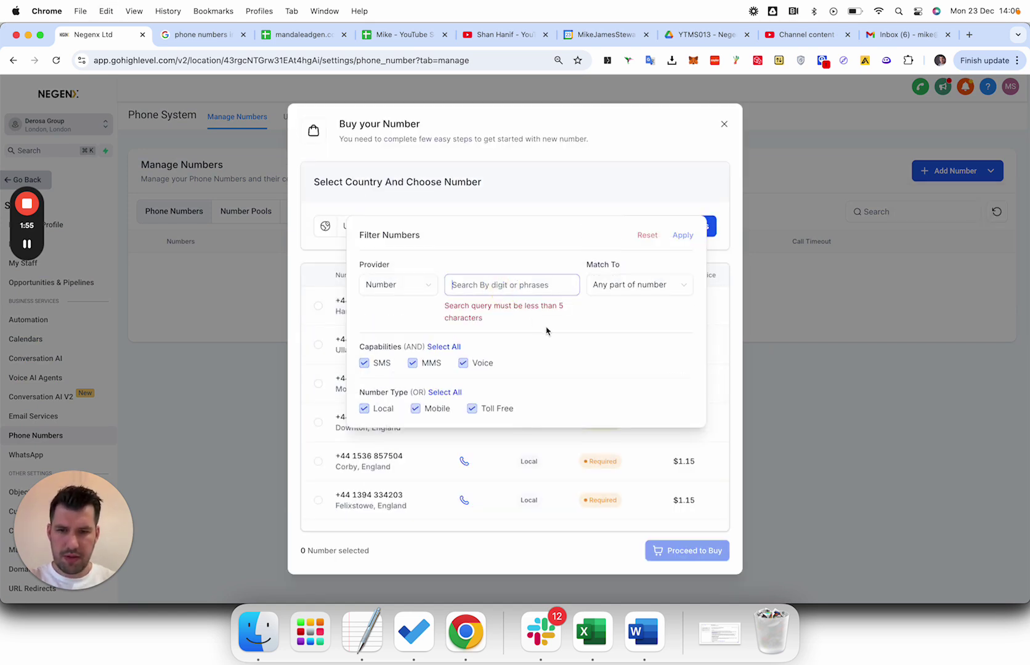
{"action": "type", "text": "1244"}
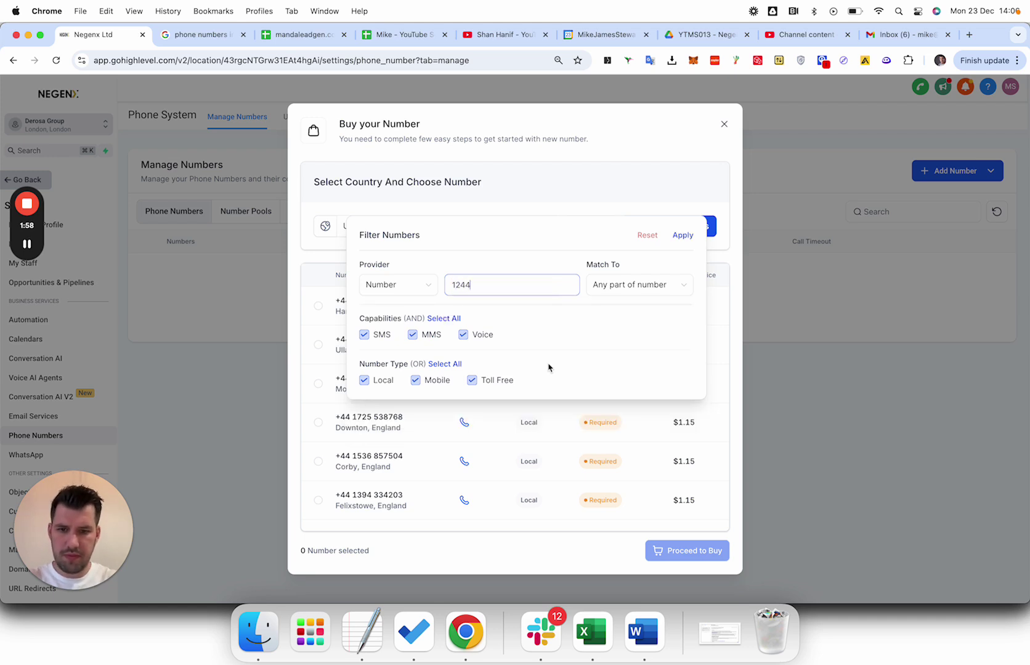
{"action": "left_click", "coordinate": [649, 283]}
{"action": "left_click", "coordinate": [622, 306]}
{"action": "left_click", "coordinate": [683, 234]}
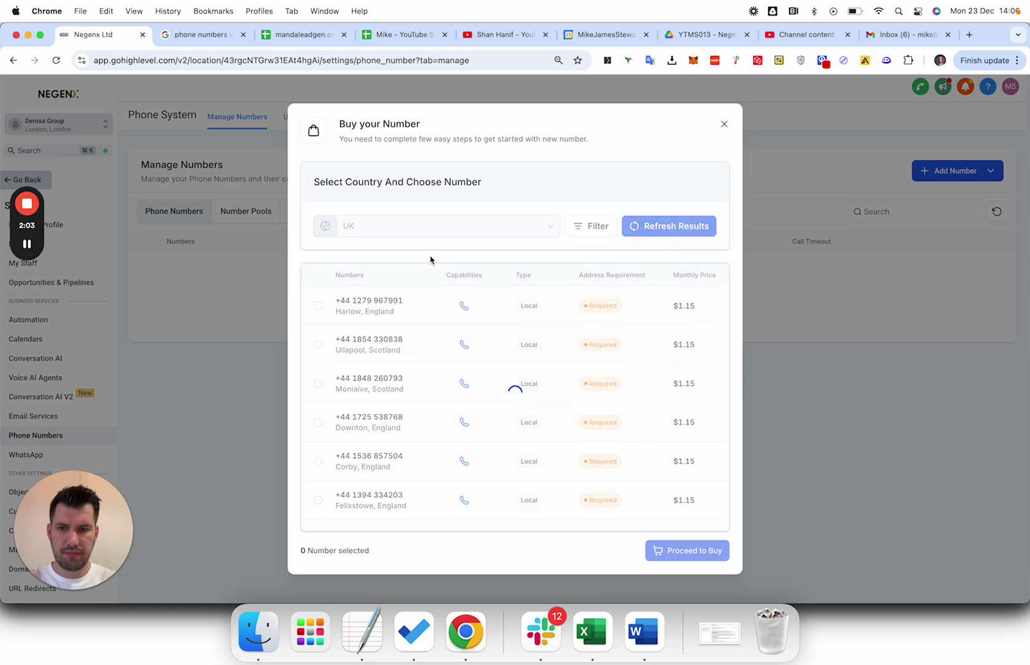
{"action": "triple_click", "coordinate": [369, 300]}
{"action": "key", "text": "super+c"}
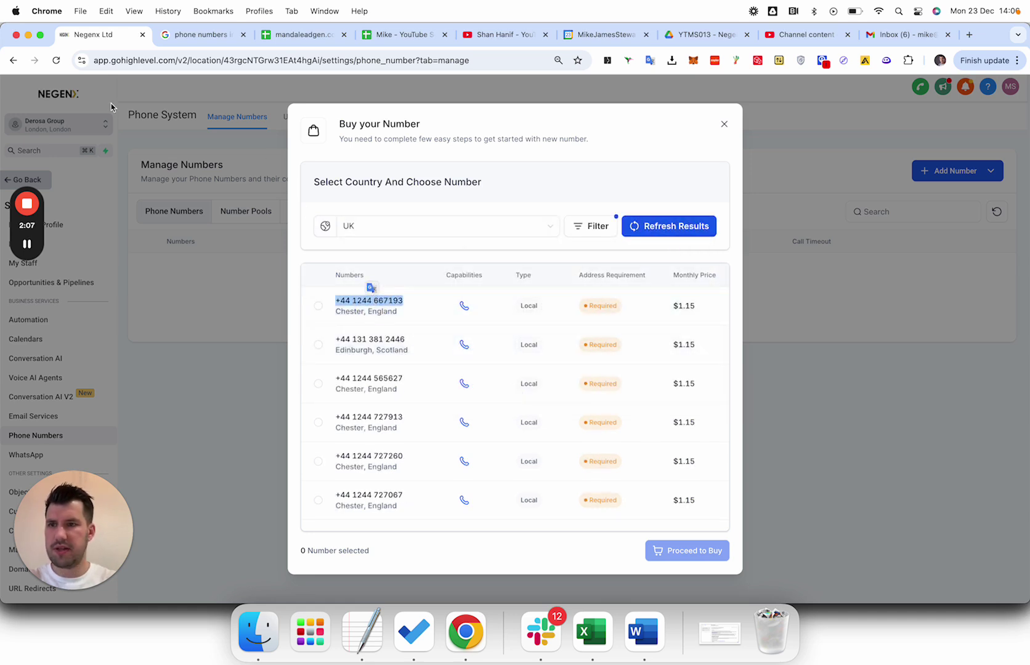
{"action": "left_click", "coordinate": [126, 60]}
{"action": "key", "text": "super+c"}
{"action": "right_click", "coordinate": [115, 42]}
{"action": "left_click", "coordinate": [127, 44]}
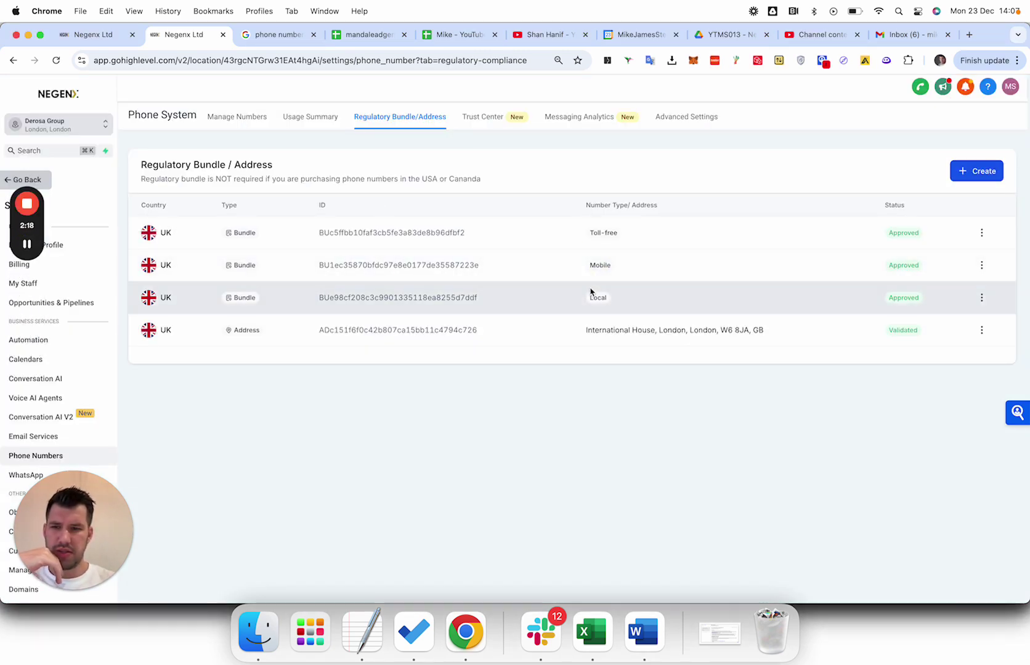
{"action": "left_click", "coordinate": [98, 35]}
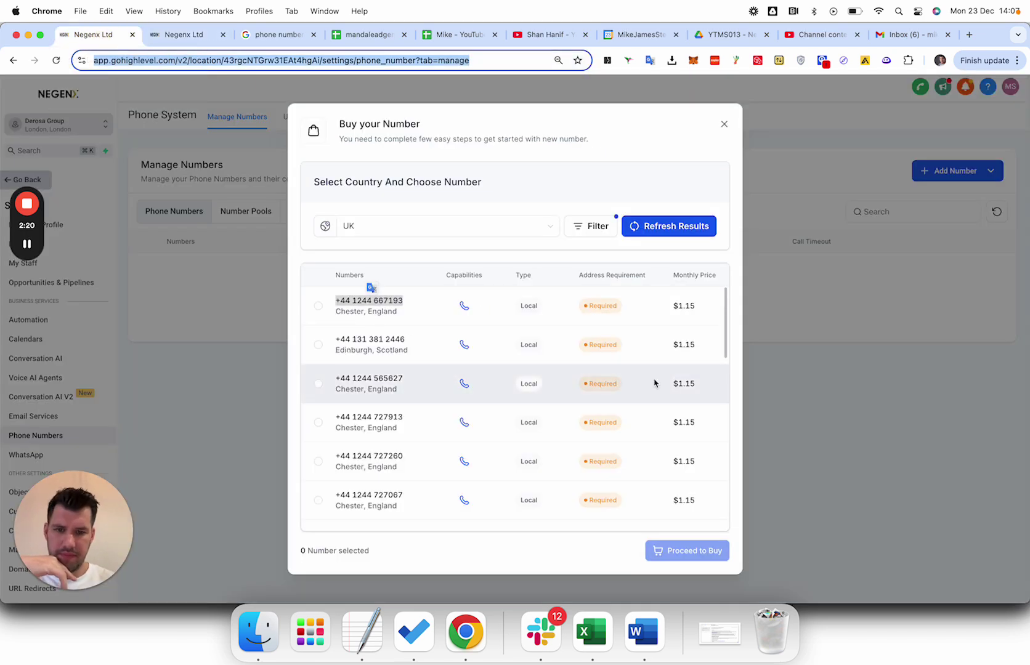
{"action": "triple_click", "coordinate": [396, 300]}
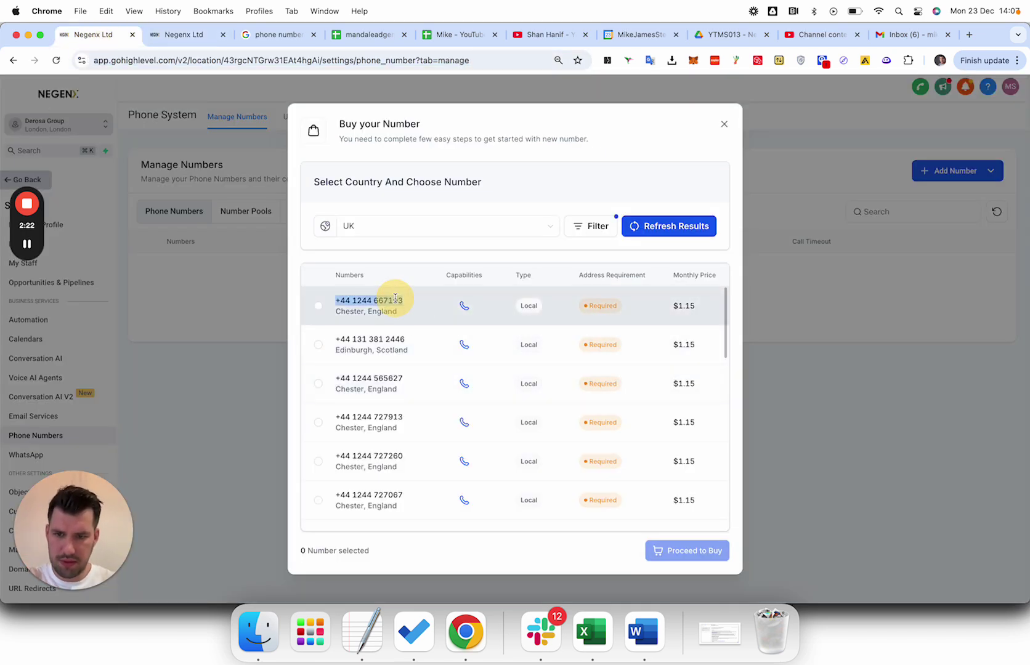
{"action": "left_click", "coordinate": [318, 303]}
{"action": "left_click", "coordinate": [675, 551]}
Buy it with the Negenx Ltd address and Derosa Group - GB bundle, then close the confirmation.
{"action": "left_click", "coordinate": [394, 401]}
{"action": "left_click", "coordinate": [373, 425]}
{"action": "left_click", "coordinate": [683, 554]}
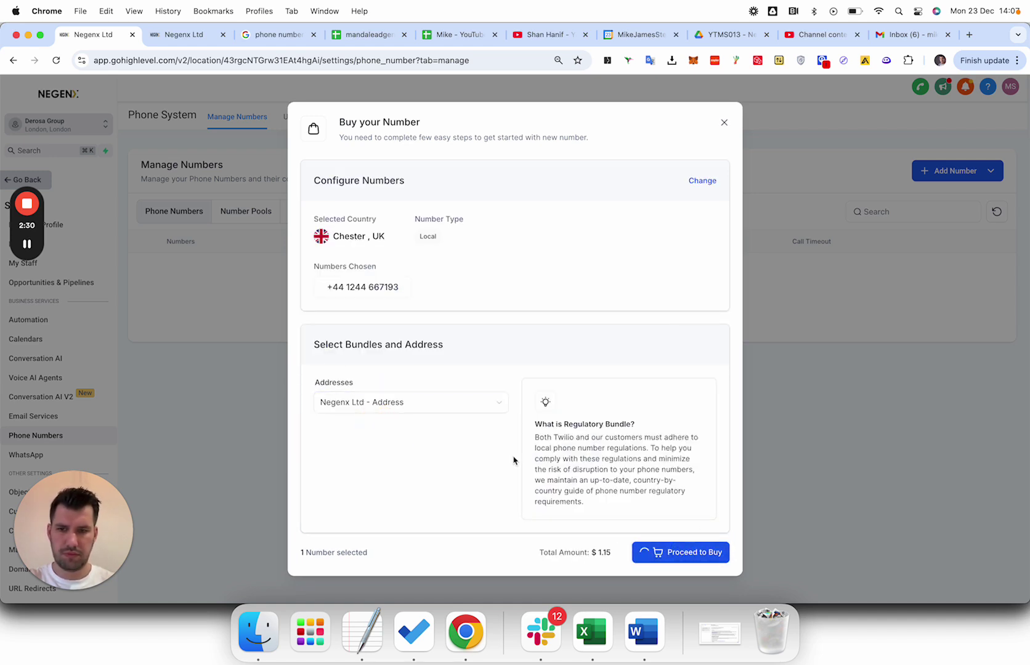
{"action": "left_click", "coordinate": [400, 407]}
{"action": "left_click", "coordinate": [379, 485]}
{"action": "left_click", "coordinate": [701, 560]}
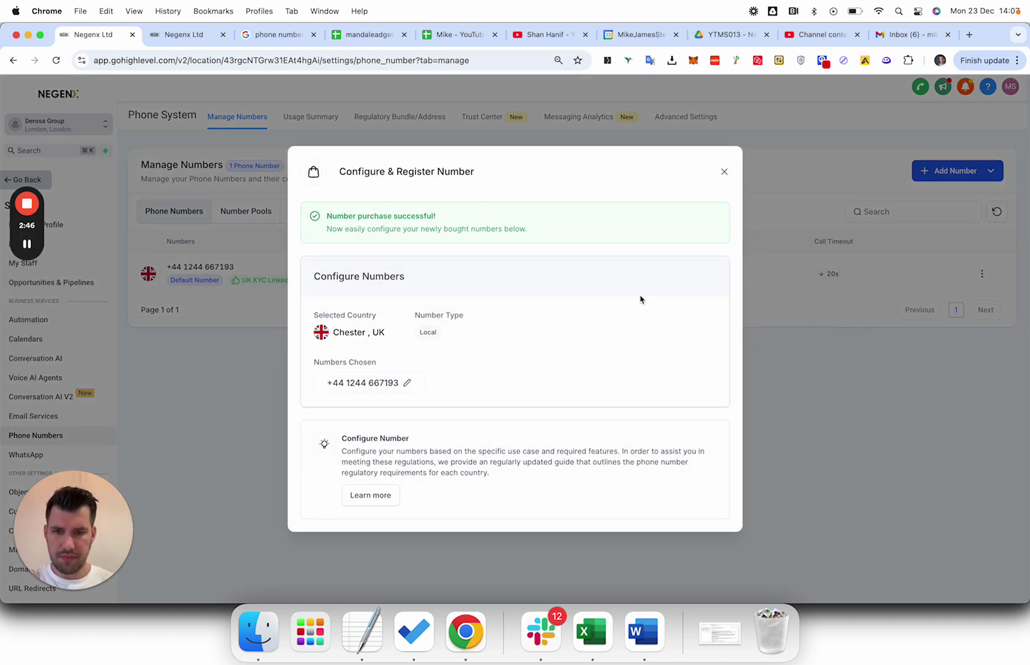
{"action": "left_click", "coordinate": [725, 171]}
{"action": "left_click", "coordinate": [966, 177]}
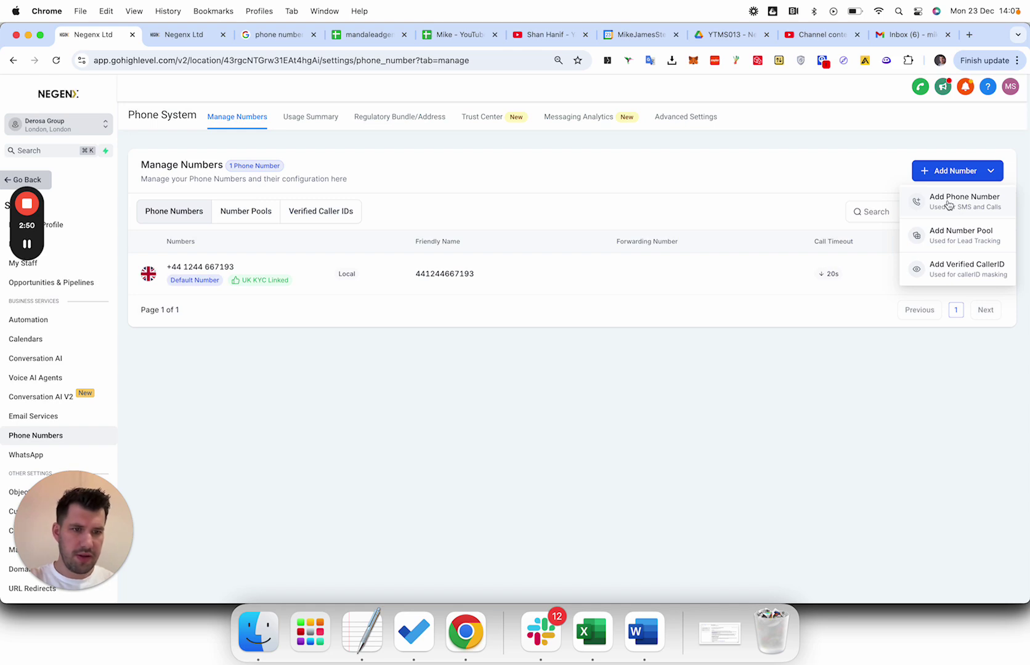
{"action": "left_click", "coordinate": [949, 205]}
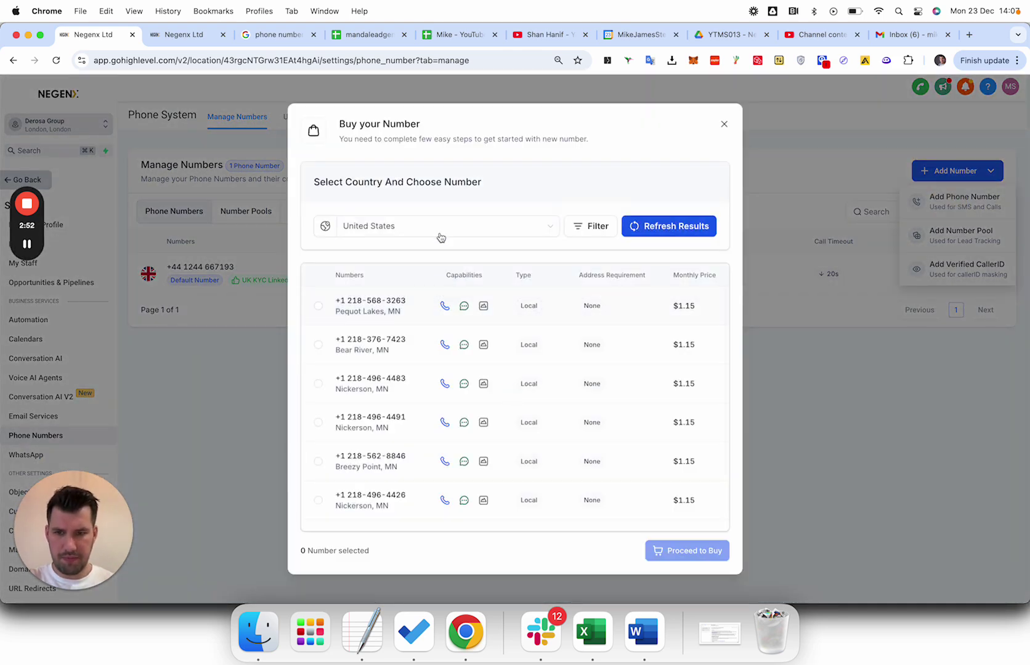
{"action": "left_click", "coordinate": [440, 231]}
{"action": "left_click", "coordinate": [413, 349]}
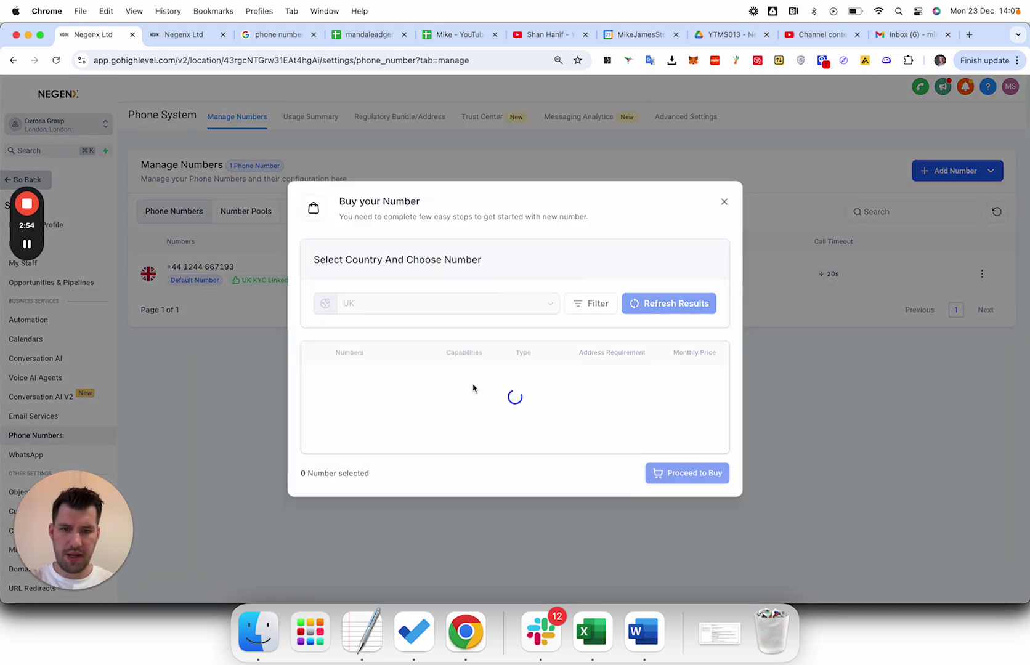
{"action": "scroll", "coordinate": [475, 382], "scroll_direction": "down", "scroll_amount": 10}
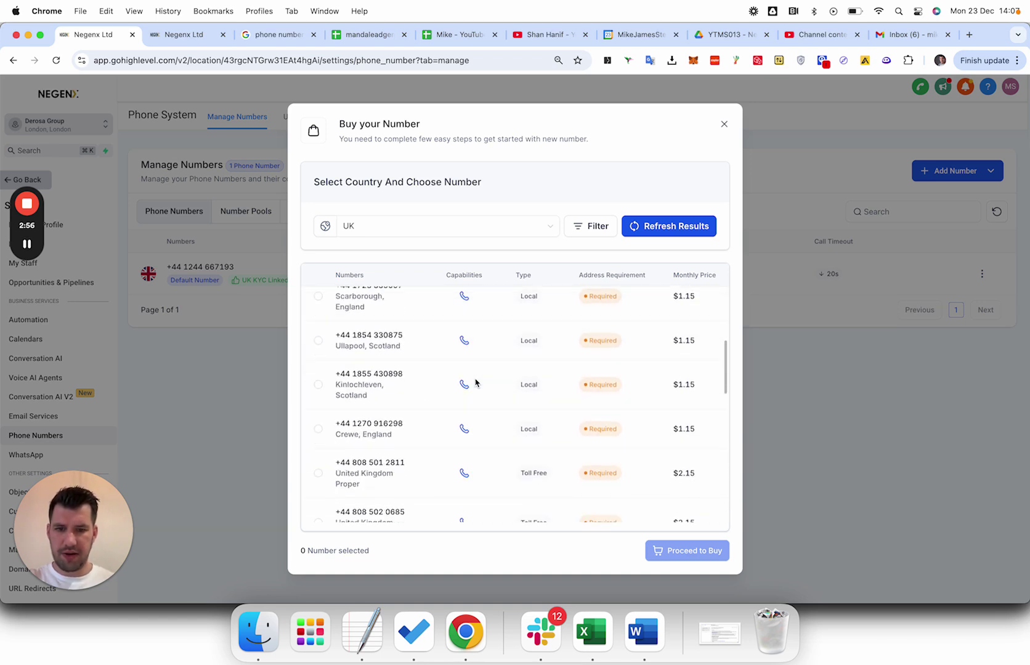
{"action": "scroll", "coordinate": [431, 400], "scroll_direction": "down", "scroll_amount": 1}
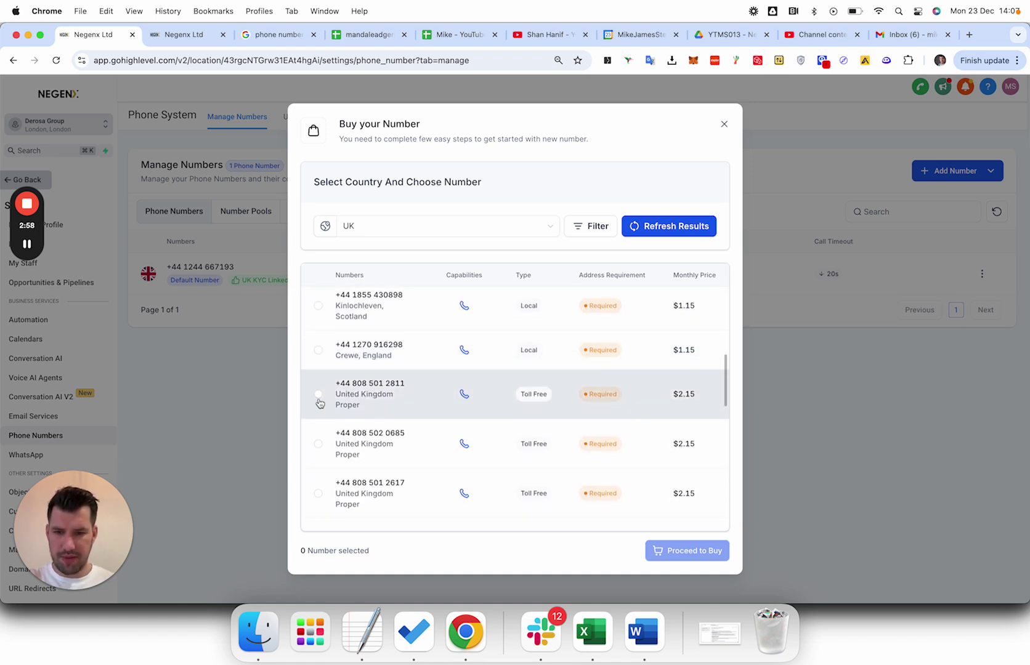
{"action": "scroll", "coordinate": [344, 419], "scroll_direction": "down", "scroll_amount": 4}
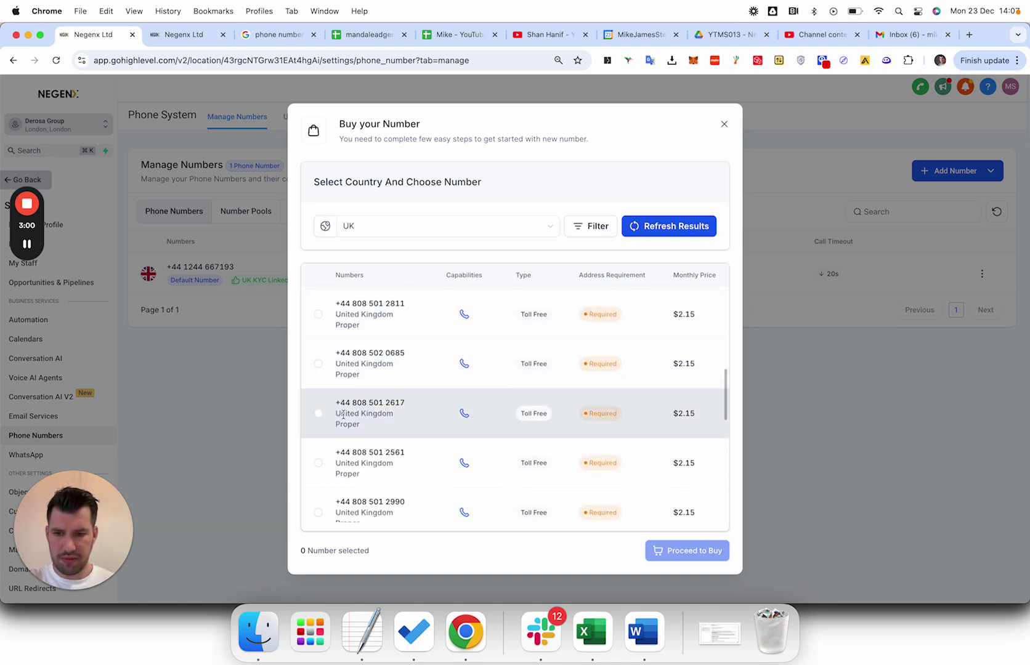
{"action": "scroll", "coordinate": [329, 438], "scroll_direction": "down", "scroll_amount": 1}
{"action": "left_click", "coordinate": [316, 466]}
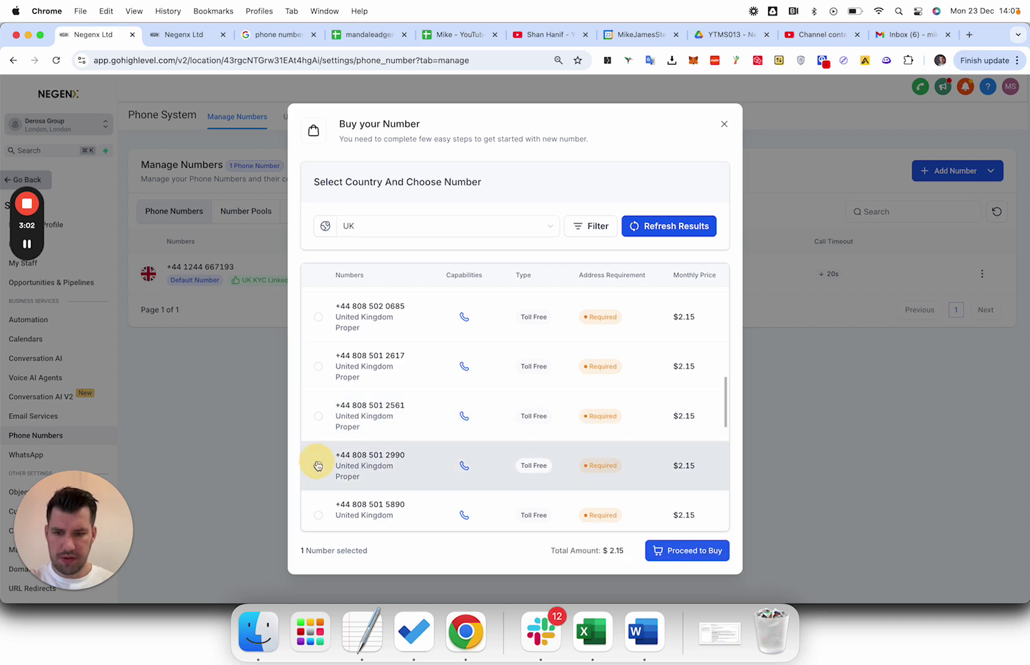
{"action": "left_click", "coordinate": [687, 552]}
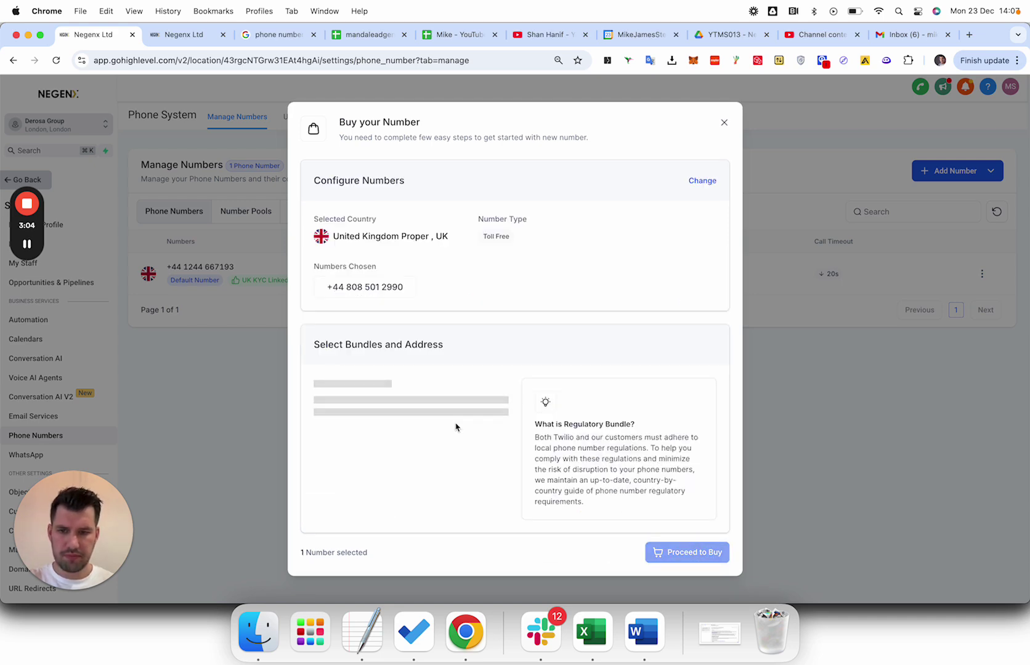
Complete the purchase using the Negenx Ltd address and Derosa Group - GB bundle, then close the confirmation.
{"action": "left_click", "coordinate": [422, 417]}
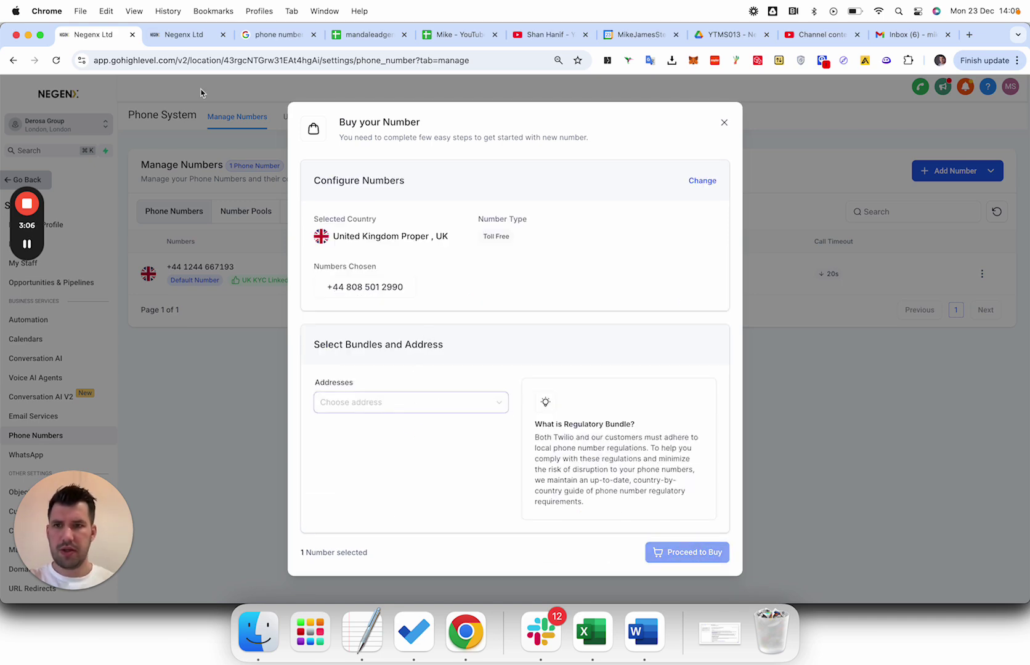
{"action": "left_click", "coordinate": [179, 35]}
{"action": "left_click", "coordinate": [88, 39]}
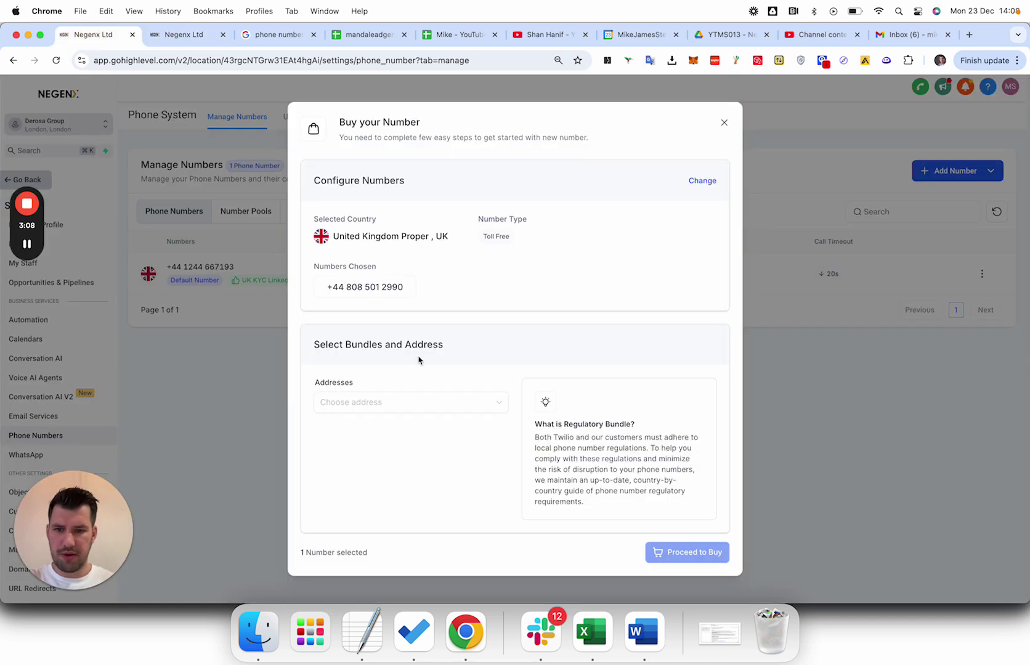
{"action": "left_click", "coordinate": [402, 401]}
{"action": "left_click", "coordinate": [382, 439]}
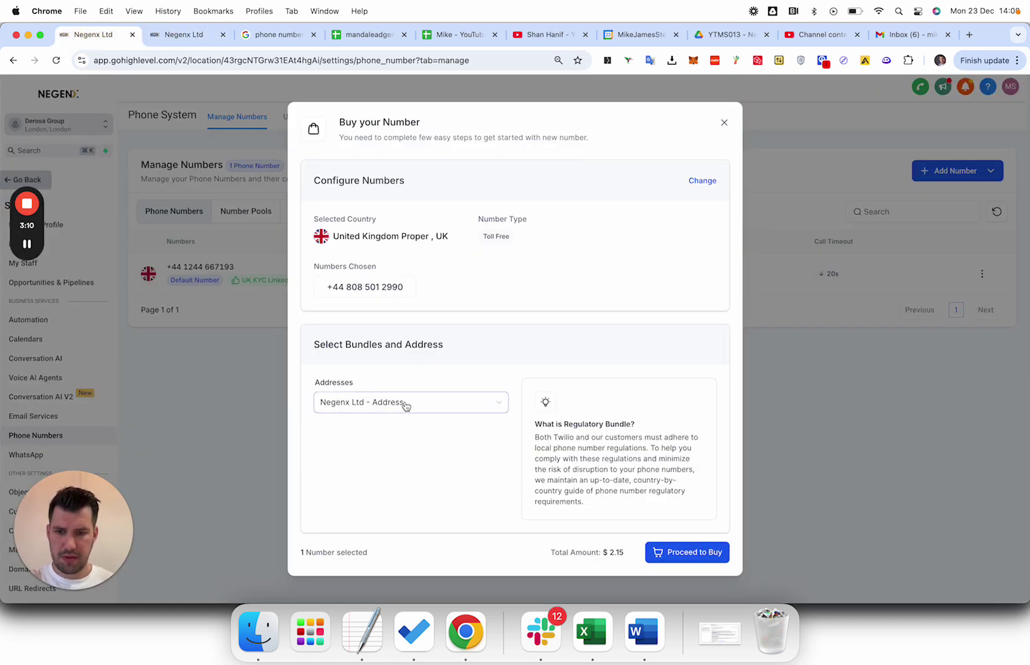
{"action": "left_click", "coordinate": [695, 553]}
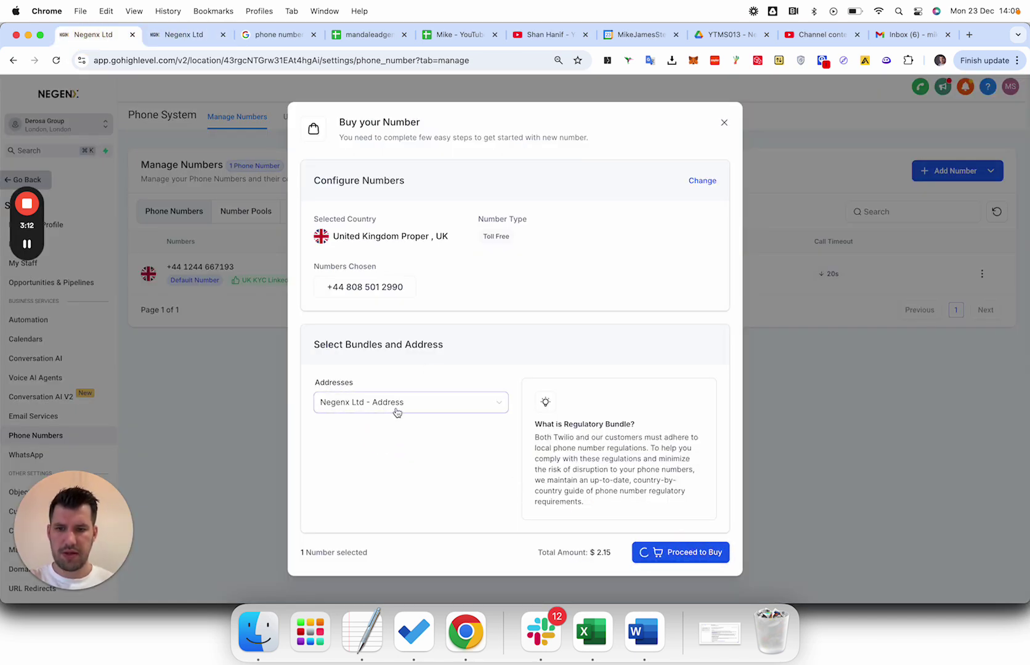
{"action": "left_click", "coordinate": [397, 410]}
{"action": "left_click", "coordinate": [393, 426]}
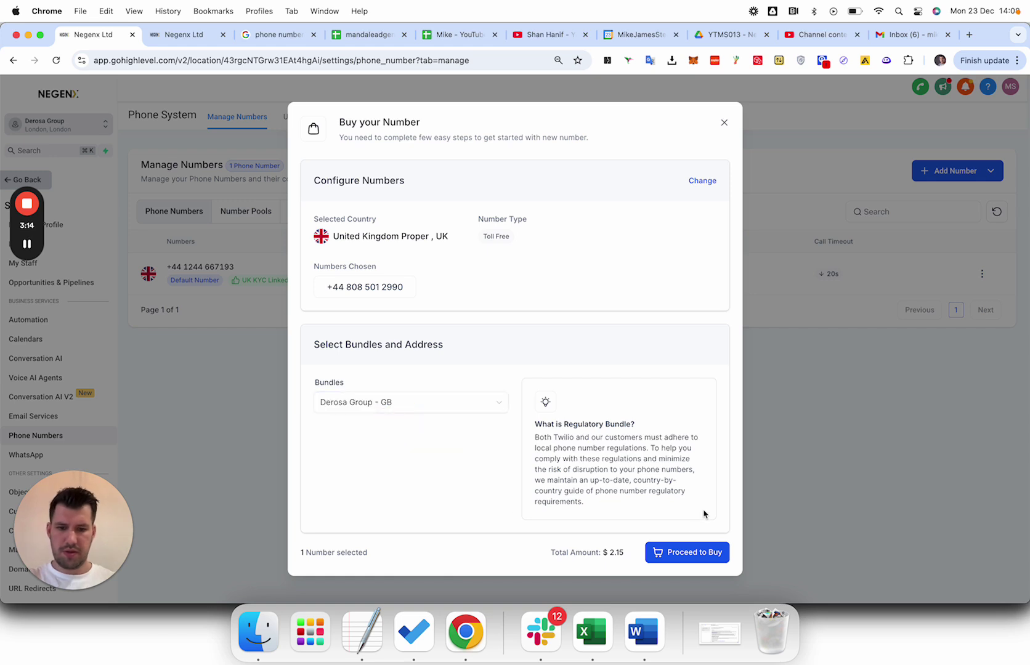
{"action": "left_click", "coordinate": [660, 552]}
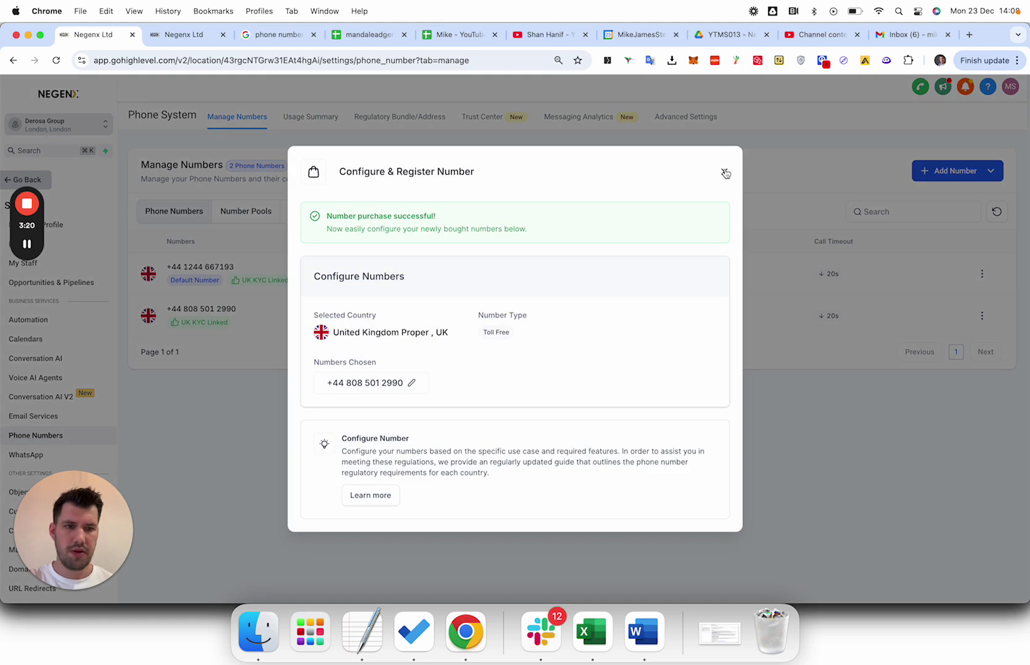
{"action": "left_click", "coordinate": [726, 170]}
{"action": "left_click", "coordinate": [934, 172]}
{"action": "left_click", "coordinate": [934, 199]}
{"action": "left_click", "coordinate": [414, 225]}
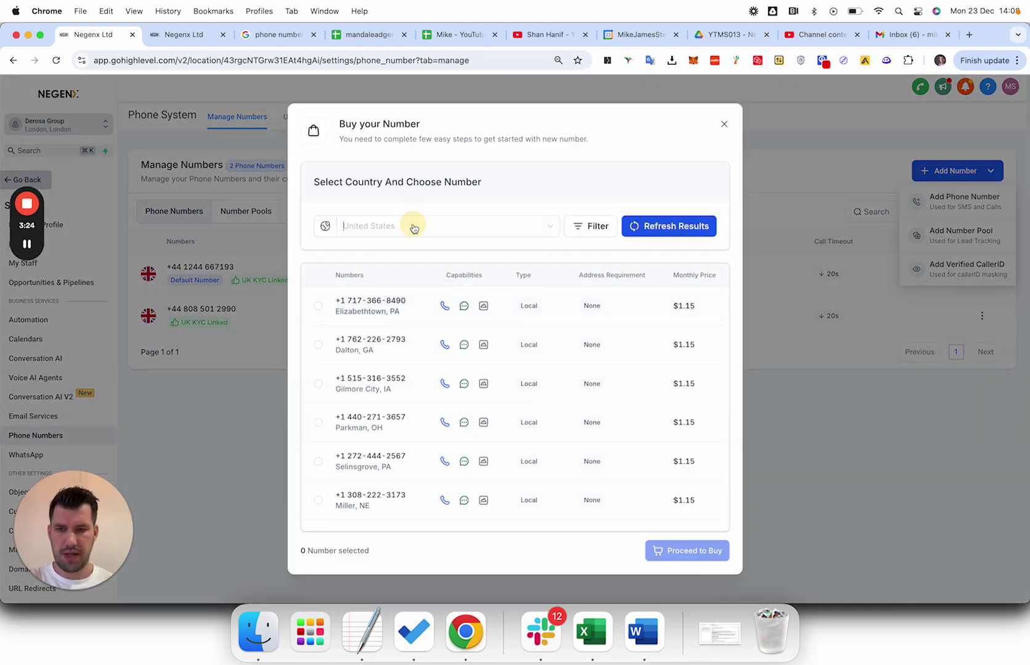
{"action": "left_click", "coordinate": [374, 349]}
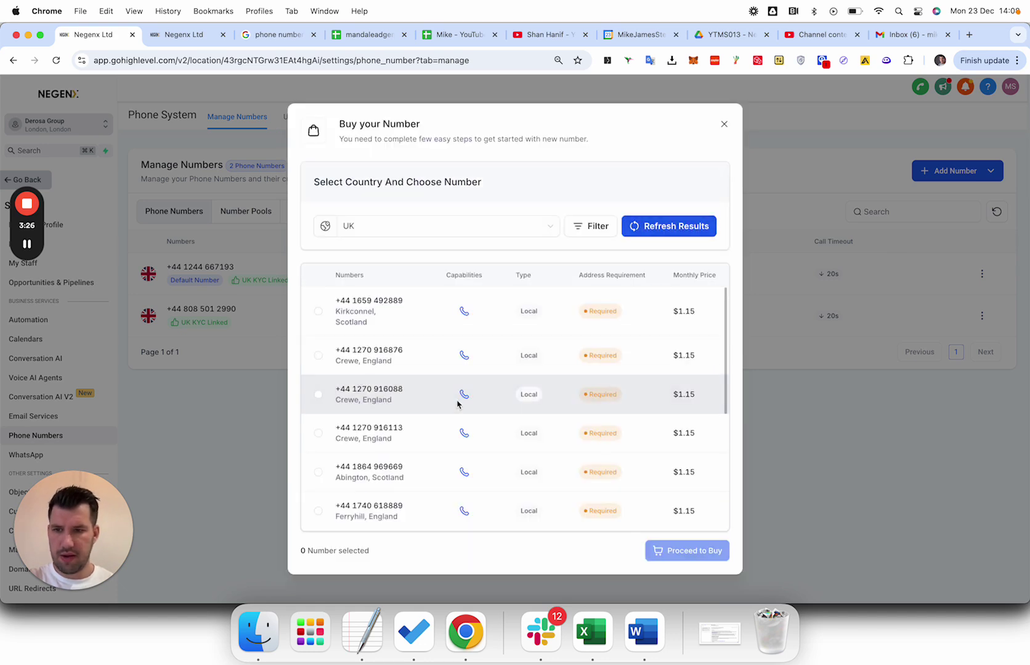
{"action": "scroll", "coordinate": [459, 398], "scroll_direction": "down", "scroll_amount": 15}
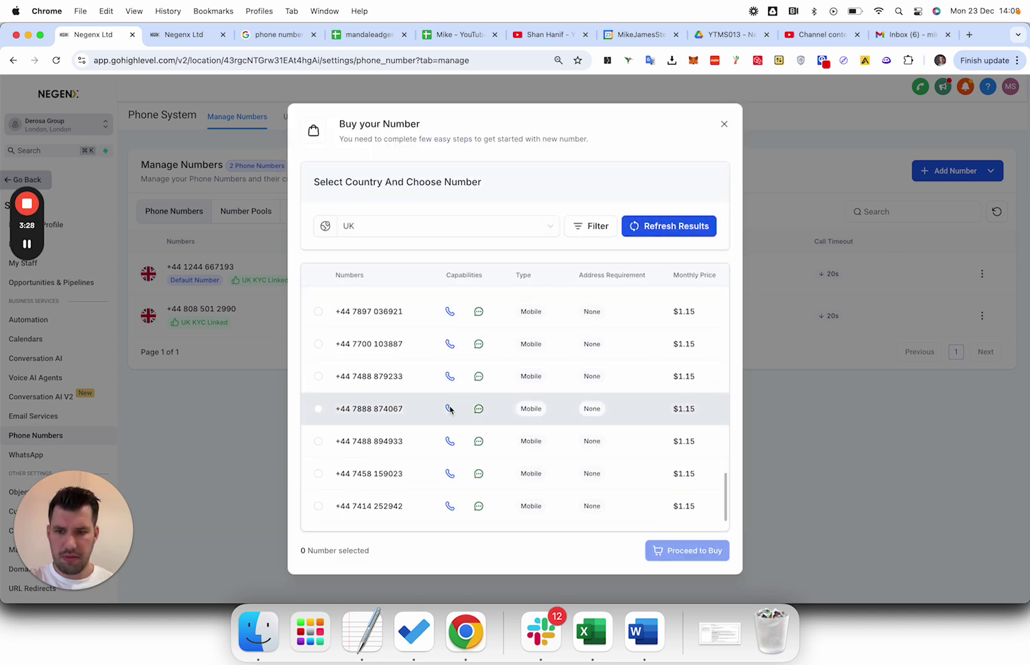
{"action": "left_click", "coordinate": [318, 376]}
Buy it with the Derosa Group - GB bundle and close the confirmation.
{"action": "left_click", "coordinate": [692, 551]}
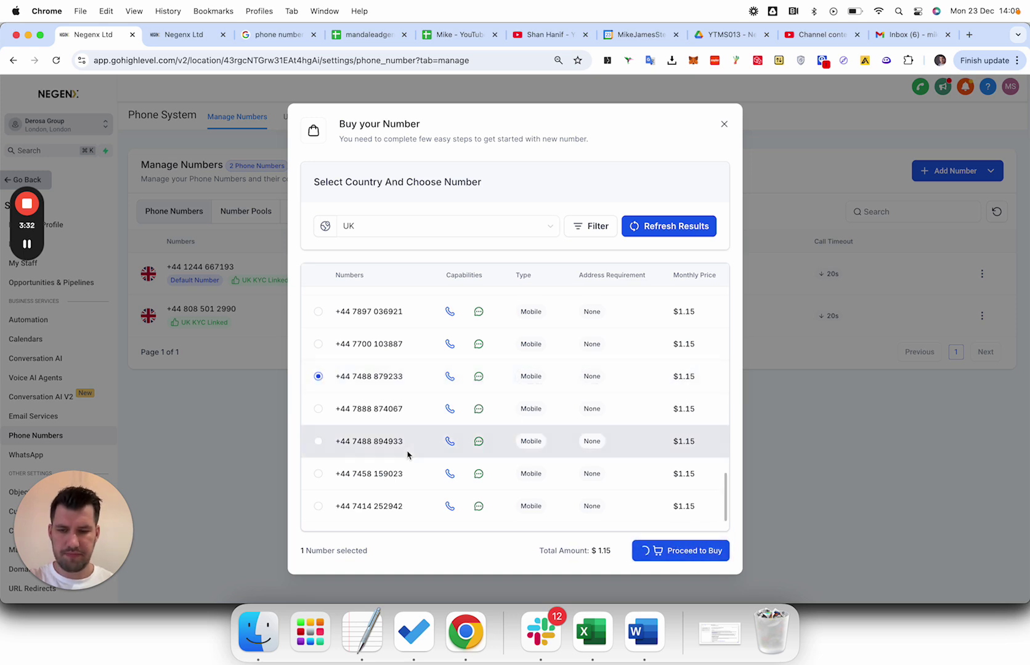
{"action": "left_click", "coordinate": [393, 403]}
{"action": "left_click", "coordinate": [381, 457]}
{"action": "left_click", "coordinate": [677, 550]}
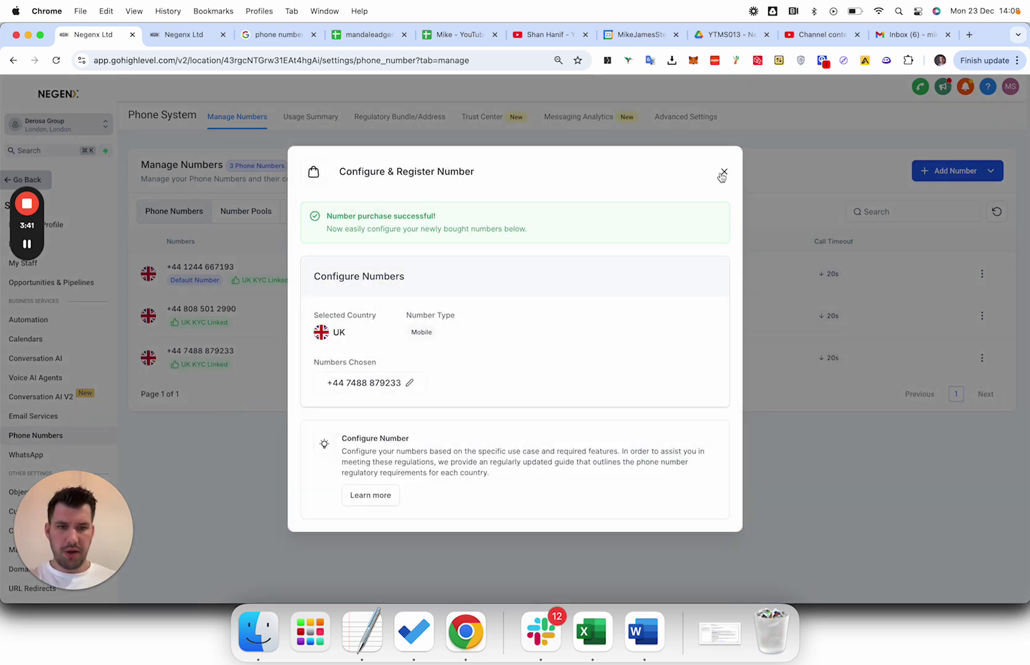
{"action": "left_click", "coordinate": [725, 174]}
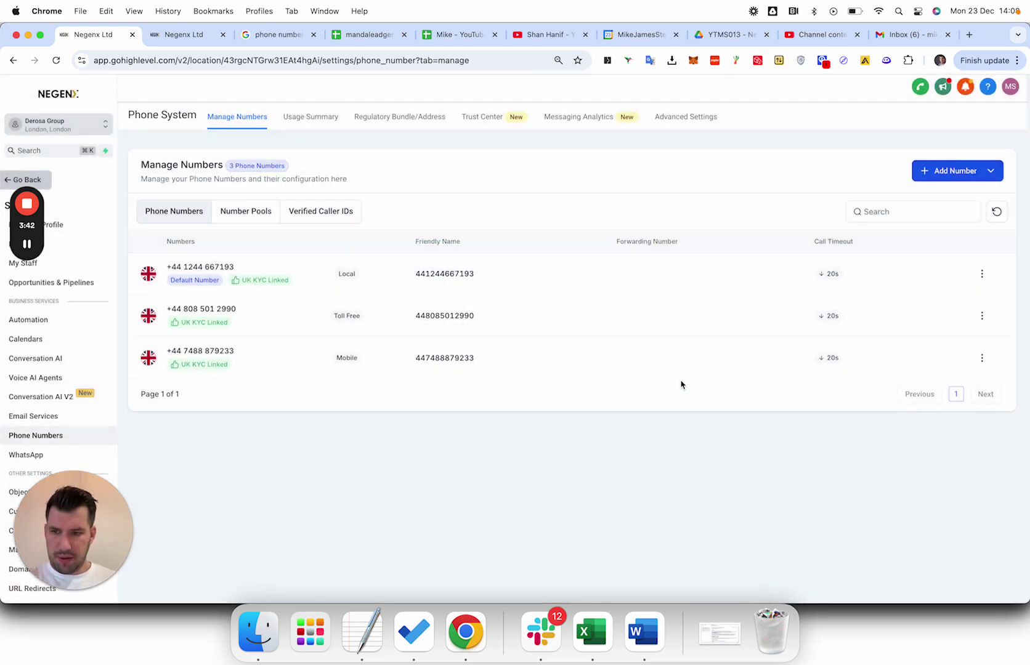
{"action": "left_click", "coordinate": [982, 358]}
{"action": "left_click", "coordinate": [942, 397]}
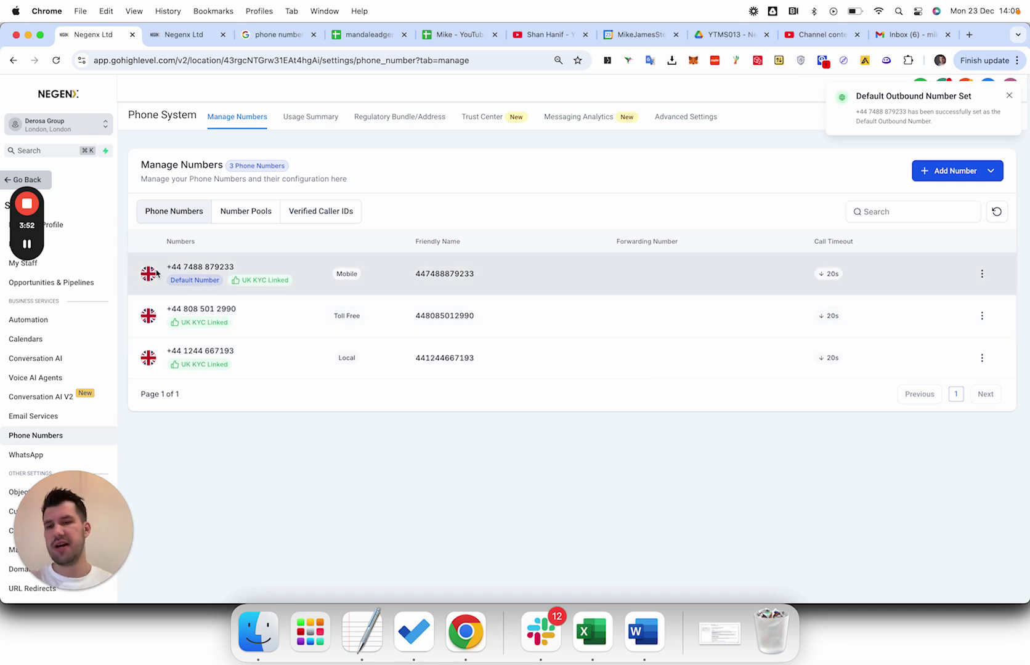
{"action": "triple_click", "coordinate": [209, 266]}
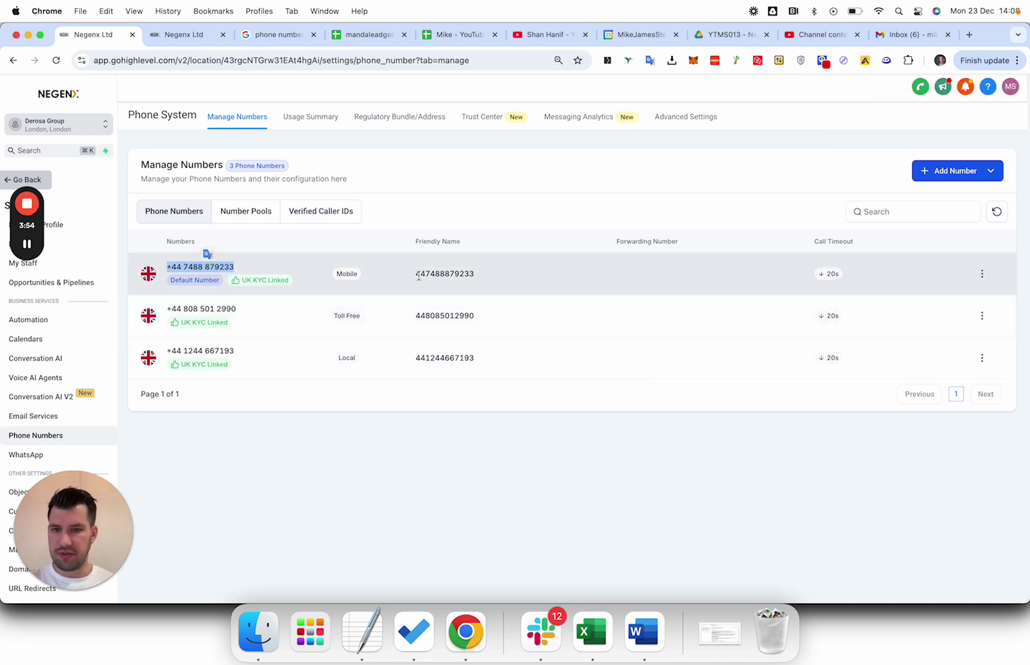
{"action": "left_click", "coordinate": [983, 273]}
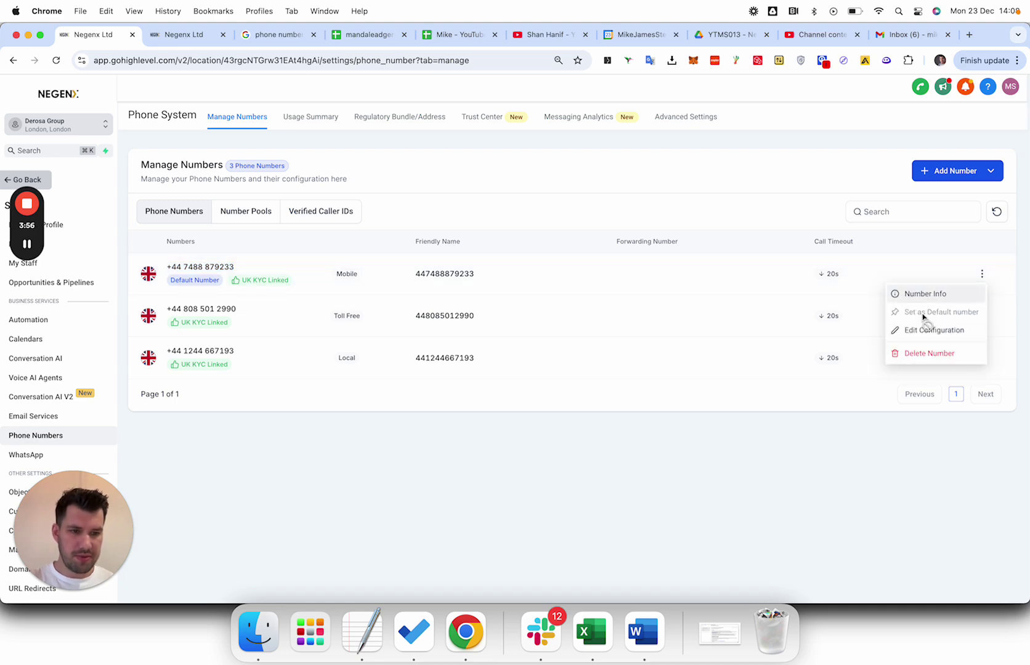
{"action": "left_click", "coordinate": [934, 294]}
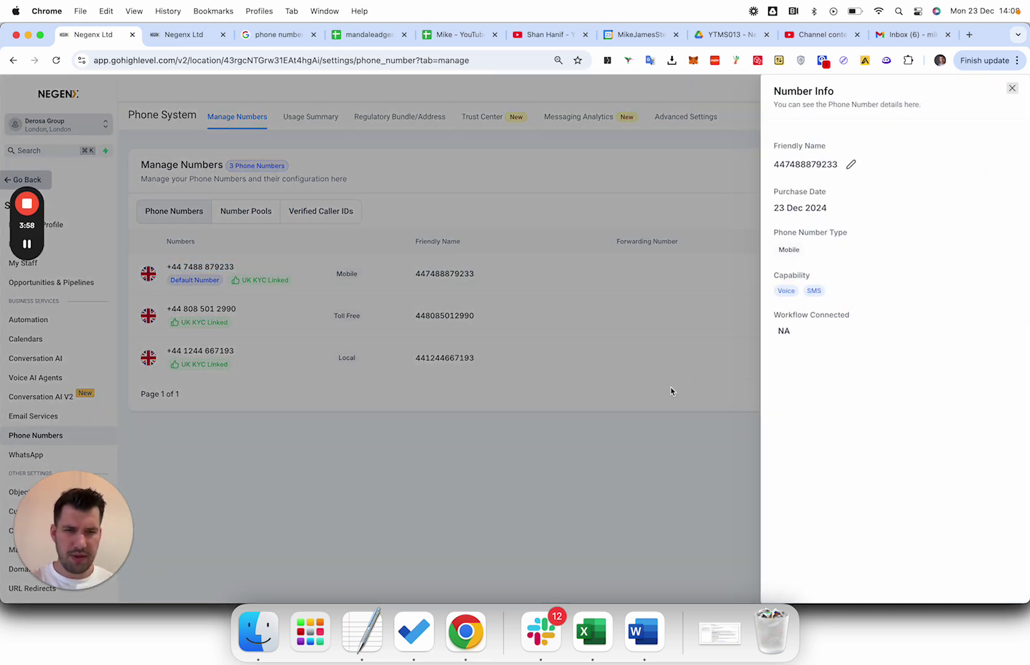
{"action": "left_click", "coordinate": [677, 383]}
Rename the mobile number to Mobile in its configuration.
{"action": "left_click", "coordinate": [984, 274]}
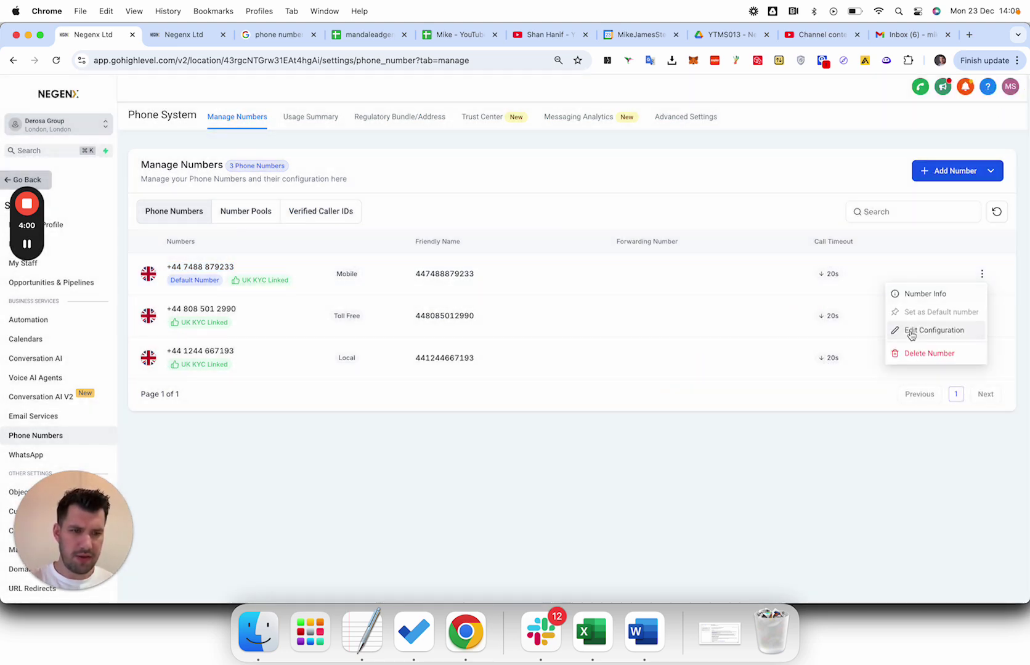
{"action": "left_click", "coordinate": [912, 330]}
{"action": "double_click", "coordinate": [432, 229]}
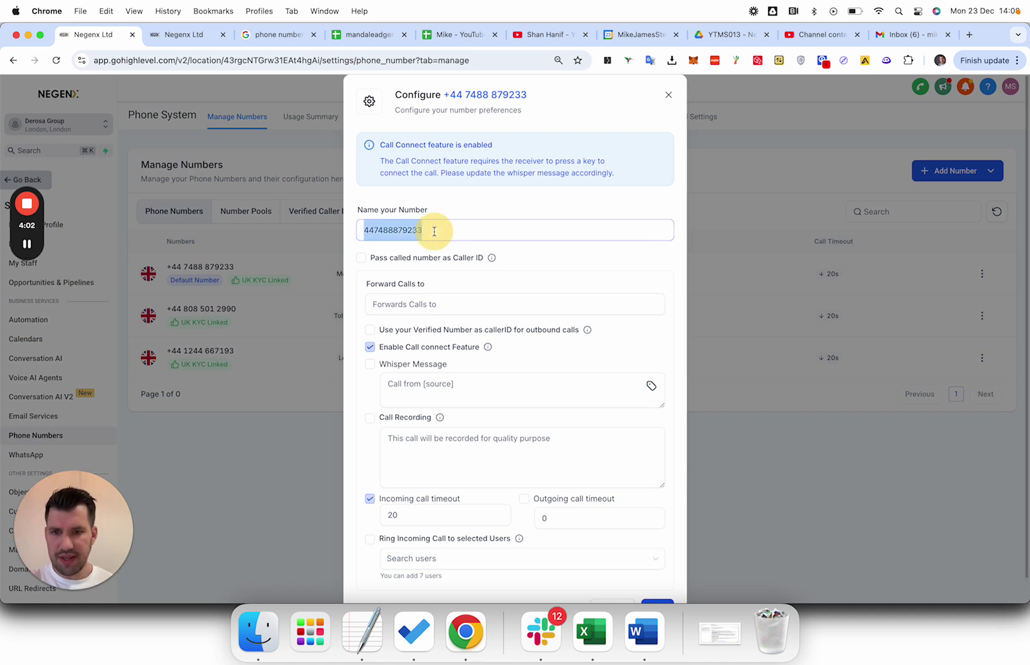
{"action": "type", "text": "Mobile"}
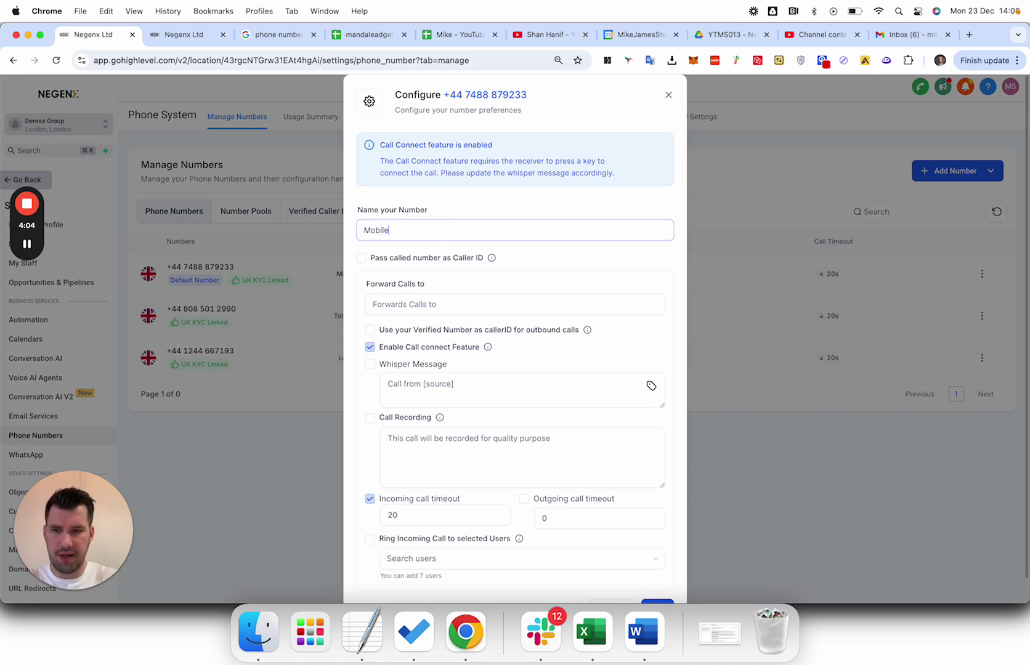
{"action": "scroll", "coordinate": [465, 282], "scroll_direction": "down", "scroll_amount": 1}
{"action": "mouse_move", "coordinate": [491, 228]}
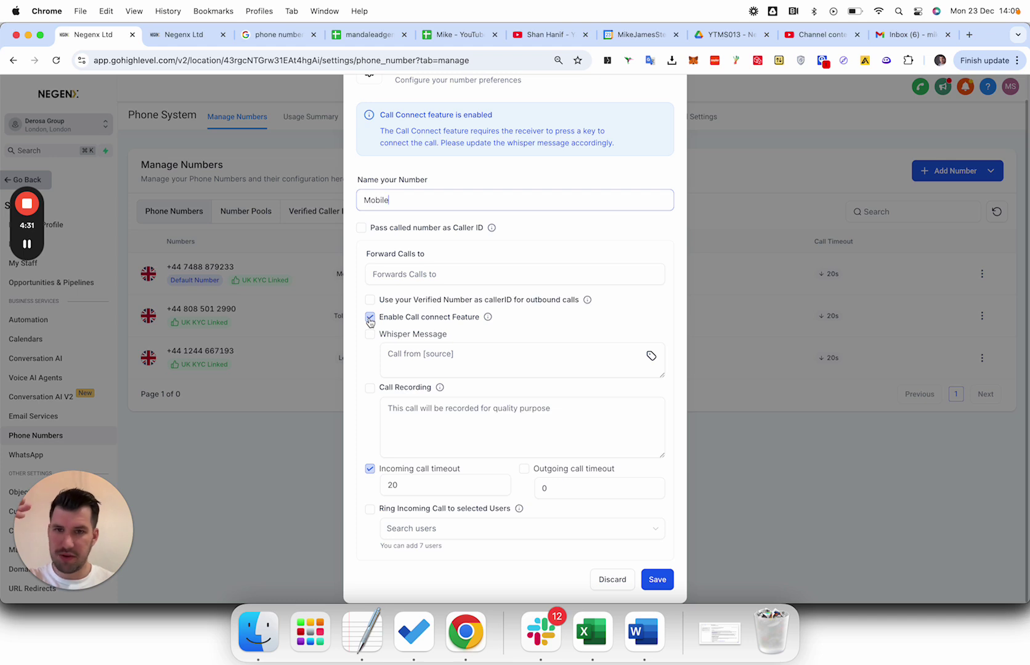
Turn off call connect, enable call recording and set a 20-second outgoing timeout.
{"action": "left_click", "coordinate": [370, 318]}
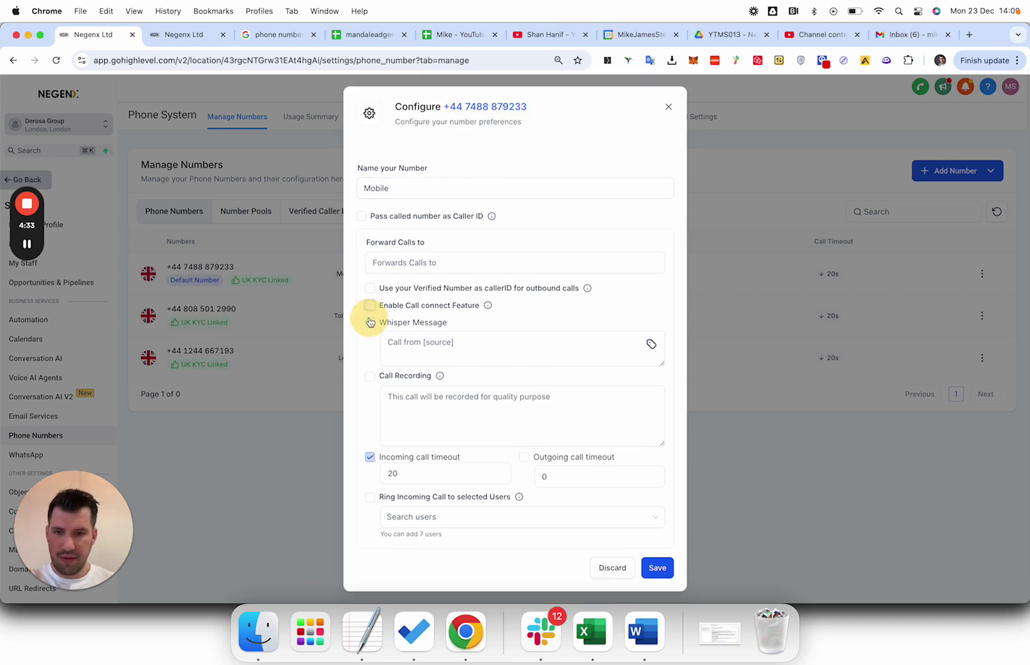
{"action": "left_click", "coordinate": [368, 374]}
{"action": "left_click", "coordinate": [397, 394]}
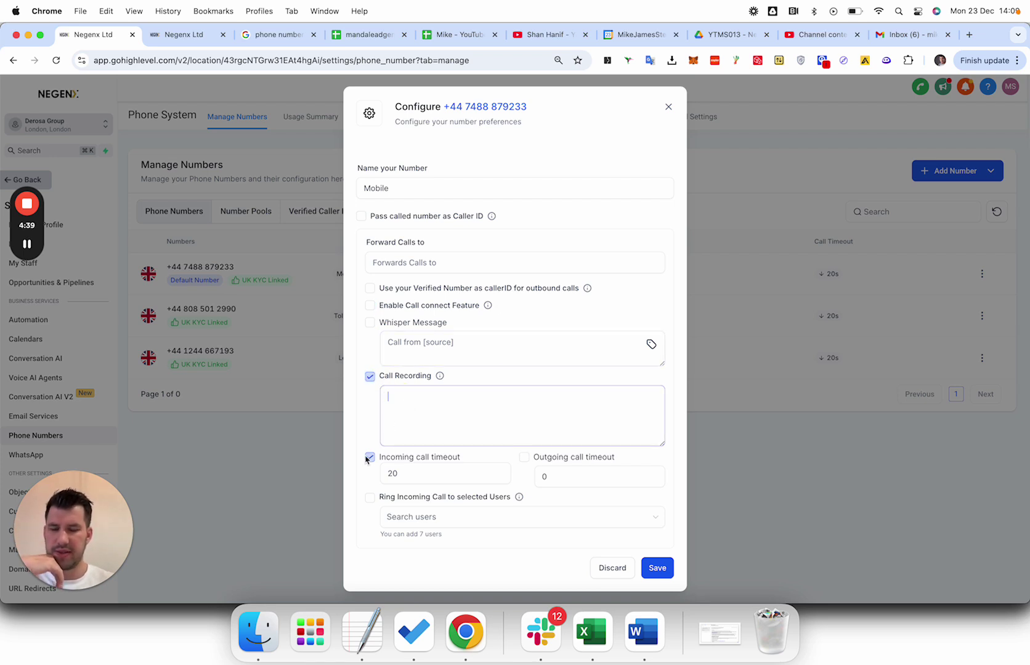
{"action": "left_click", "coordinate": [525, 457]}
{"action": "left_click", "coordinate": [562, 475]}
{"action": "type", "text": "20"}
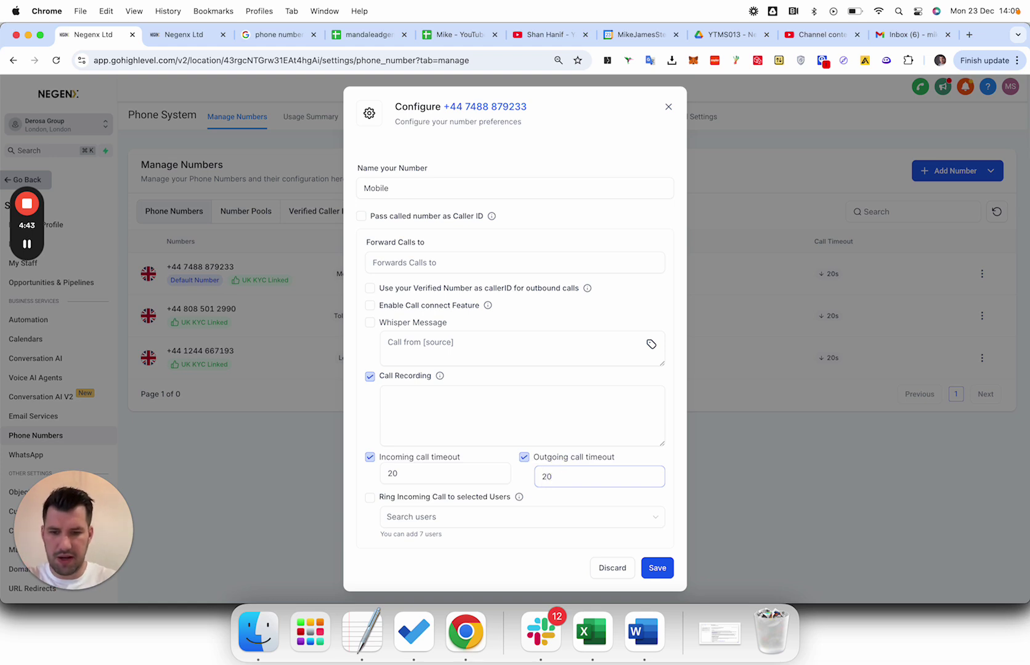
Ring the staff user on incoming calls and save the Mobile configuration.
{"action": "left_click", "coordinate": [425, 498]}
{"action": "left_click", "coordinate": [439, 521]}
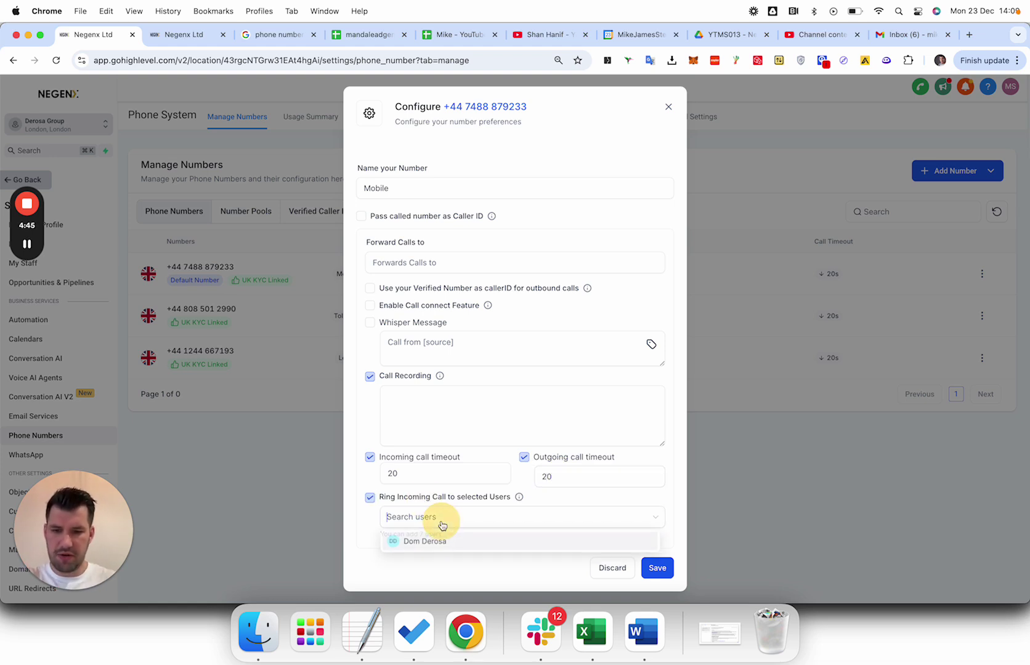
{"action": "left_click", "coordinate": [444, 541]}
{"action": "left_click", "coordinate": [644, 499]}
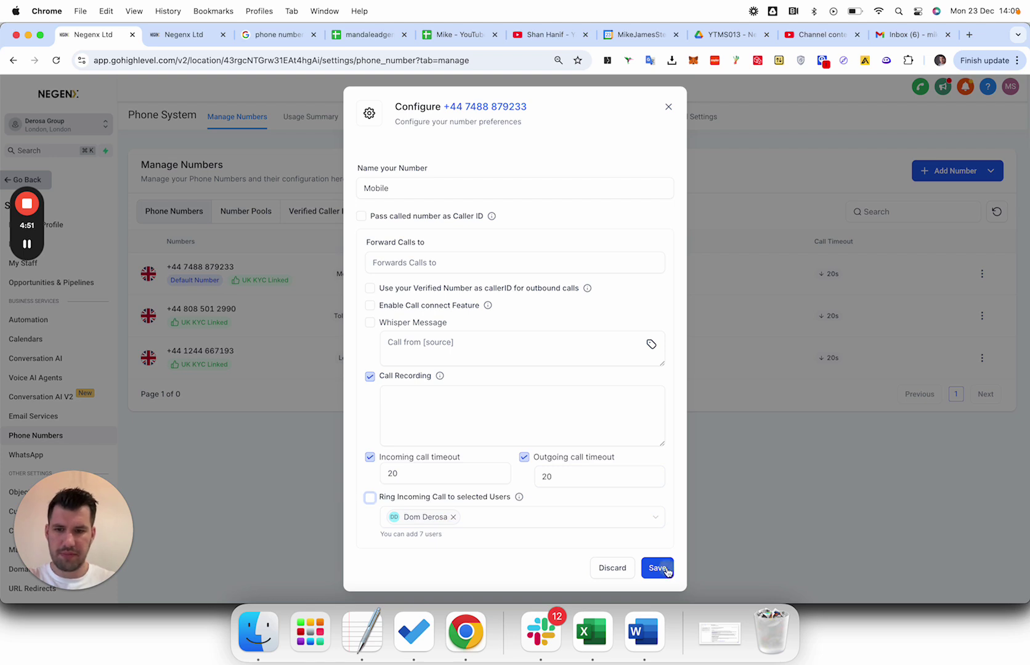
{"action": "left_click", "coordinate": [667, 572]}
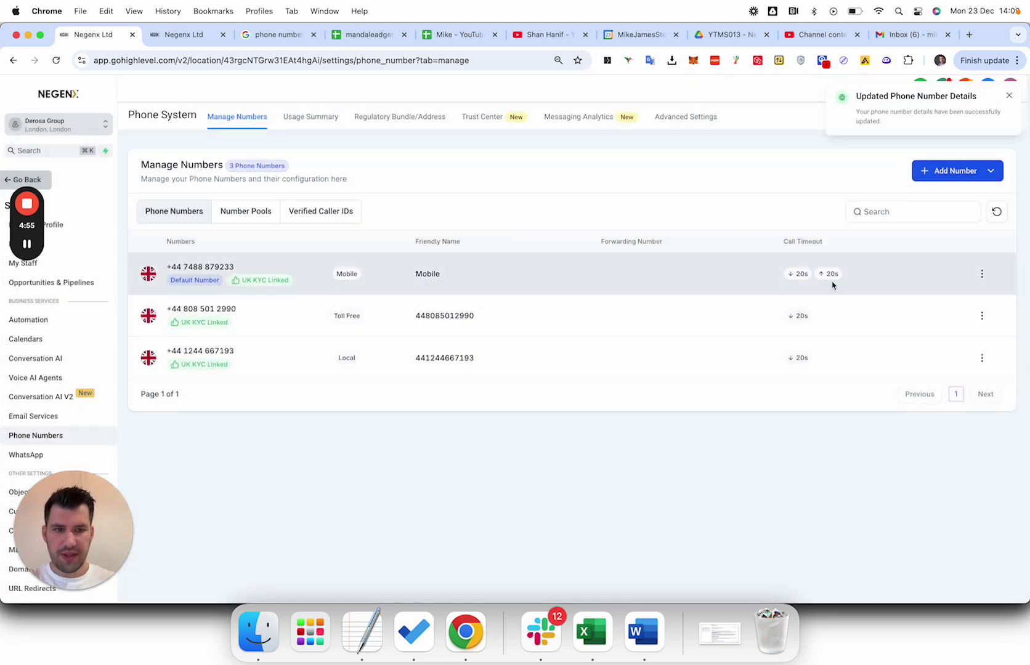
{"action": "left_click", "coordinate": [982, 274]}
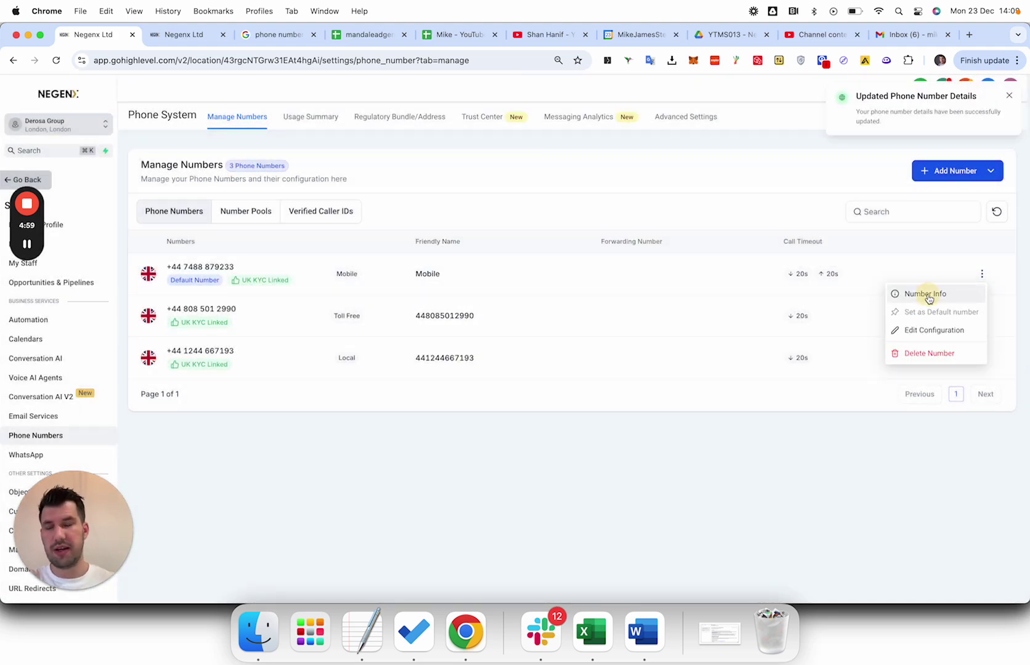
{"action": "left_click", "coordinate": [926, 295]}
{"action": "left_click", "coordinate": [703, 291]}
{"action": "left_click", "coordinate": [982, 275]}
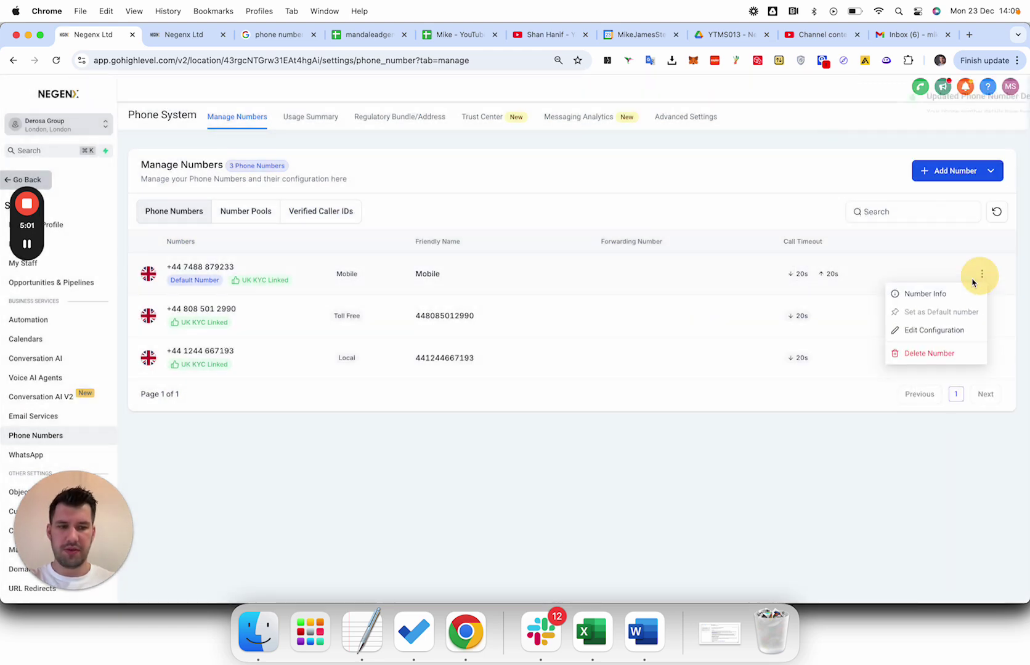
{"action": "left_click", "coordinate": [924, 331]}
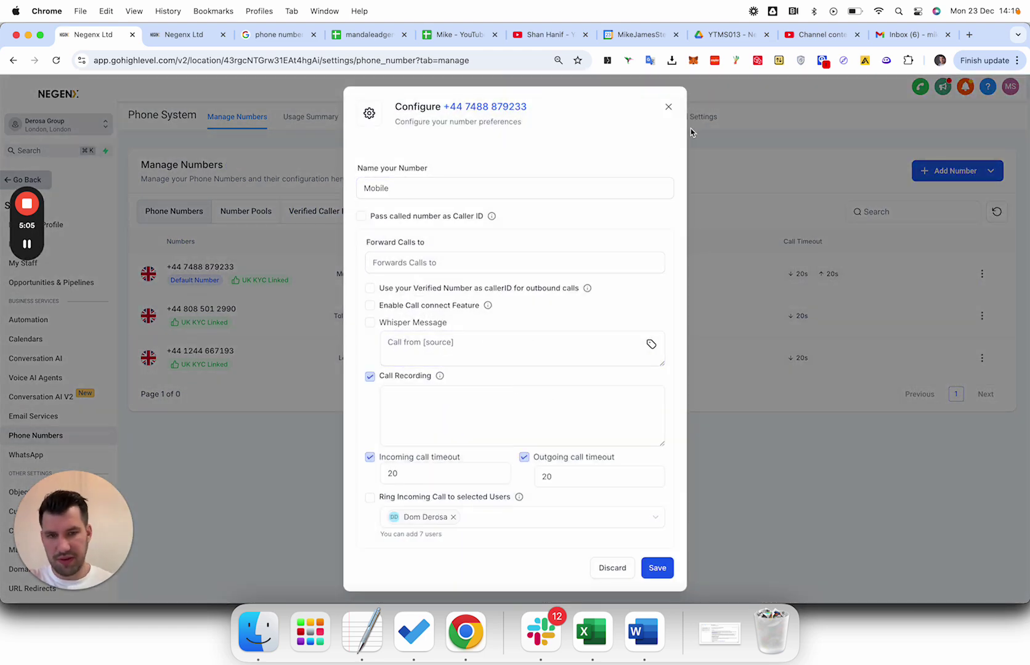
{"action": "left_click", "coordinate": [669, 109]}
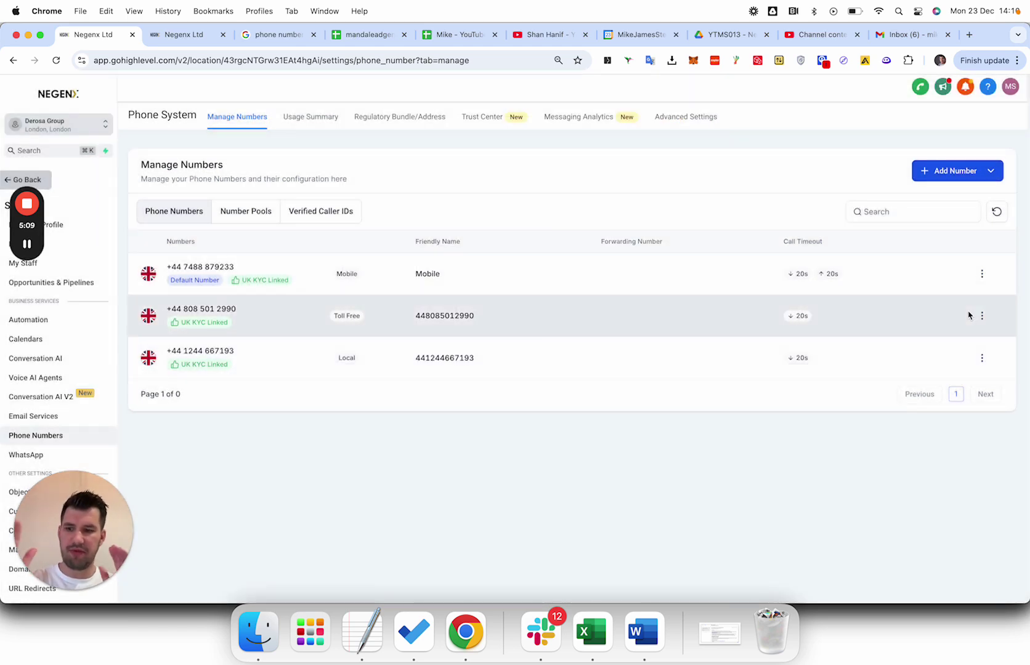
{"action": "triple_click", "coordinate": [199, 264]}
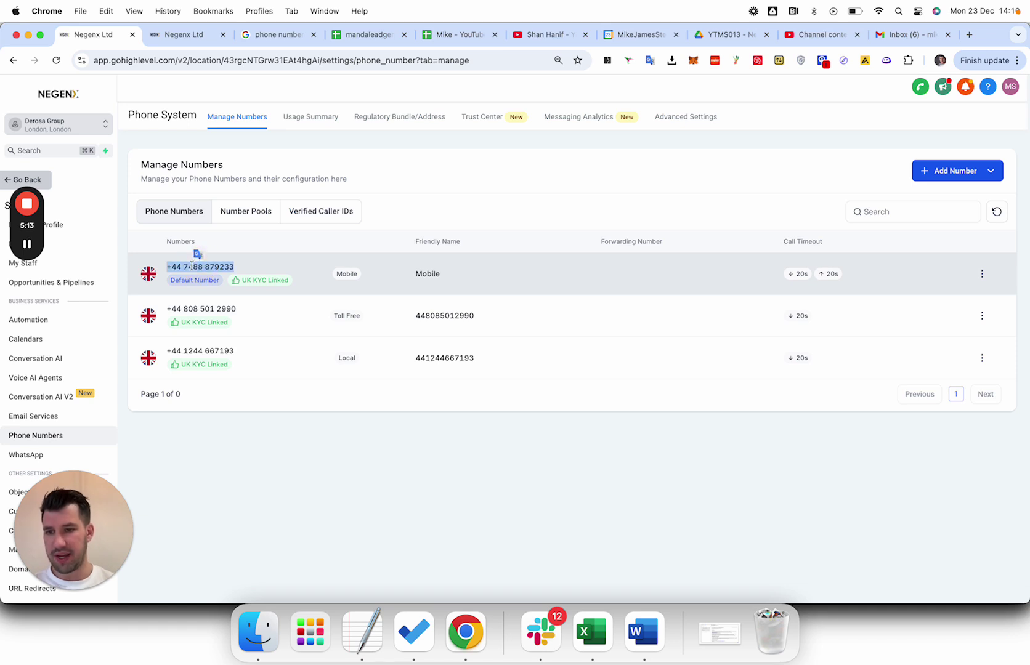
{"action": "triple_click", "coordinate": [201, 310]}
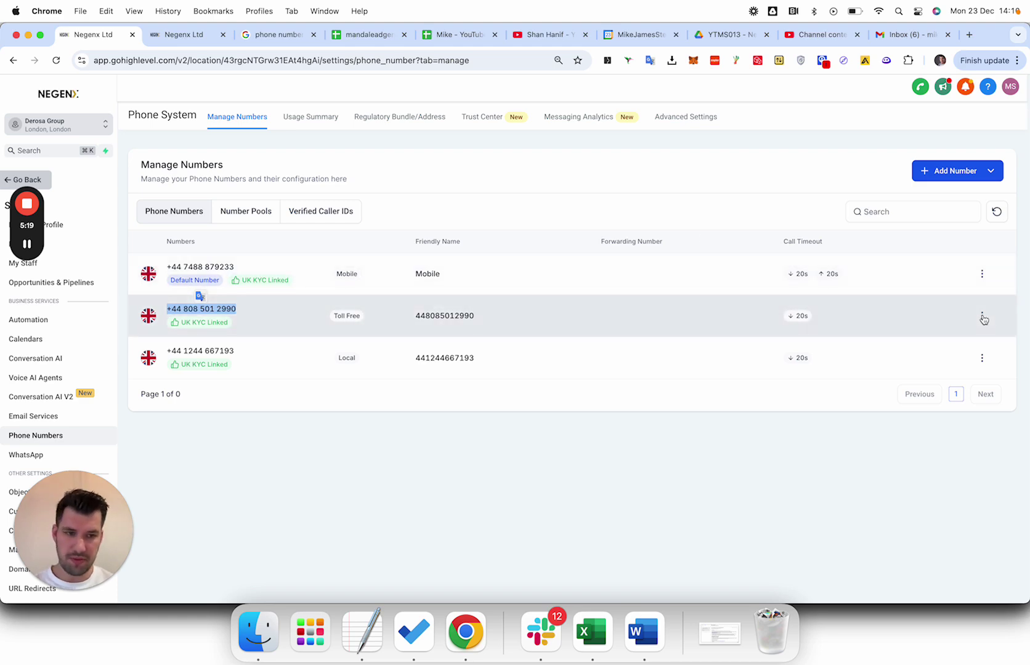
{"action": "left_click", "coordinate": [983, 316]}
Rename the toll-free number to Toll Free.
{"action": "left_click", "coordinate": [918, 371]}
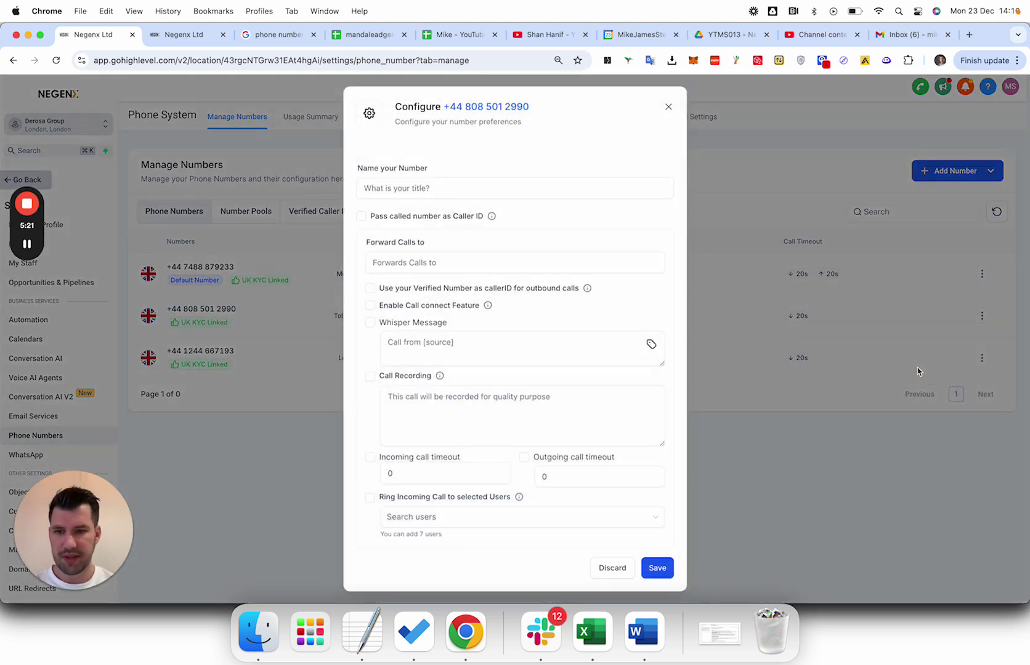
{"action": "left_click", "coordinate": [437, 225]}
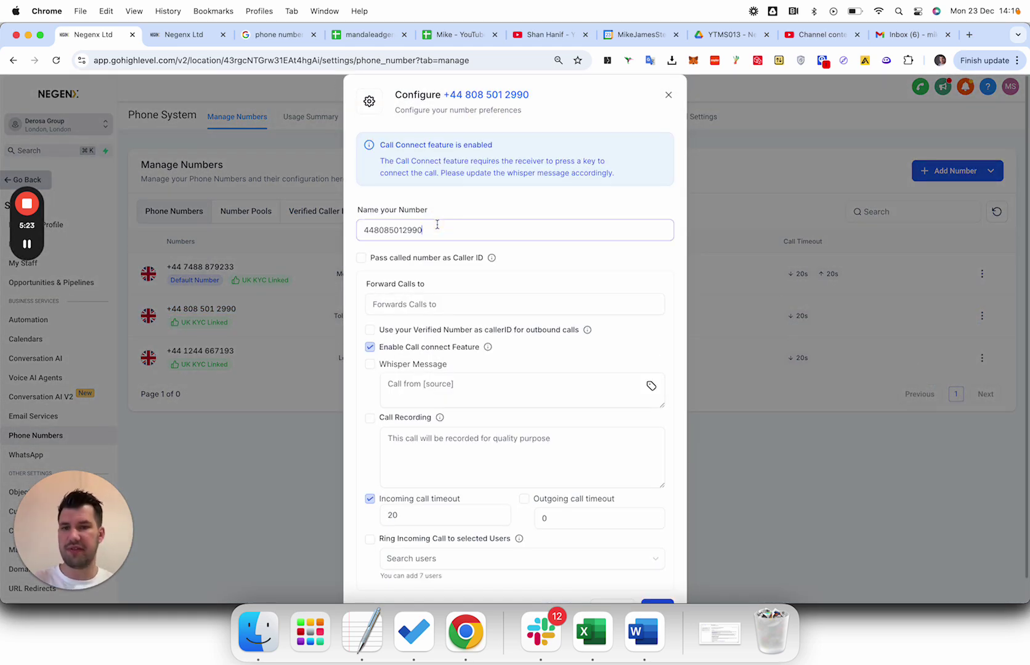
{"action": "double_click", "coordinate": [438, 225]}
{"action": "type", "text": "Tol"}
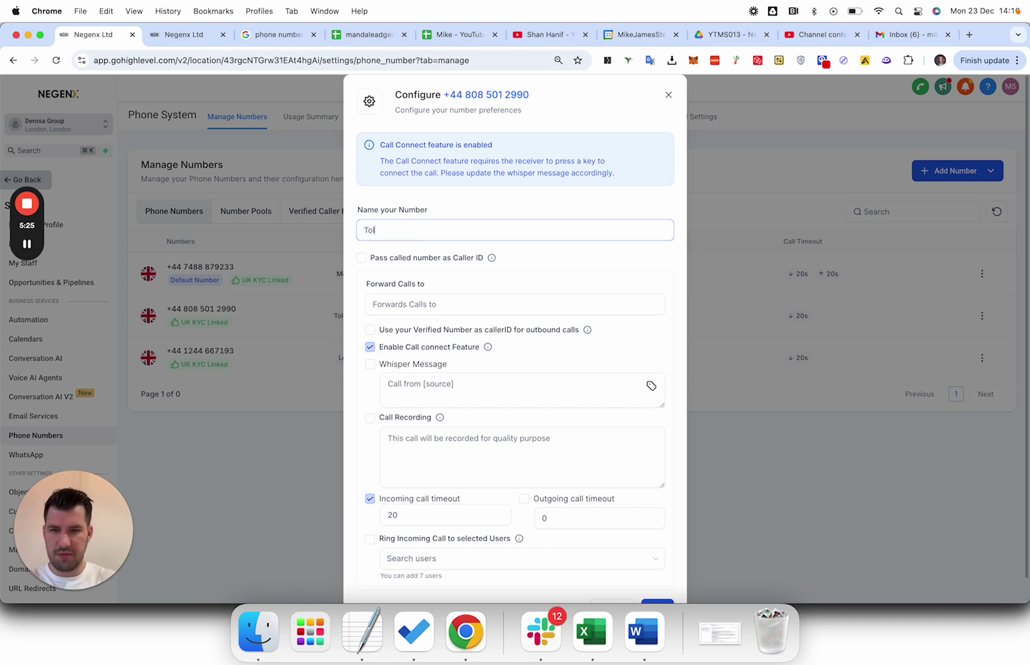
{"action": "type", "text": "l Free"}
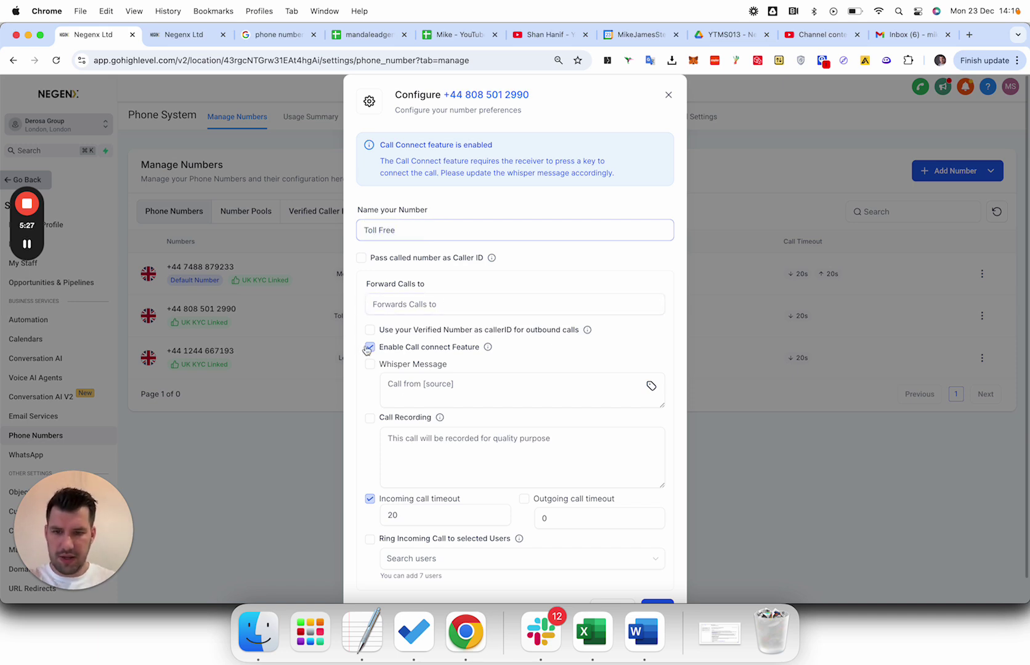
Turn off call connect, enable recording, set 20-second outgoing timeout, pick the team member, and save.
{"action": "left_click", "coordinate": [370, 347]}
{"action": "left_click", "coordinate": [371, 377]}
{"action": "left_click", "coordinate": [398, 396]}
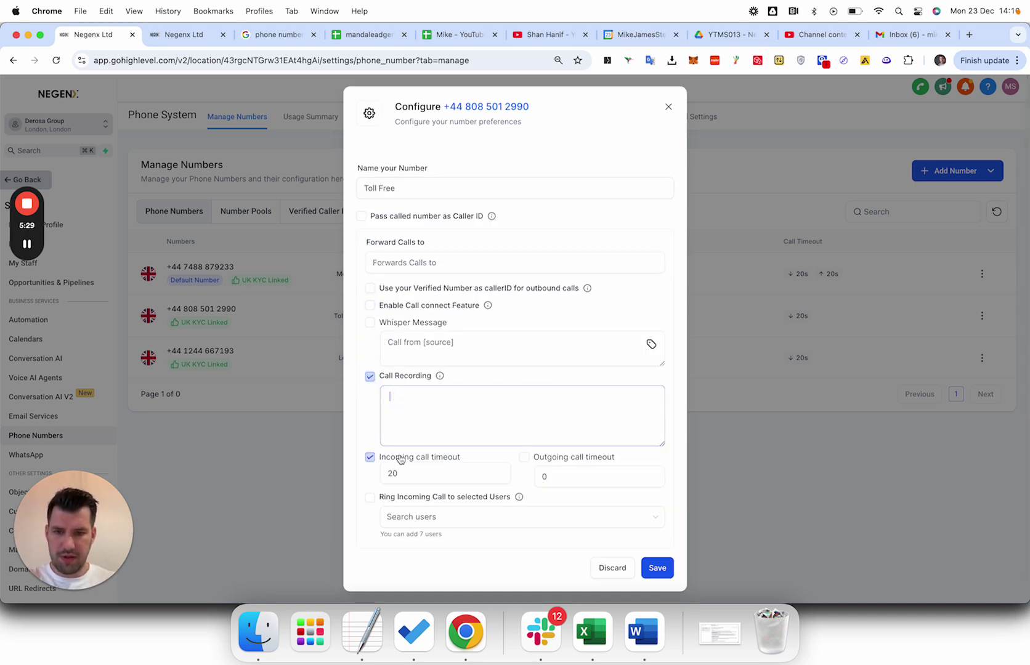
{"action": "left_click", "coordinate": [554, 476]}
{"action": "type", "text": "20"}
{"action": "left_click", "coordinate": [505, 519]}
{"action": "left_click", "coordinate": [430, 541]}
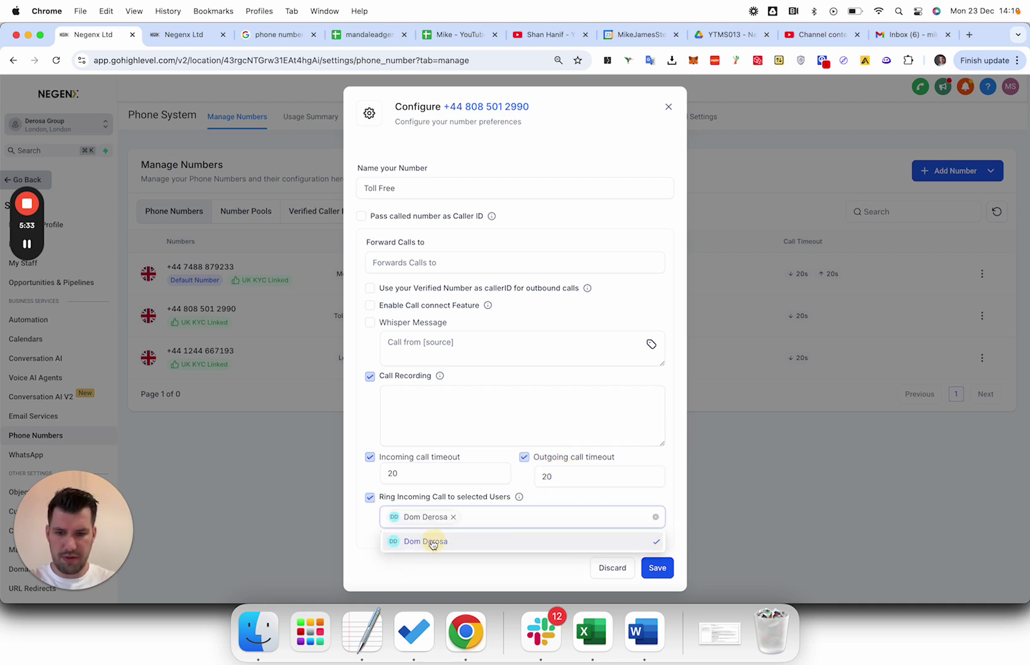
{"action": "left_click", "coordinate": [630, 498]}
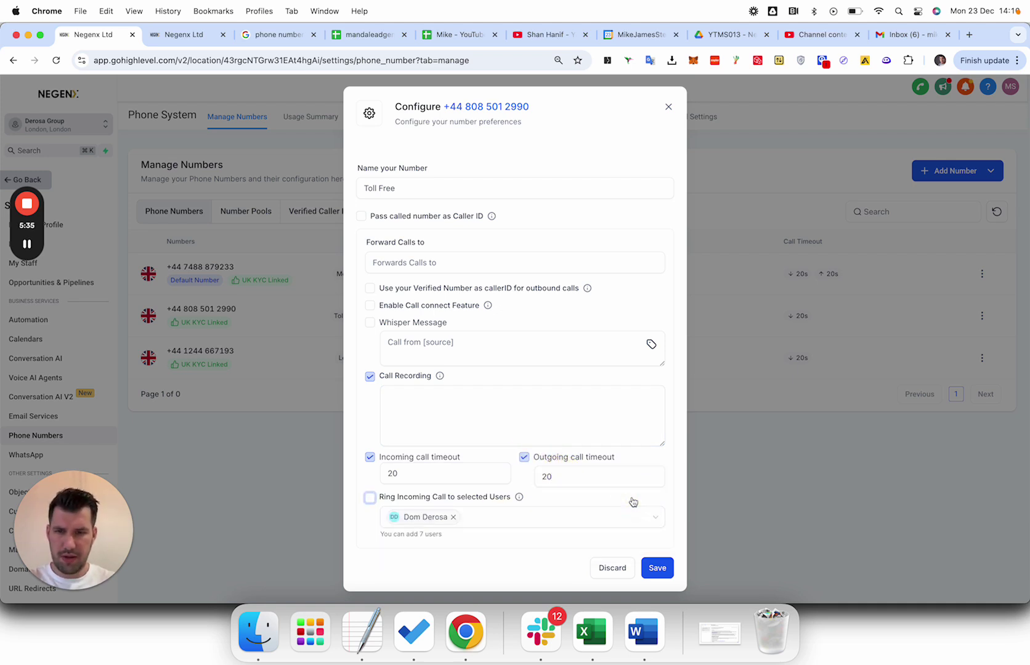
{"action": "left_click", "coordinate": [652, 571]}
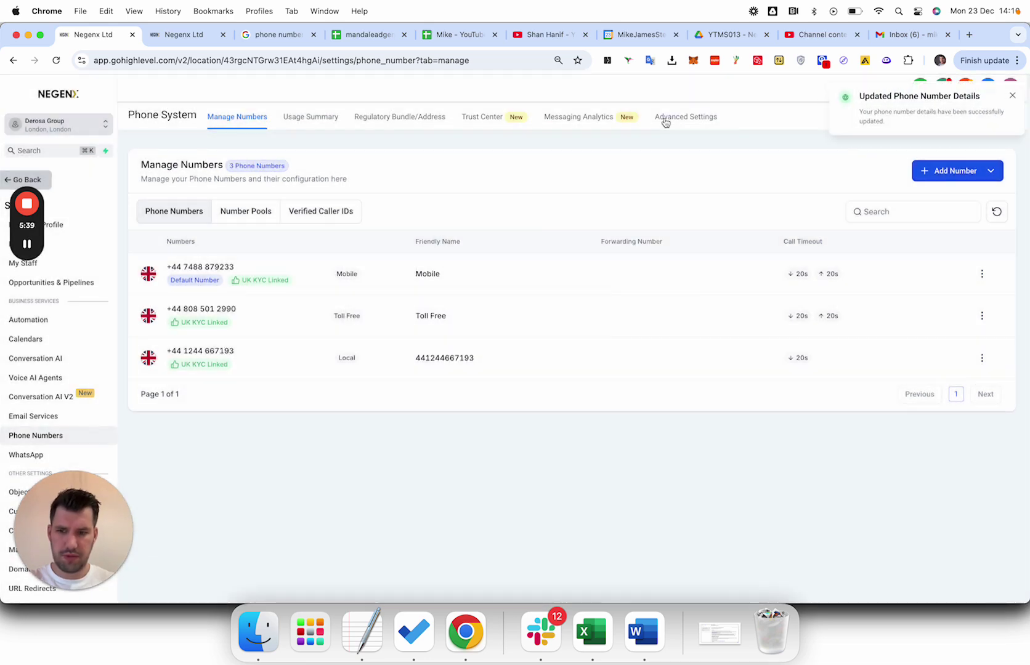
{"action": "left_click", "coordinate": [982, 358]}
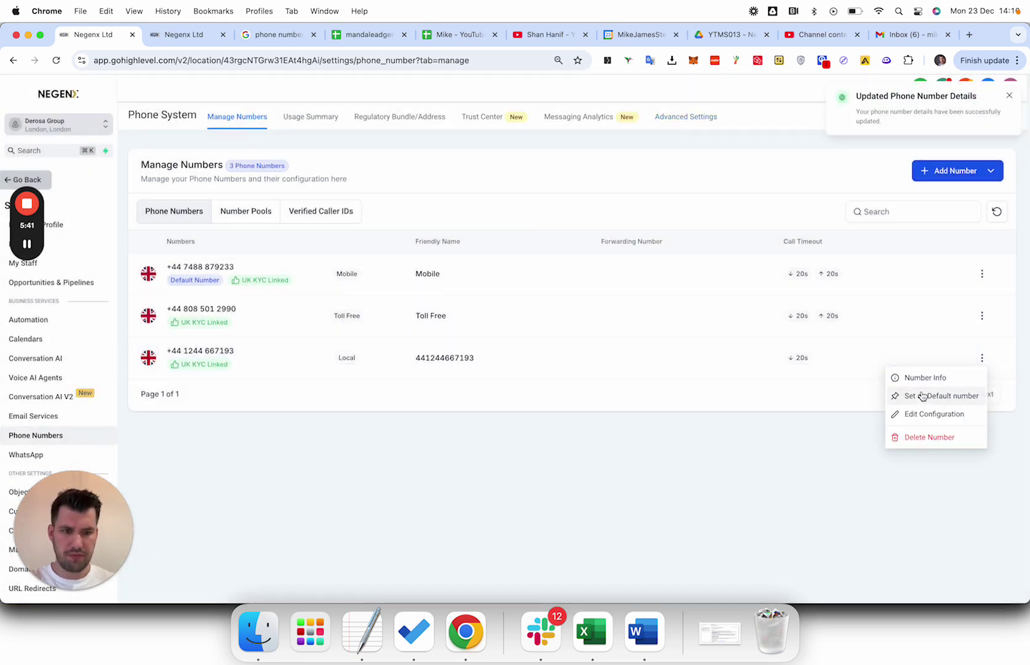
{"action": "left_click", "coordinate": [925, 415]}
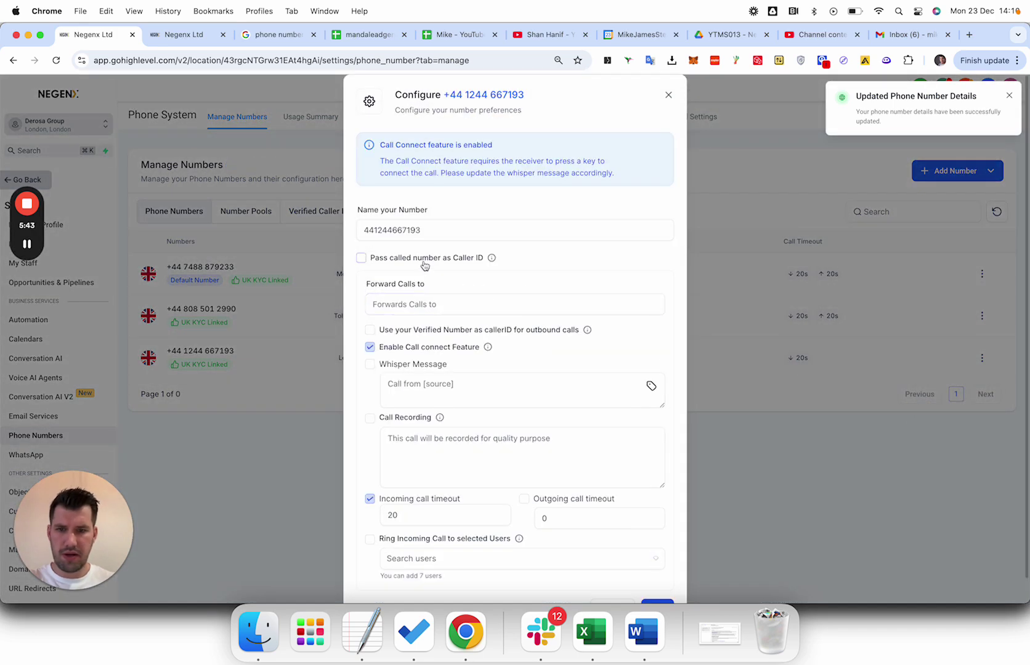
{"action": "double_click", "coordinate": [413, 230]}
{"action": "type", "text": "Landline"}
{"action": "left_click", "coordinate": [373, 354]}
Turn off call connect, enable recording, set 20-second outgoing timeout, ring the team member, and save.
{"action": "left_click", "coordinate": [371, 349]}
{"action": "left_click", "coordinate": [370, 376]}
{"action": "left_click", "coordinate": [409, 403]}
{"action": "left_click", "coordinate": [524, 458]}
{"action": "double_click", "coordinate": [548, 476]}
{"action": "type", "text": "20"}
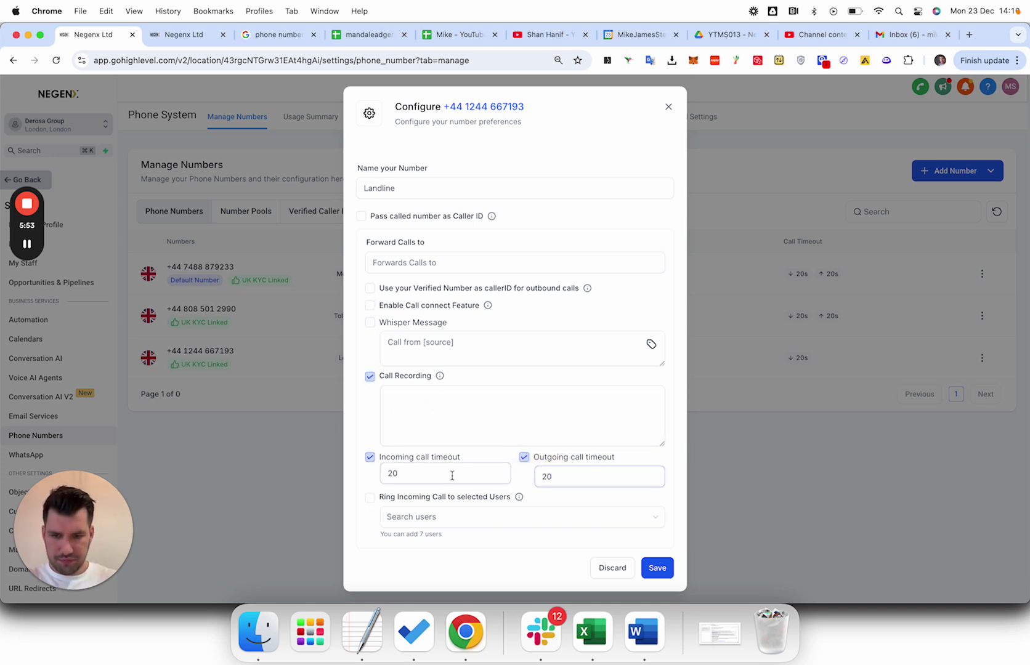
{"action": "left_click", "coordinate": [437, 497]}
{"action": "left_click", "coordinate": [425, 518]}
{"action": "left_click", "coordinate": [427, 542]}
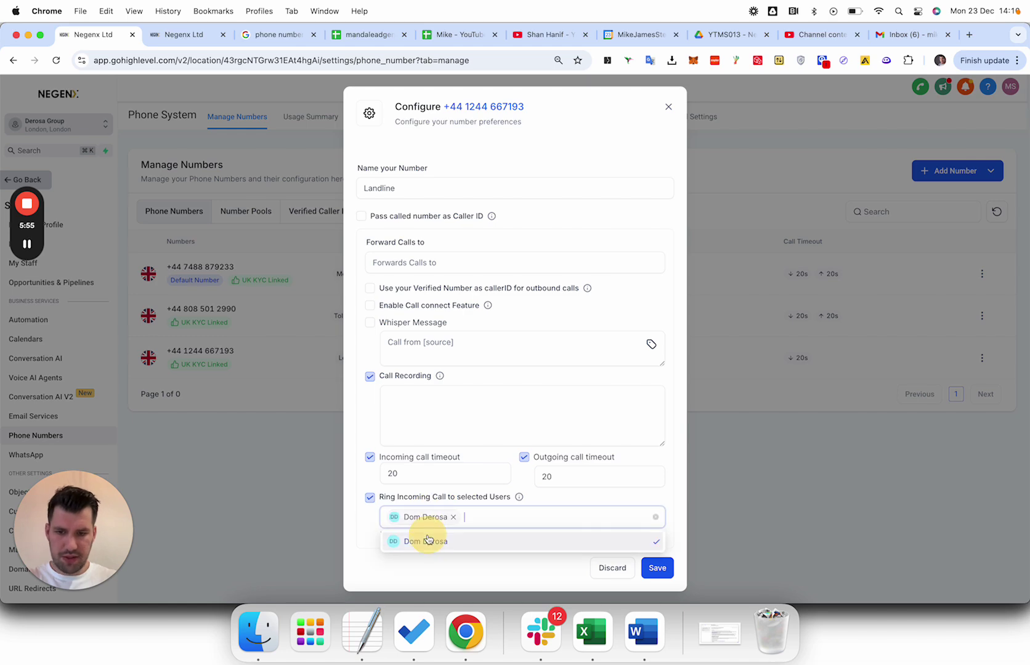
{"action": "left_click", "coordinate": [664, 573]}
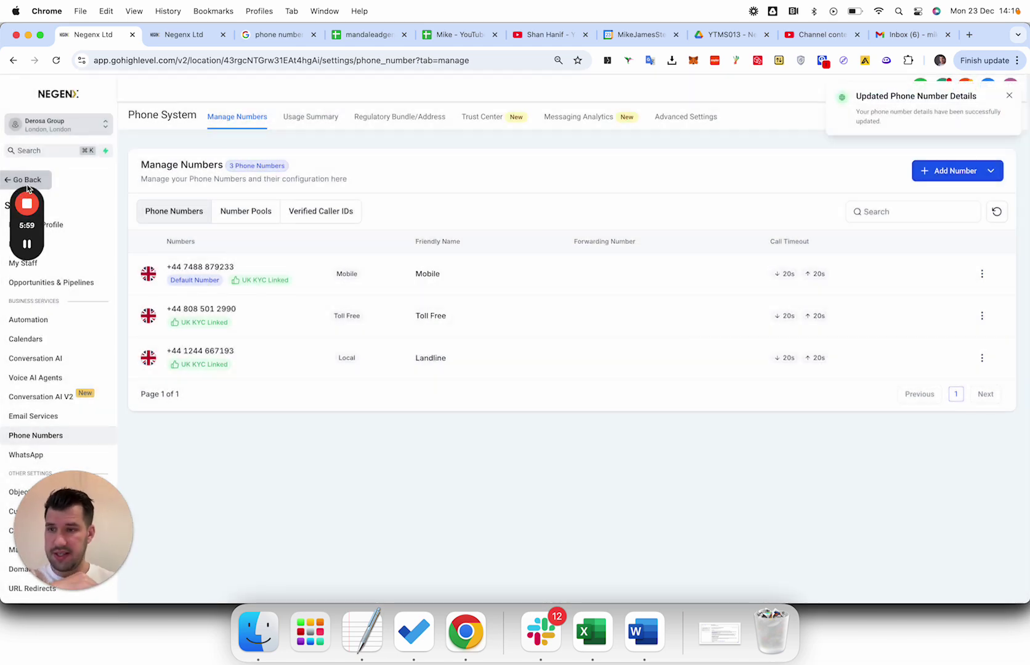
{"action": "left_click_drag", "start_coordinate": [26, 189], "coordinate": [77, 112]}
Open the team member's Call & Voicemail Settings from the My Staff list.
{"action": "left_click", "coordinate": [25, 271]}
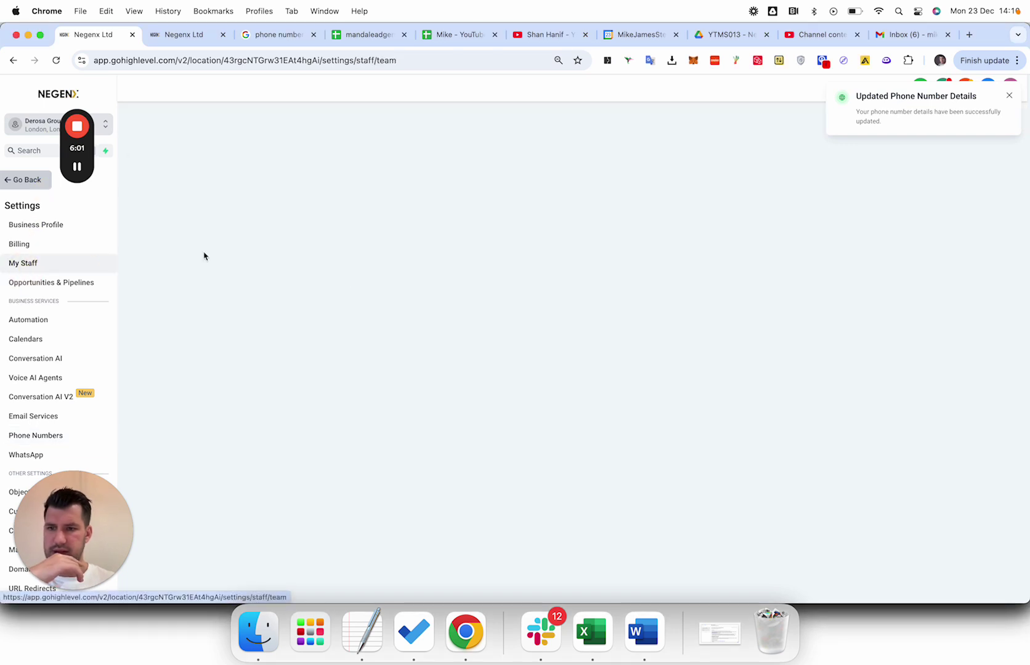
{"action": "left_click", "coordinate": [1010, 97]}
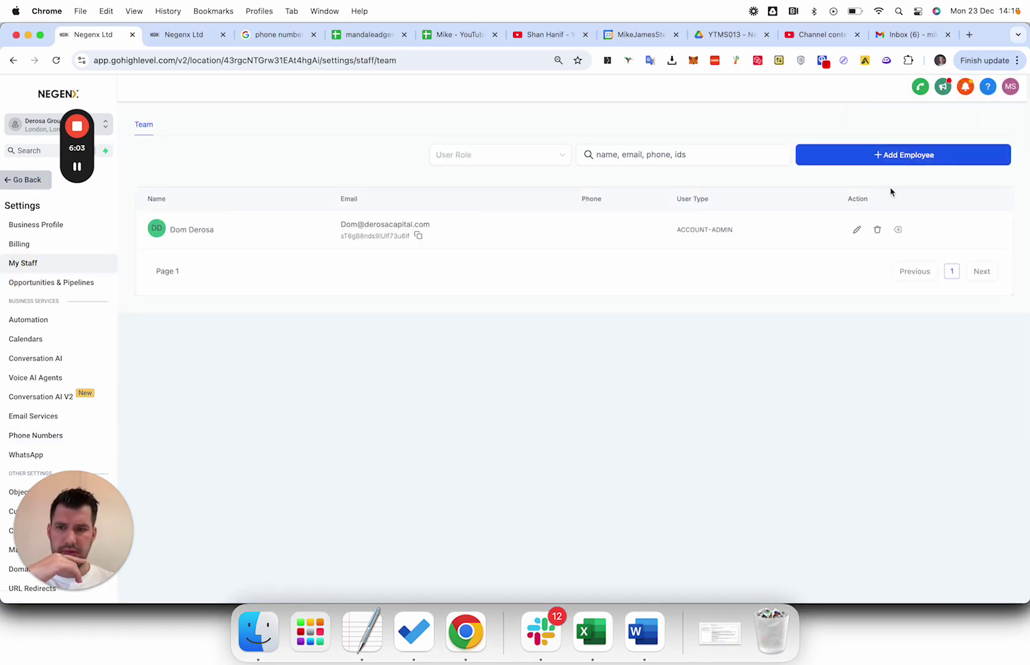
{"action": "left_click", "coordinate": [856, 229]}
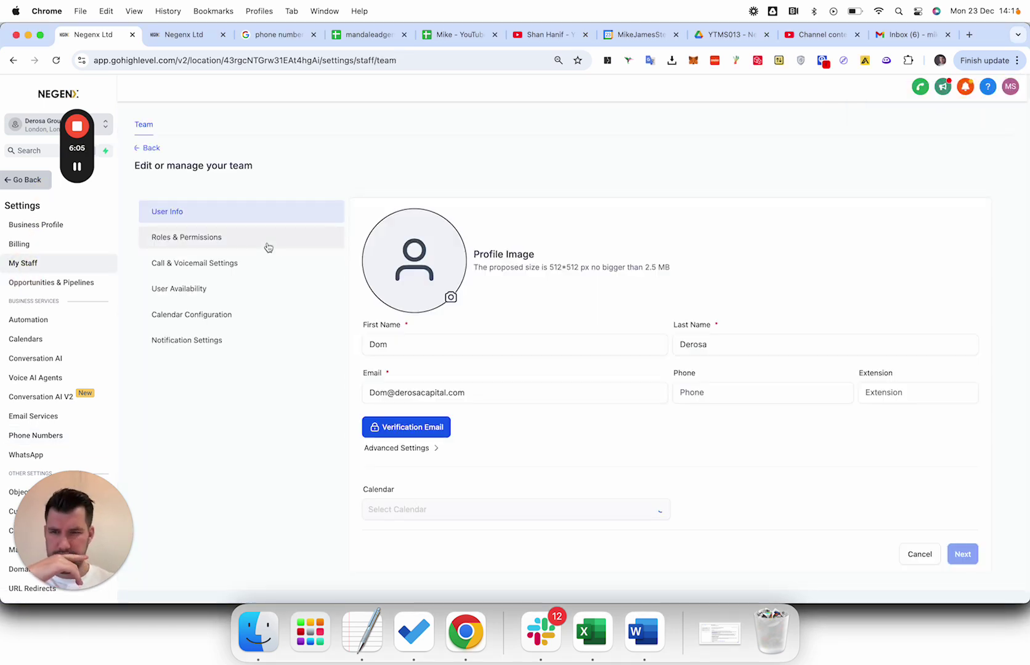
{"action": "scroll", "coordinate": [446, 363], "scroll_direction": "down", "scroll_amount": 10}
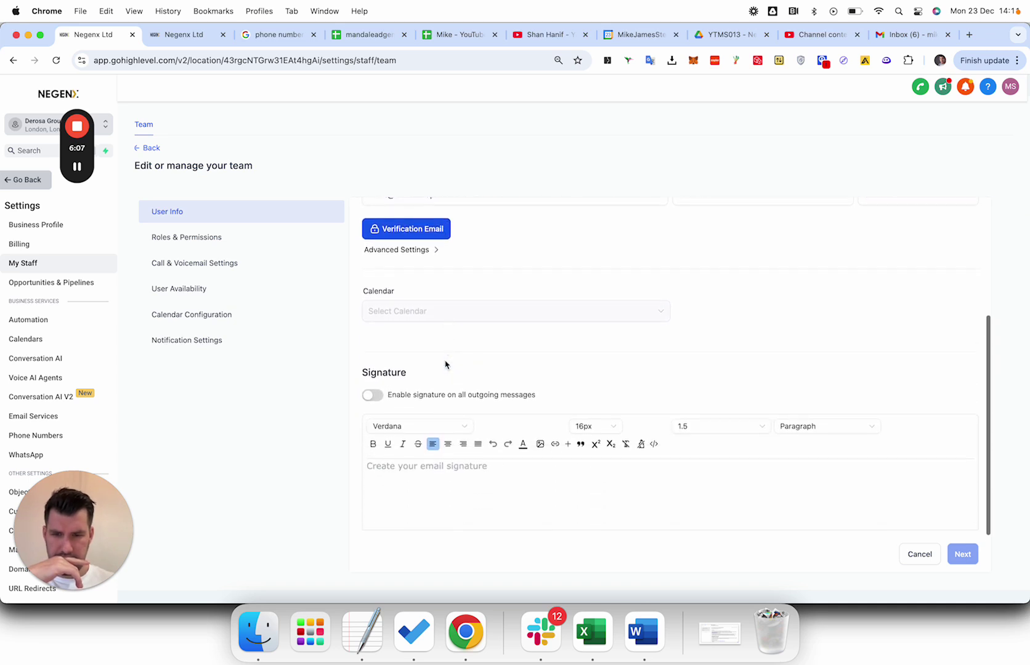
{"action": "left_click", "coordinate": [232, 262]}
{"action": "left_click", "coordinate": [230, 238]}
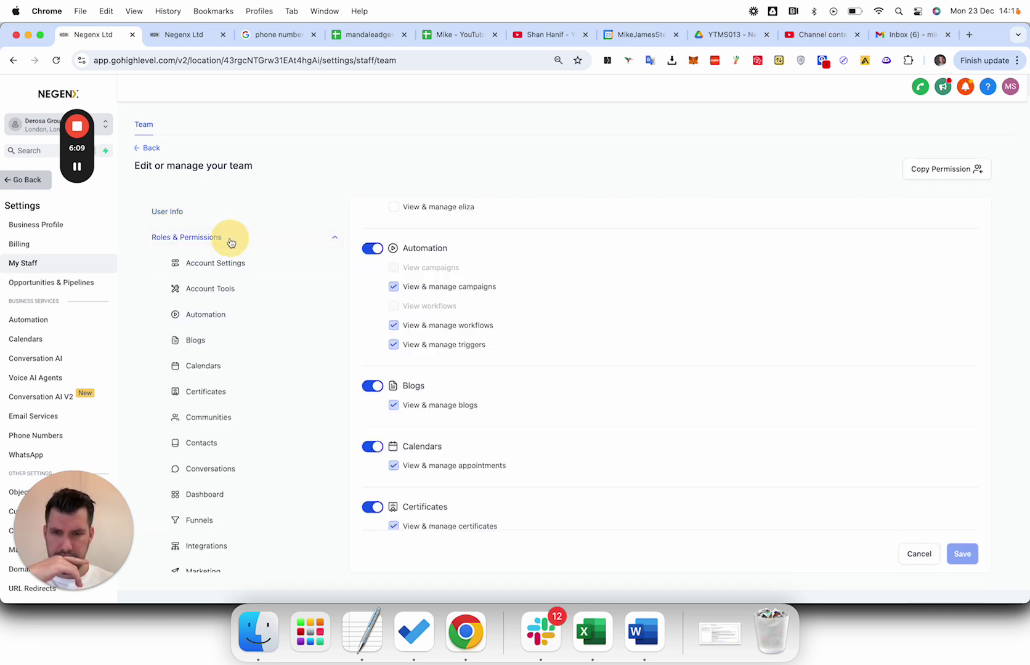
{"action": "left_click", "coordinate": [154, 149]}
{"action": "left_click", "coordinate": [857, 229]}
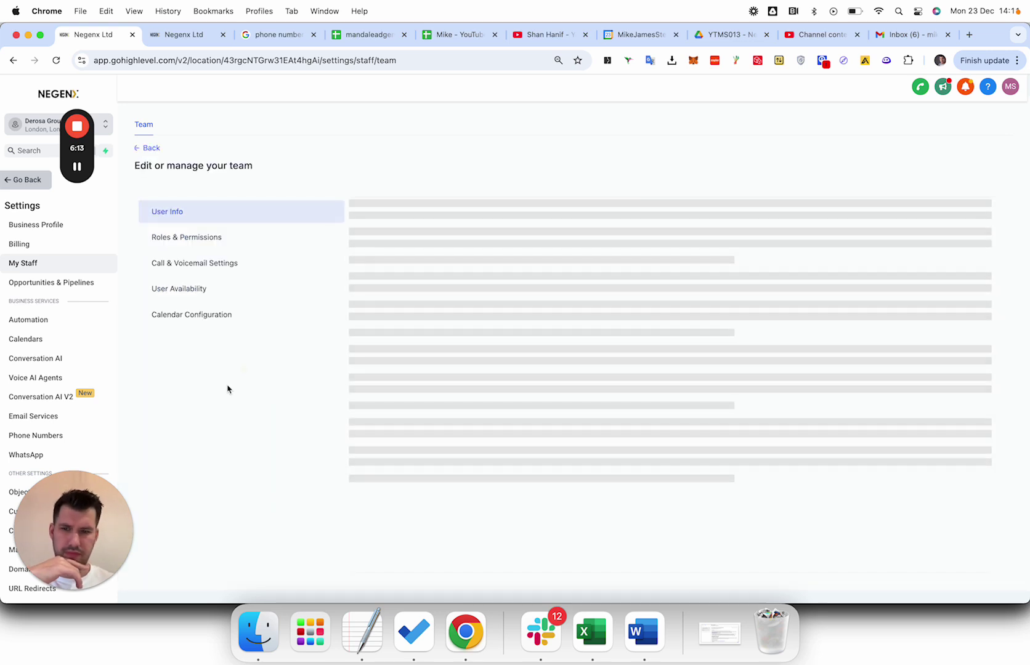
{"action": "left_click", "coordinate": [195, 299]}
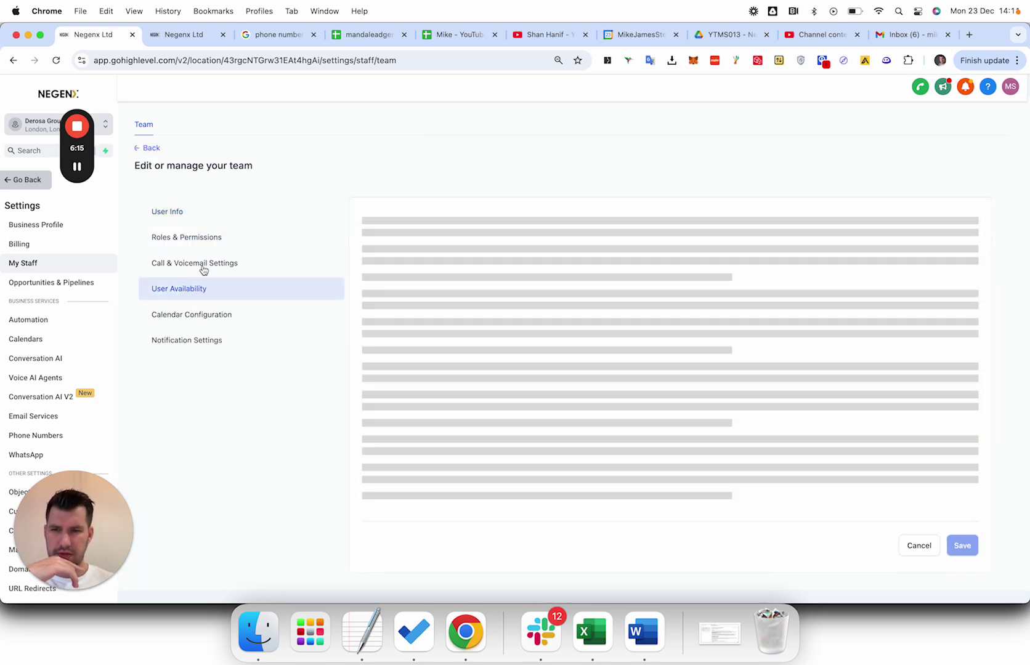
{"action": "left_click", "coordinate": [198, 263]}
Set the inbound number to Mobile, forward calls to Mobile App with 10-second timeout, and save.
{"action": "left_click", "coordinate": [512, 344]}
{"action": "left_click", "coordinate": [459, 345]}
{"action": "left_click", "coordinate": [475, 259]}
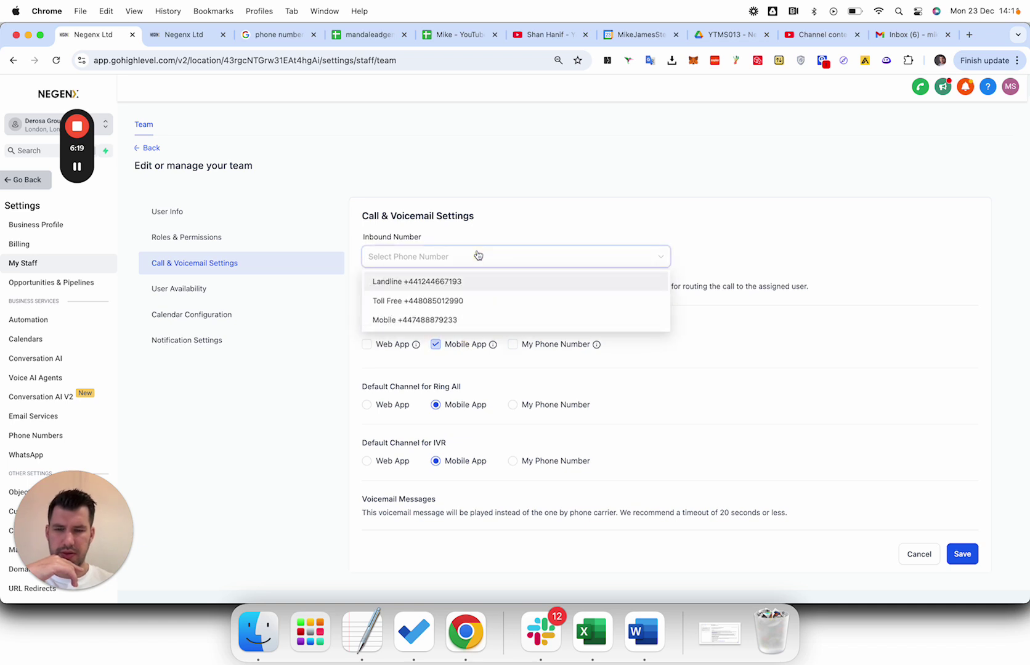
{"action": "left_click", "coordinate": [456, 320]}
{"action": "scroll", "coordinate": [623, 308], "scroll_direction": "down", "scroll_amount": 4}
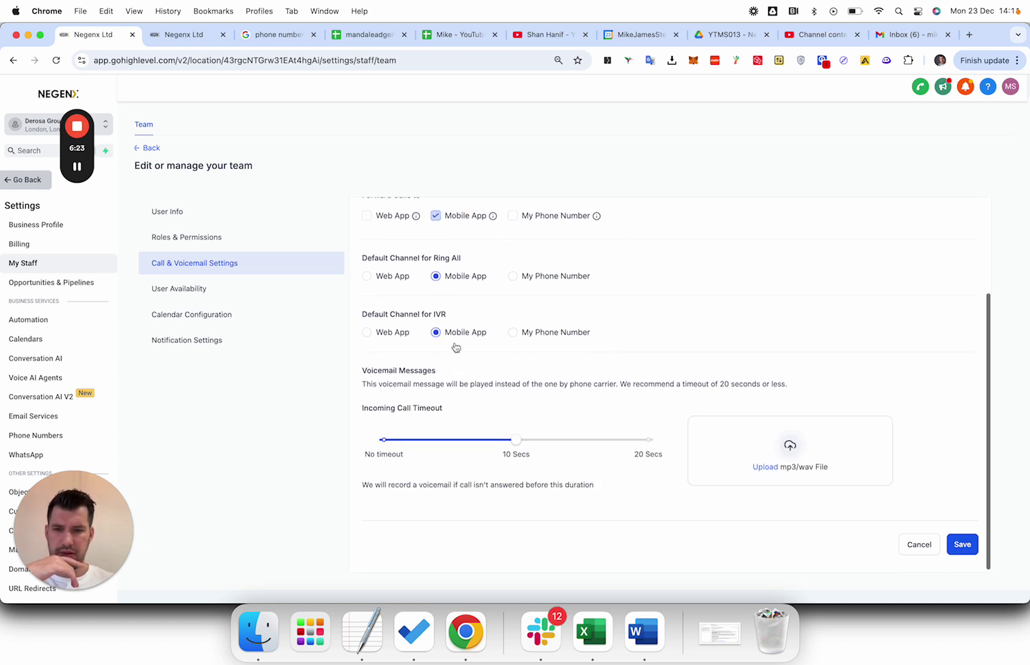
{"action": "left_click", "coordinate": [496, 437]}
{"action": "left_click", "coordinate": [963, 542]}
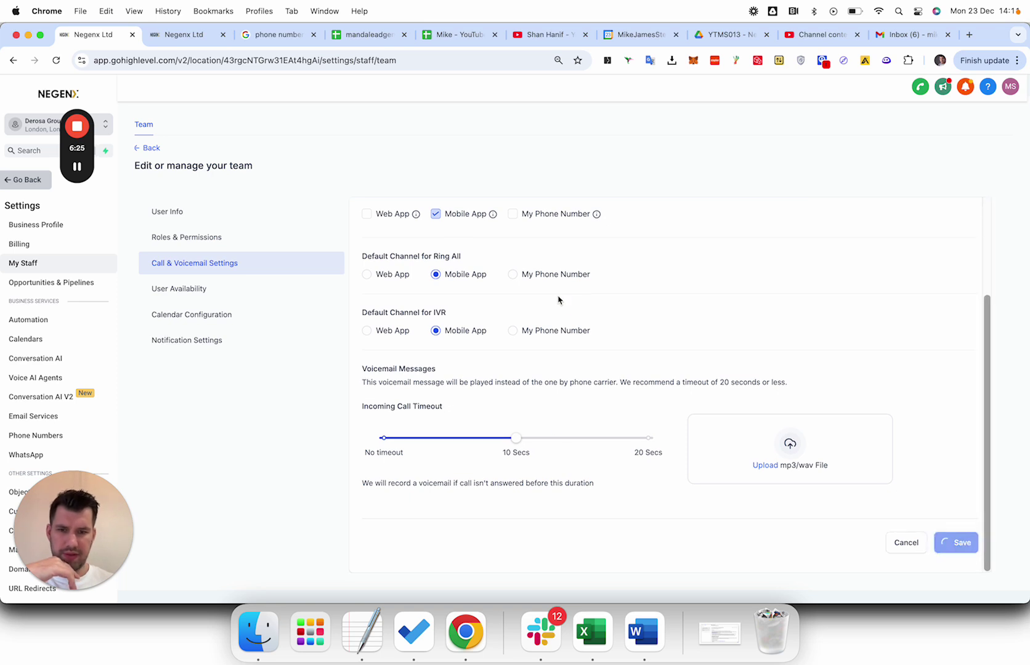
{"action": "scroll", "coordinate": [557, 299], "scroll_direction": "up", "scroll_amount": 2}
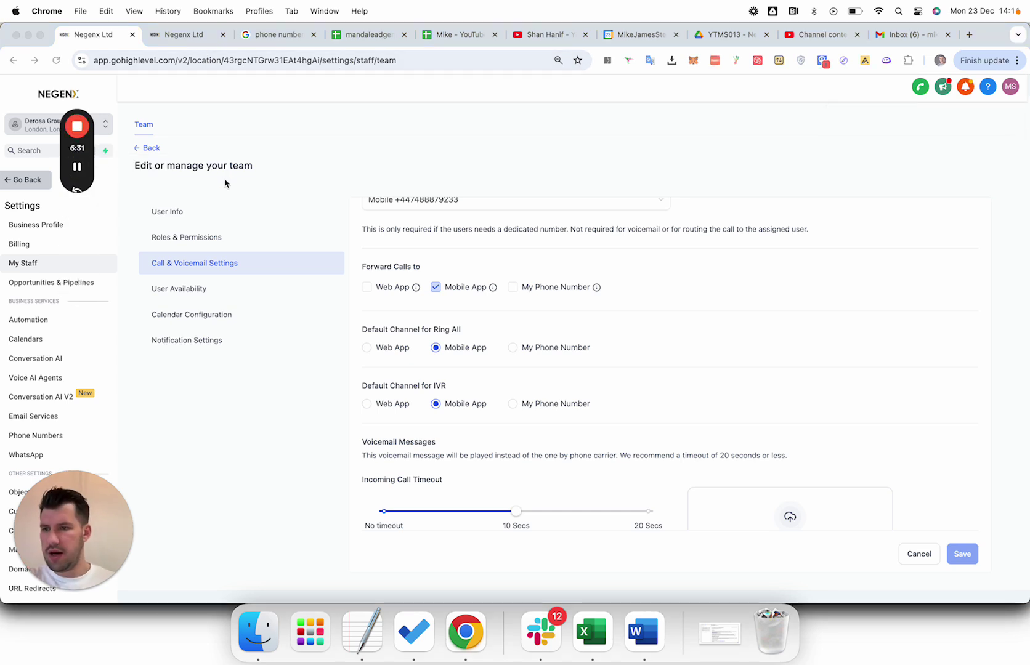
{"action": "left_click", "coordinate": [35, 234]}
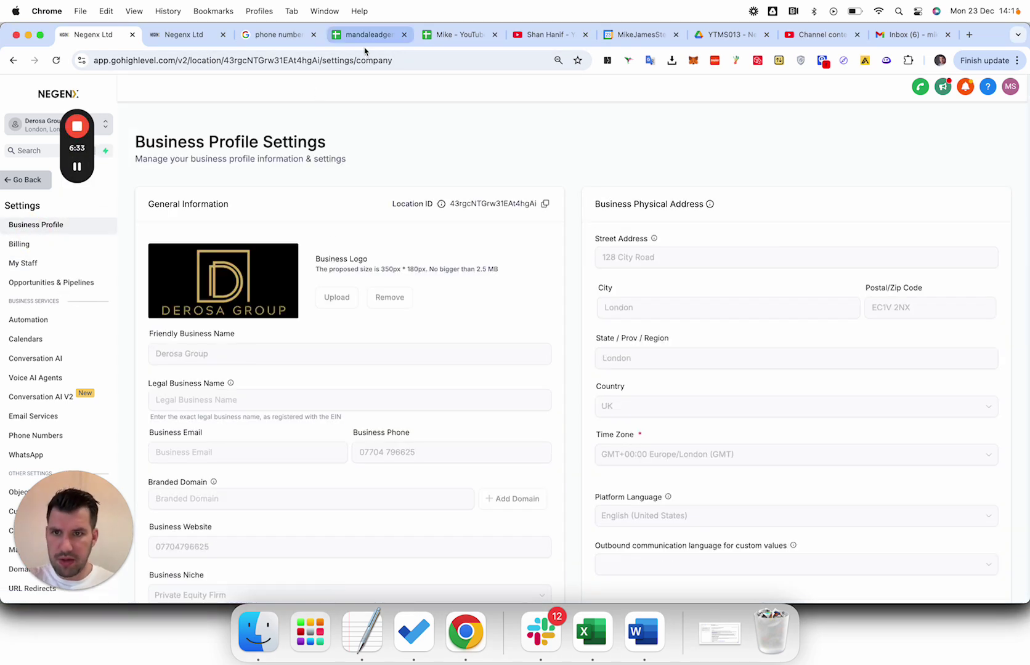
Delete the phone number wrongly entered in Business Website, leaving that field empty.
{"action": "scroll", "coordinate": [370, 315], "scroll_direction": "down", "scroll_amount": 2}
{"action": "triple_click", "coordinate": [395, 368]}
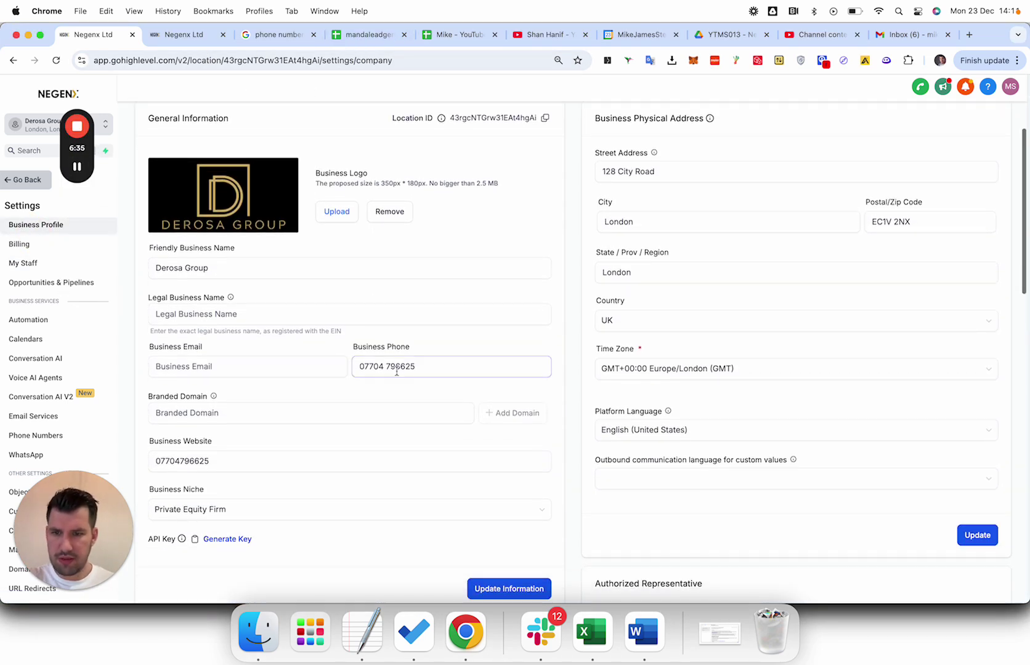
{"action": "triple_click", "coordinate": [223, 462]}
{"action": "key", "text": "BackSpace"}
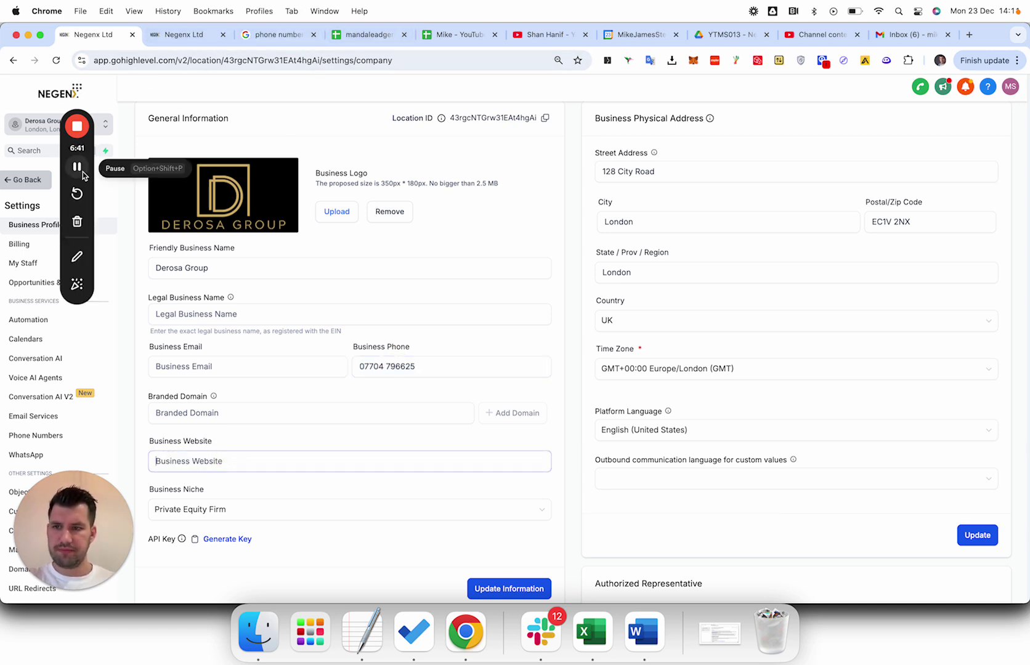
{"action": "left_click", "coordinate": [82, 171]}
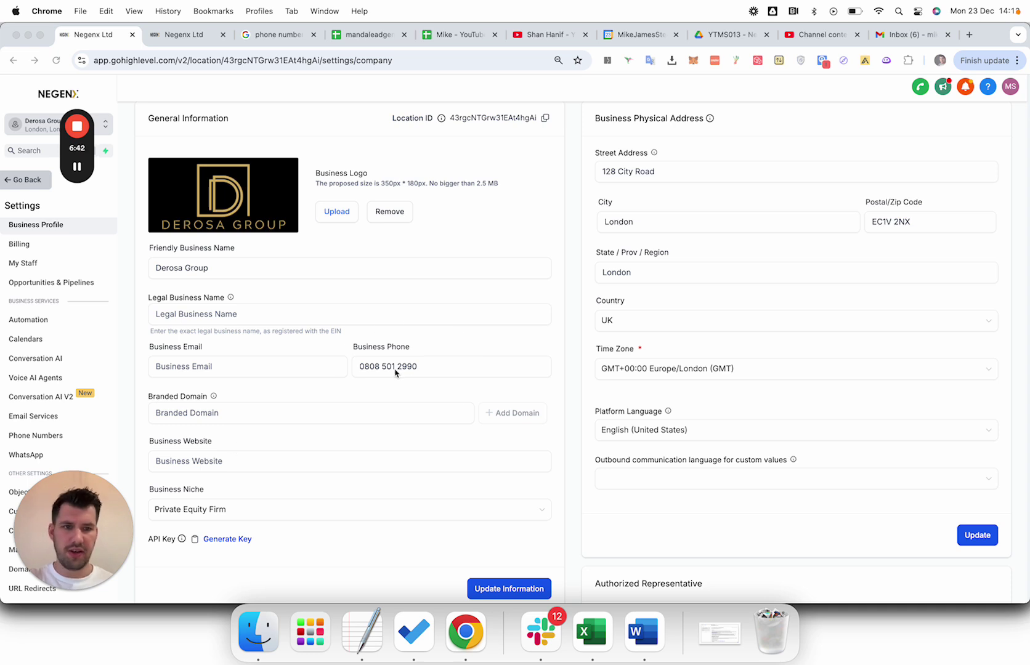